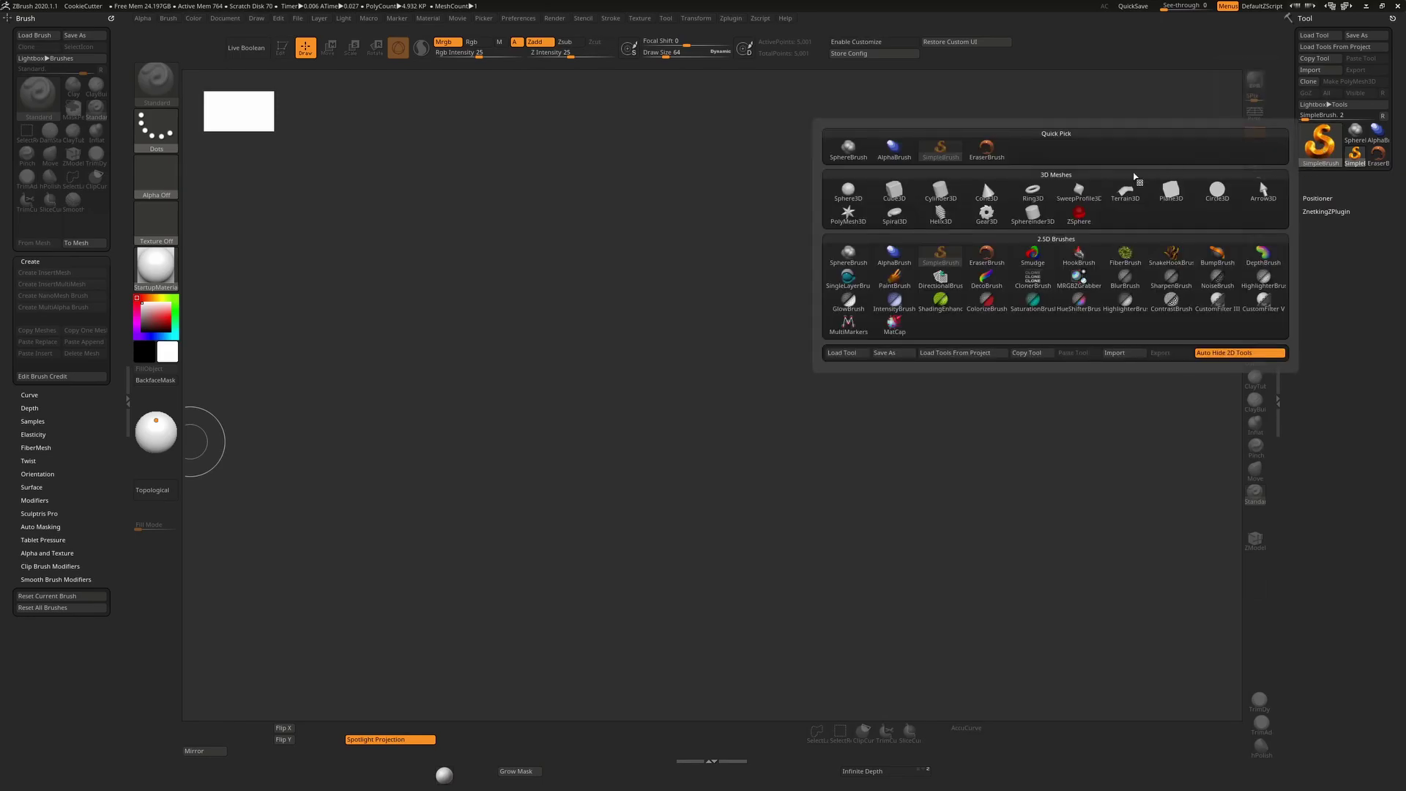
Step: Pick Plane3D from the Tool picker and drag it onto the empty canvas
{"action": "mouse_move", "coordinate": [1180, 198]}
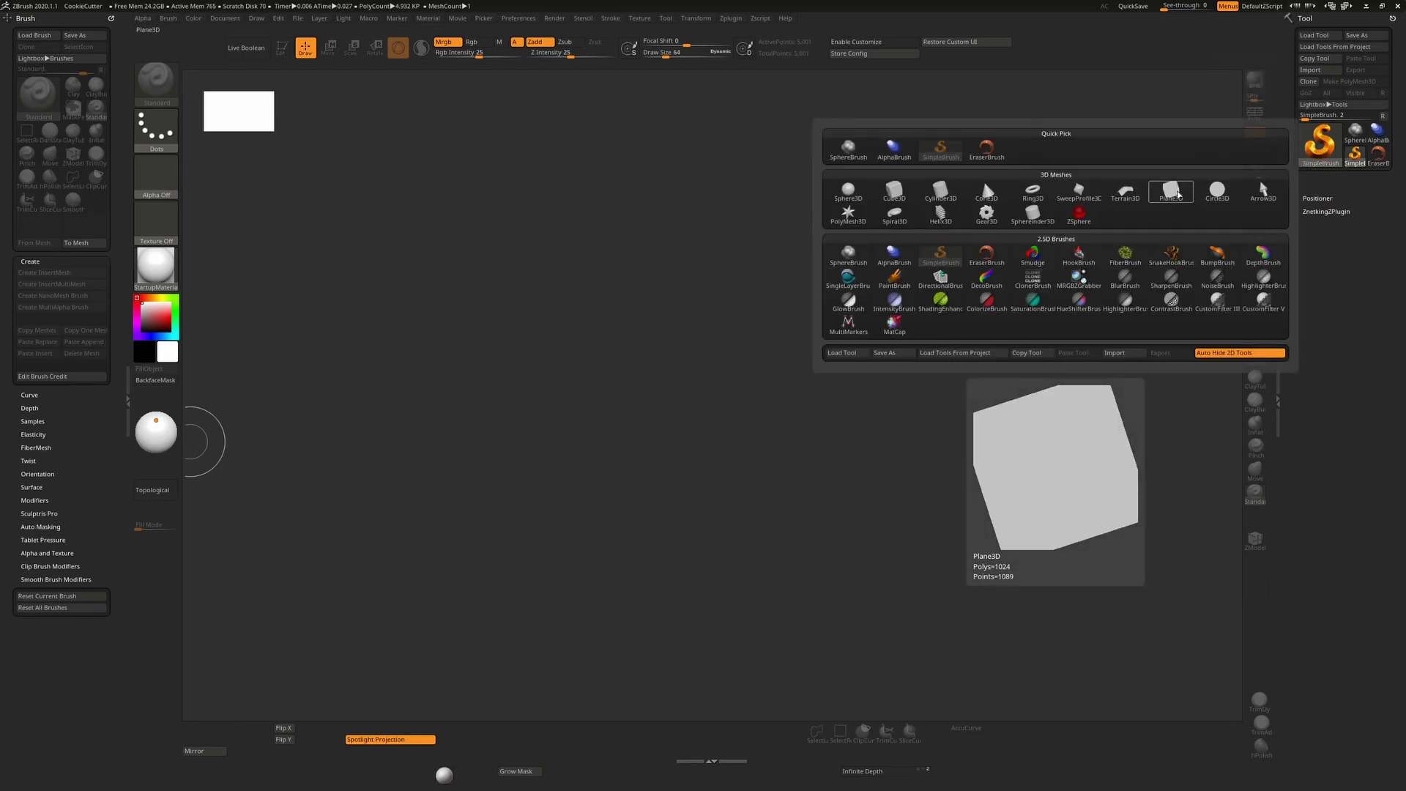
{"action": "left_click", "coordinate": [1180, 197]}
{"action": "mouse_move", "coordinate": [708, 418]}
{"action": "left_mouse_down"}
{"action": "mouse_move", "coordinate": [747, 565]}
{"action": "mouse_move", "coordinate": [715, 669]}
{"action": "left_mouse_up"}
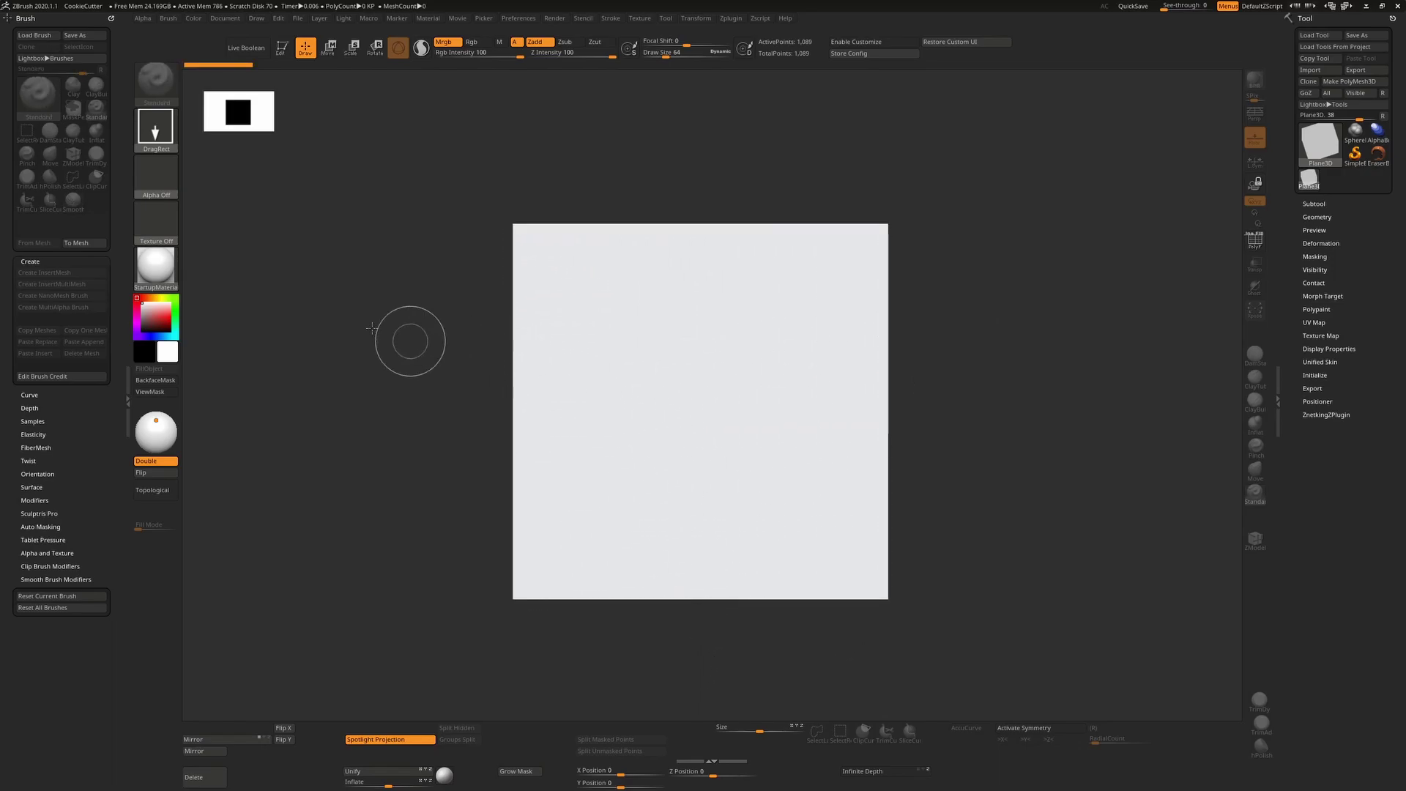
Step: Convert the plane to a PolyMesh3D and turn off Smt in Geometry
{"action": "left_click", "coordinate": [282, 49]}
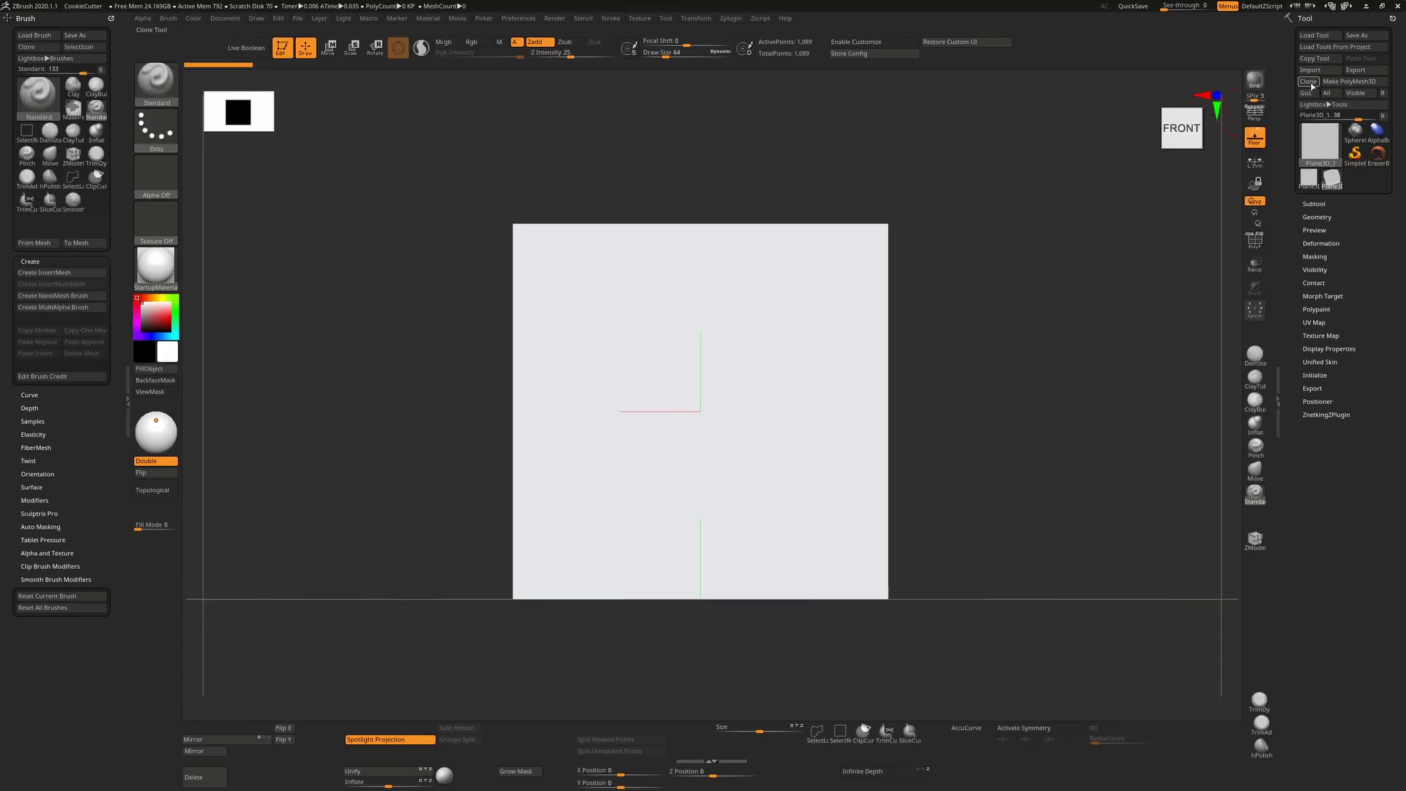
{"action": "left_click", "coordinate": [1348, 82]}
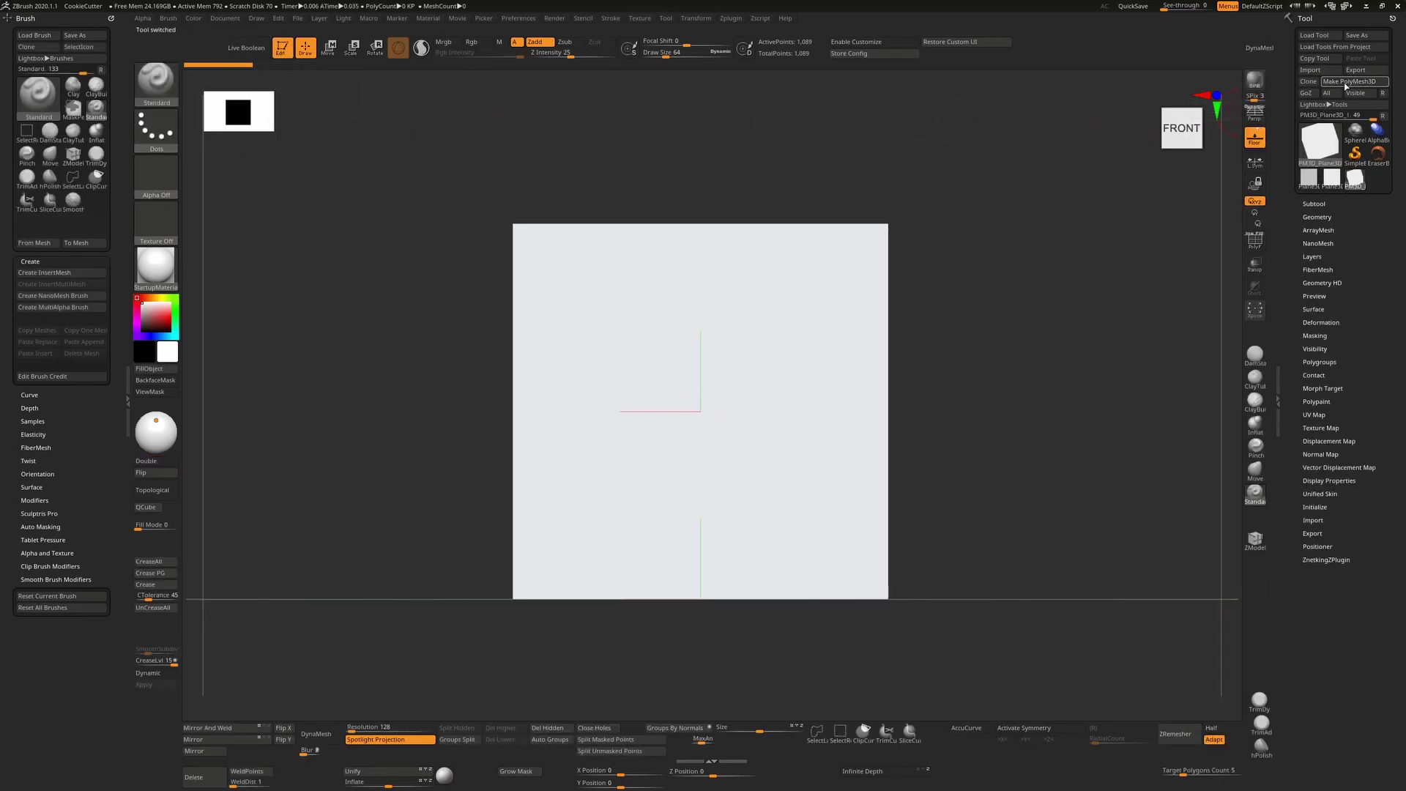
{"action": "left_click", "coordinate": [1326, 217]}
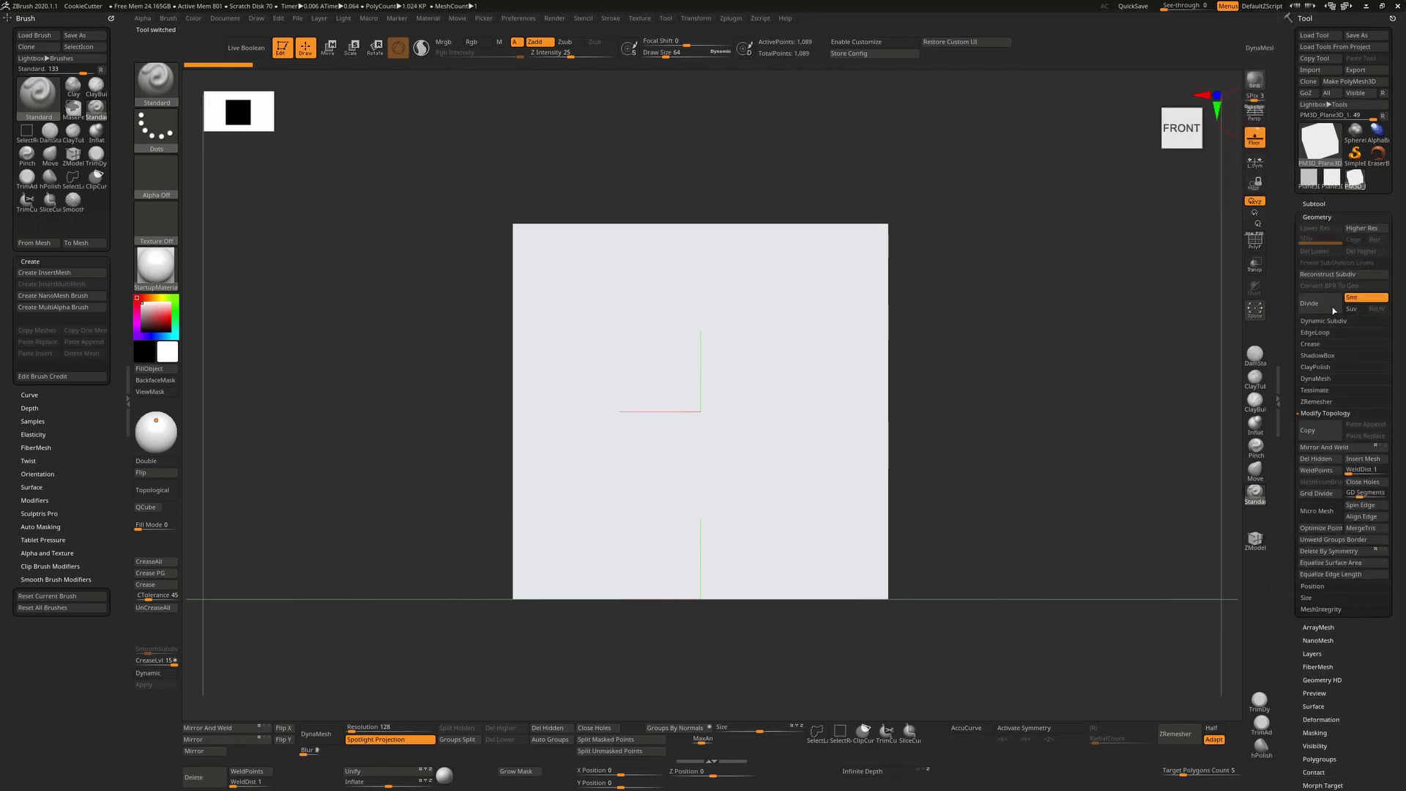
{"action": "left_click", "coordinate": [1362, 298]}
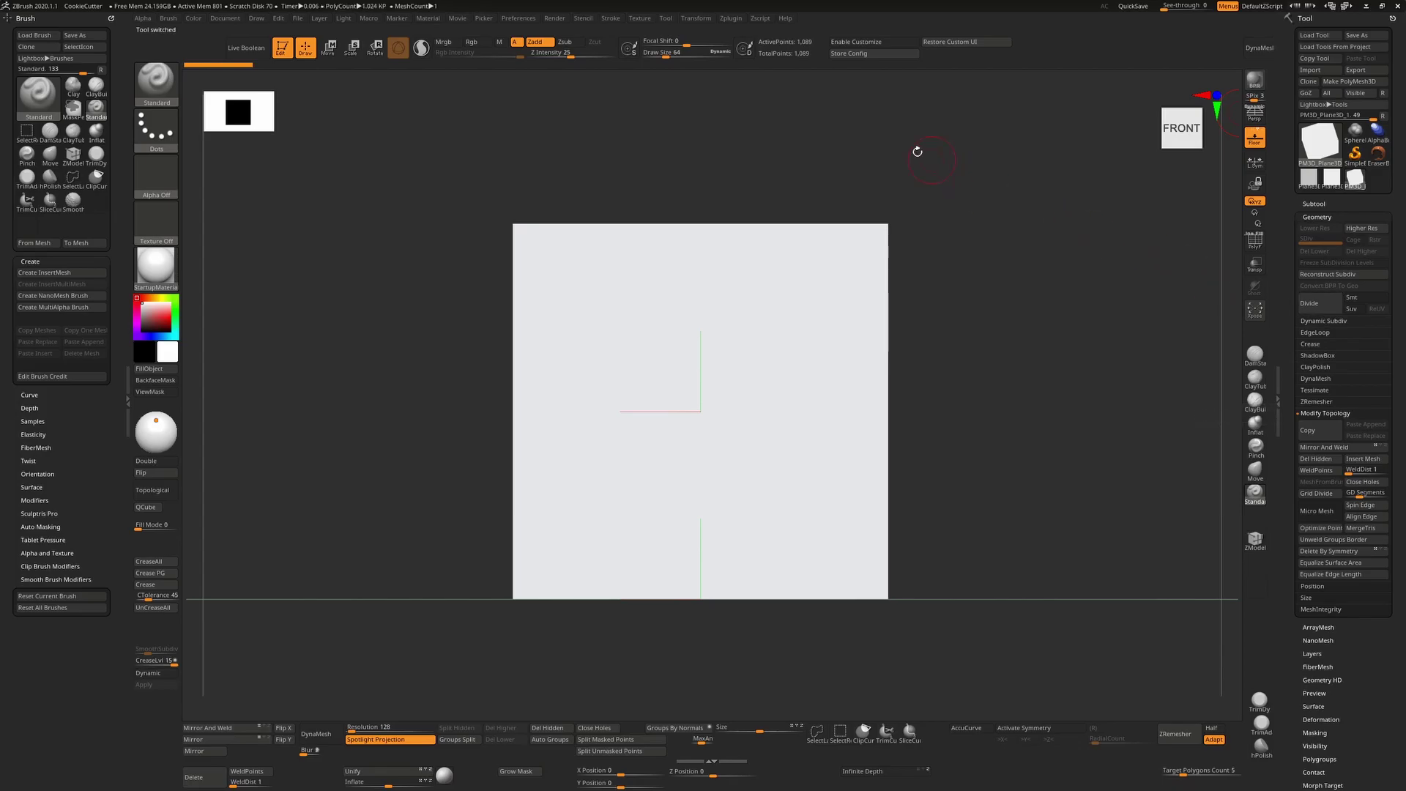
Step: Divide the plane to SDiv 6 (about 1 million points) and delete the lower levels
{"action": "left_click", "coordinate": [1321, 301]}
{"action": "left_click", "coordinate": [1321, 302]}
{"action": "left_click", "coordinate": [1322, 303]}
{"action": "left_click", "coordinate": [1326, 306]}
{"action": "left_click", "coordinate": [1325, 305]}
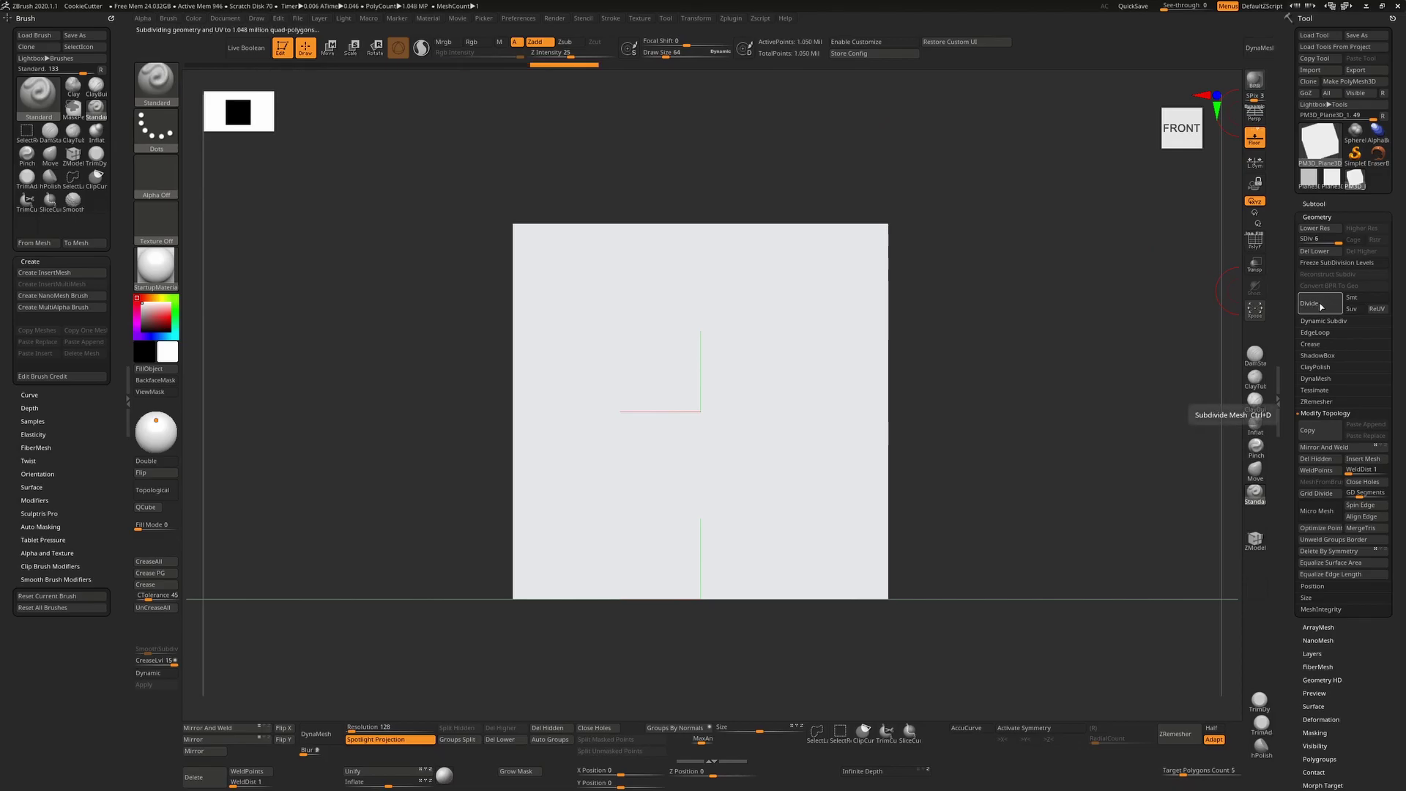
{"action": "left_click", "coordinate": [1306, 252]}
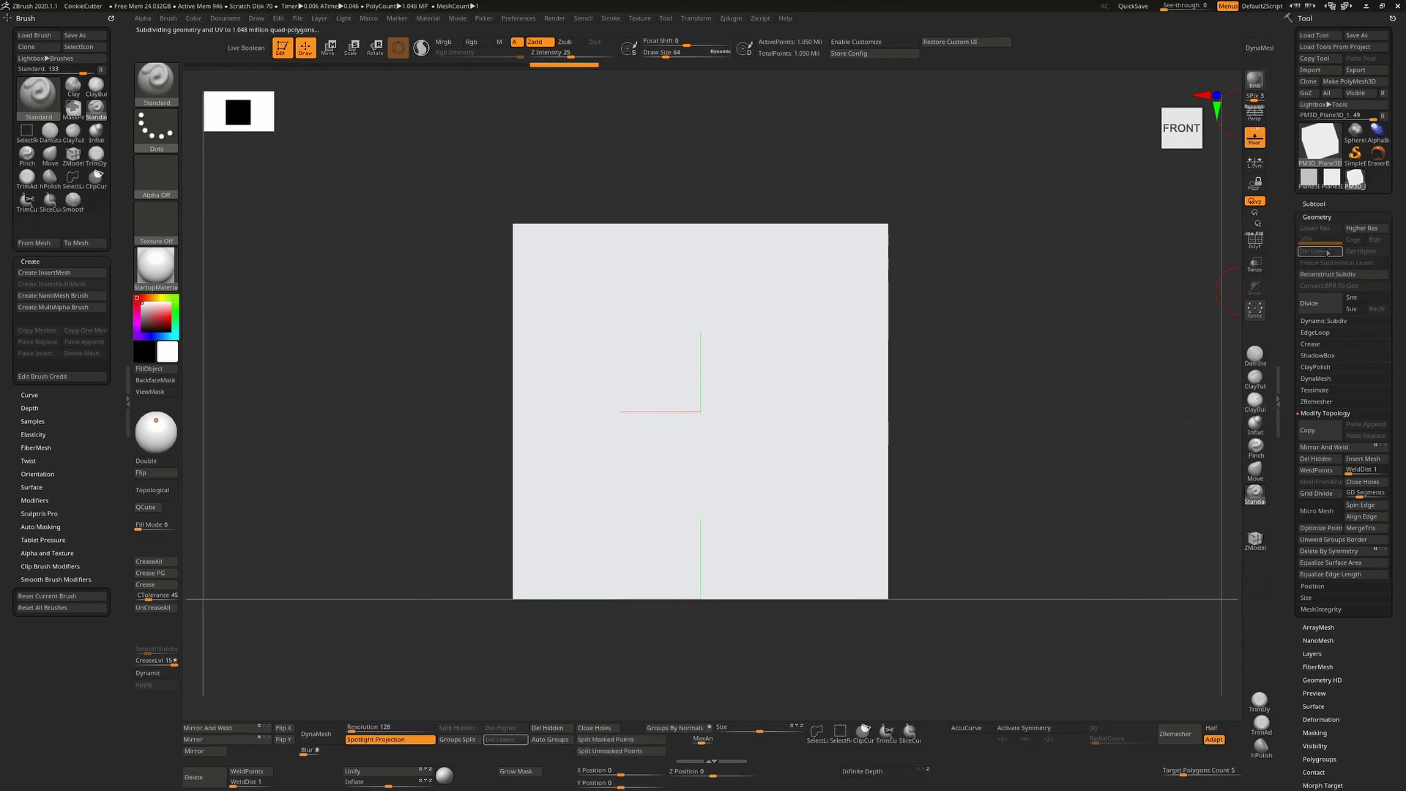
Step: Check the polygon frame, then colour the plane mid grey (RGB 121)
{"action": "key", "text": "shift+f"}
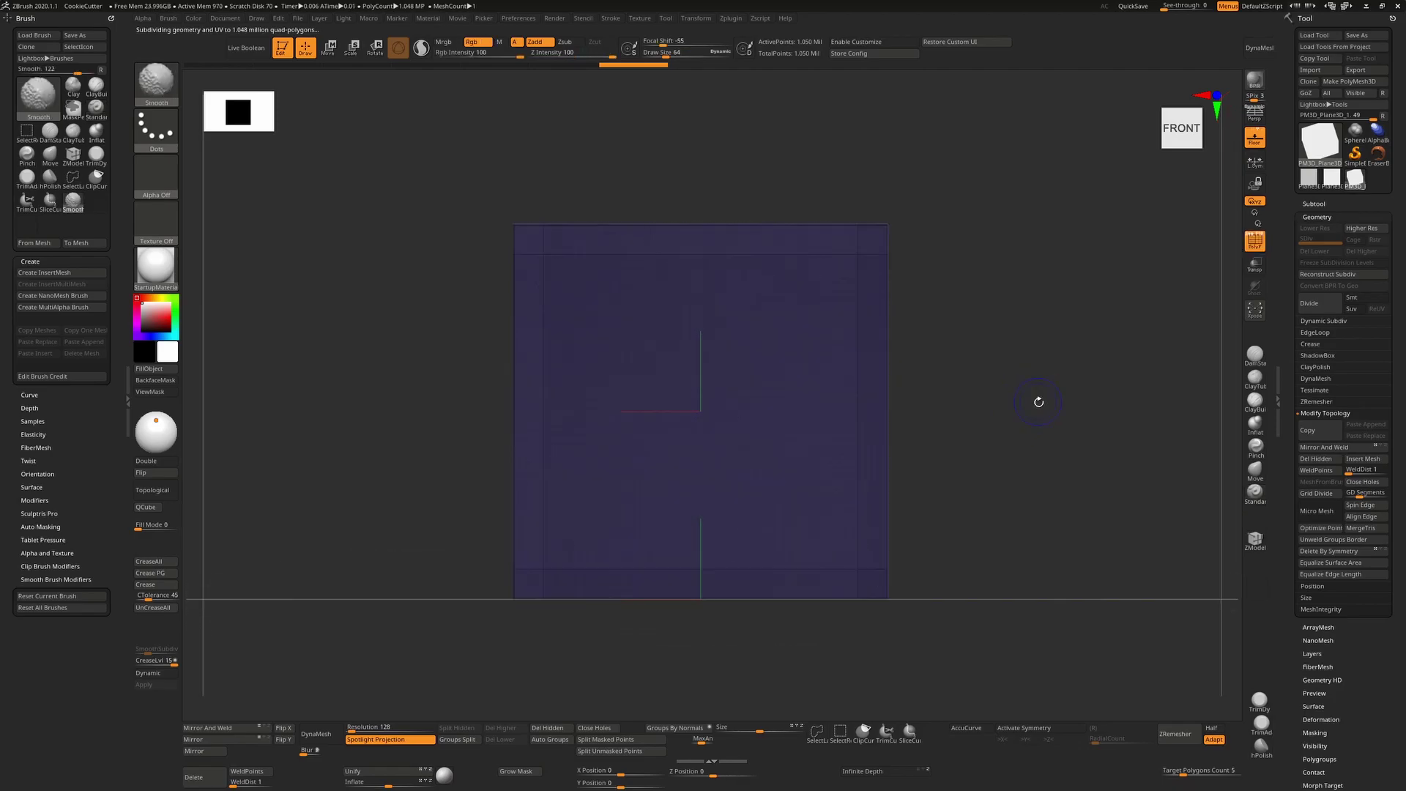
{"action": "key", "text": "shift+f"}
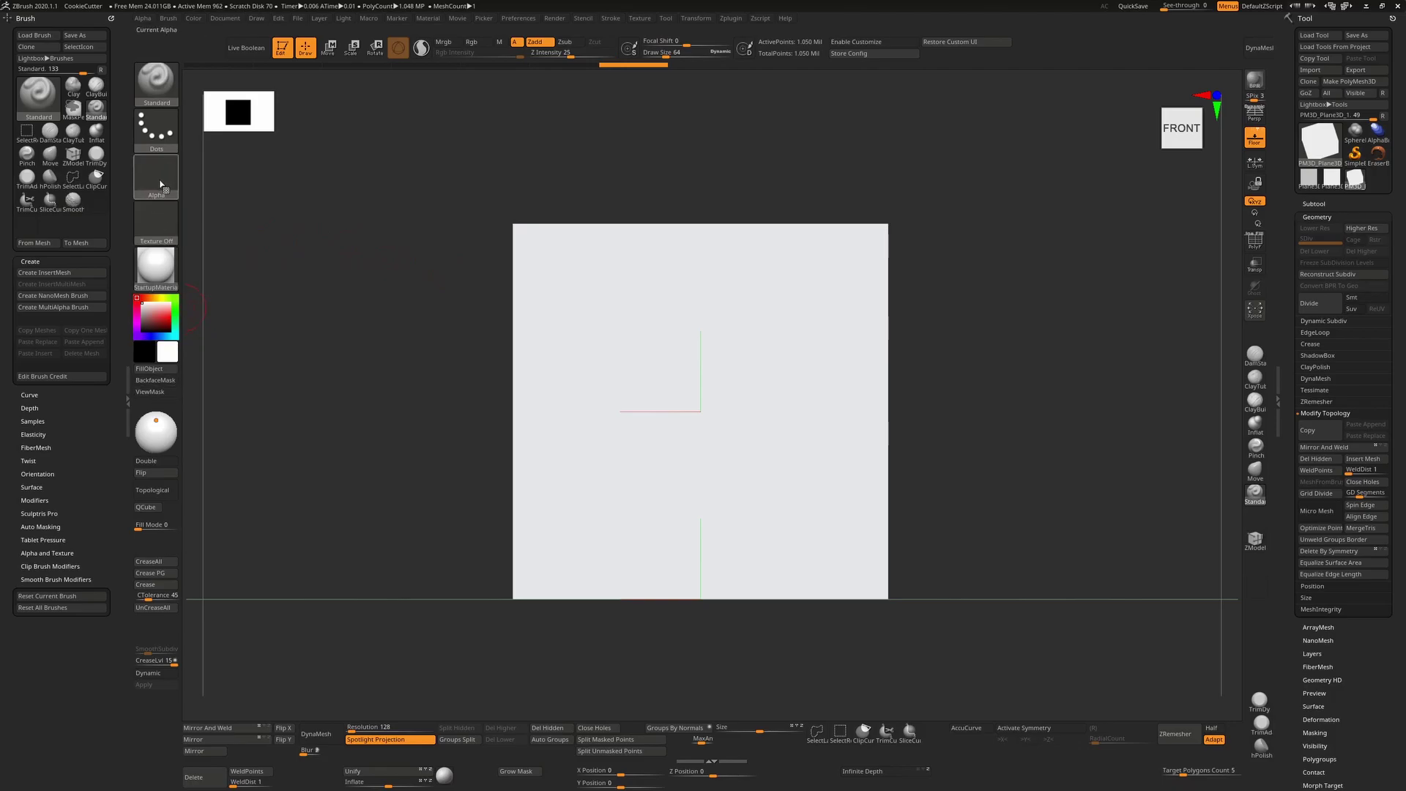
{"action": "left_click", "coordinate": [143, 317]}
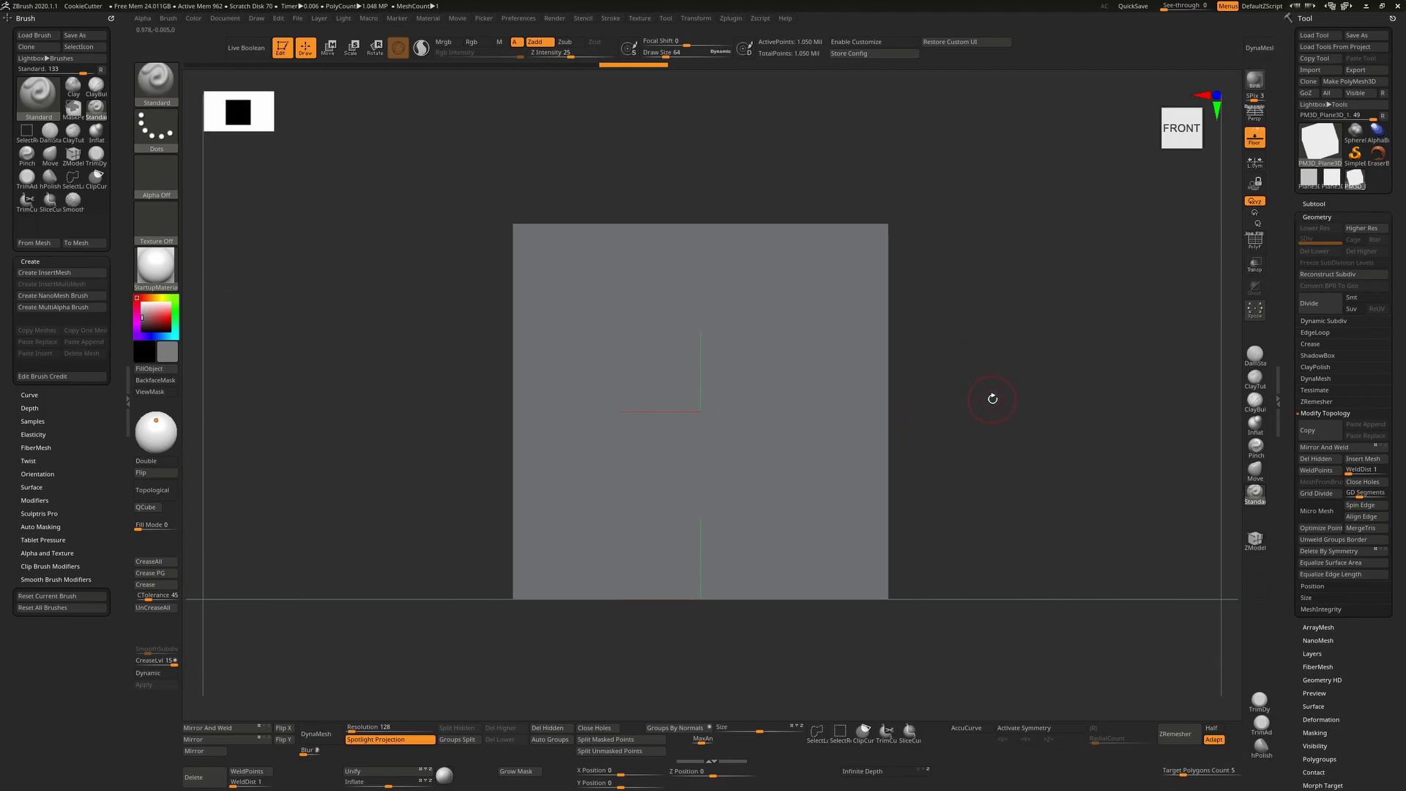
Step: Load the SF_IMMCurve_CookieCutter.ZBP brush and select its Wiggly shape
{"action": "key", "text": "b"}
{"action": "left_click", "coordinate": [617, 700]}
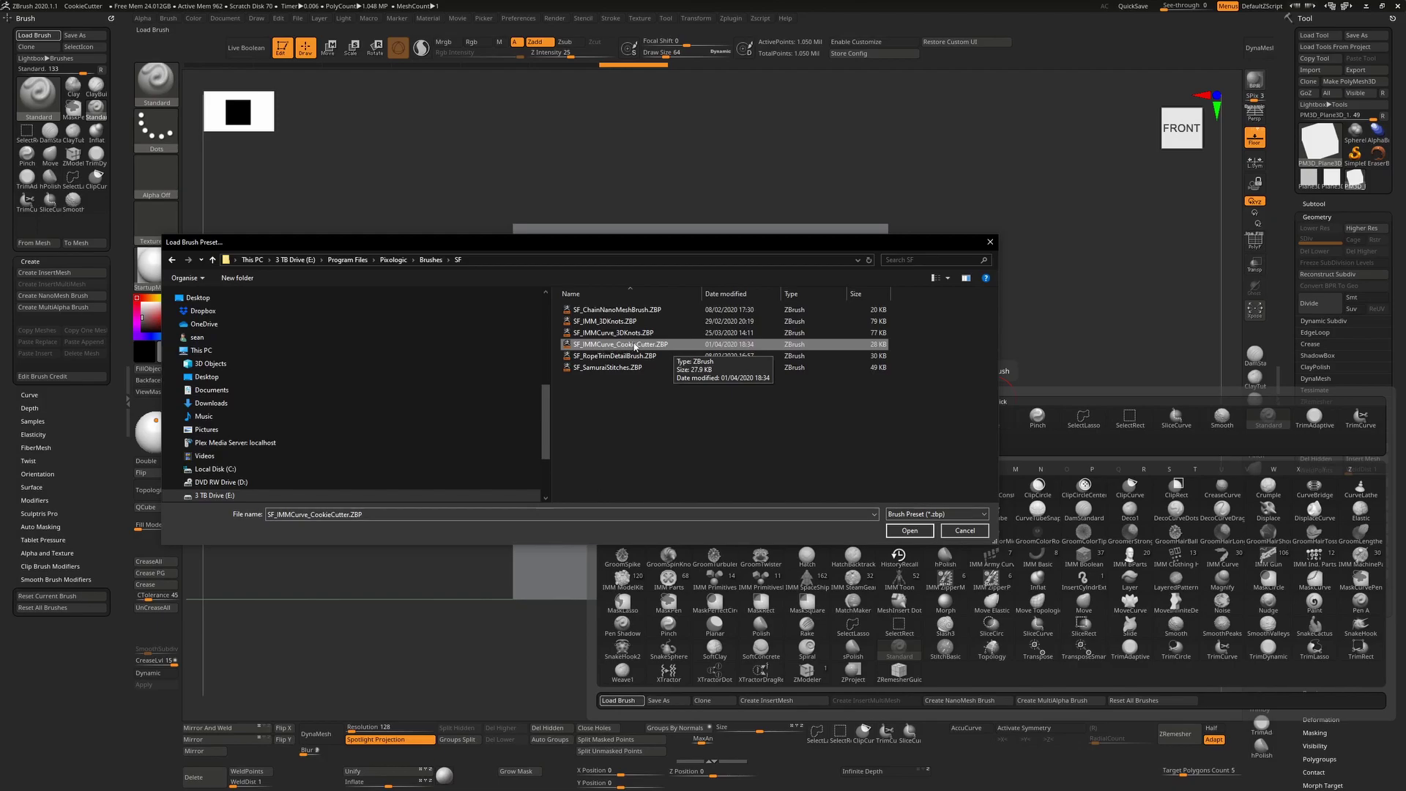
{"action": "left_click", "coordinate": [909, 530]}
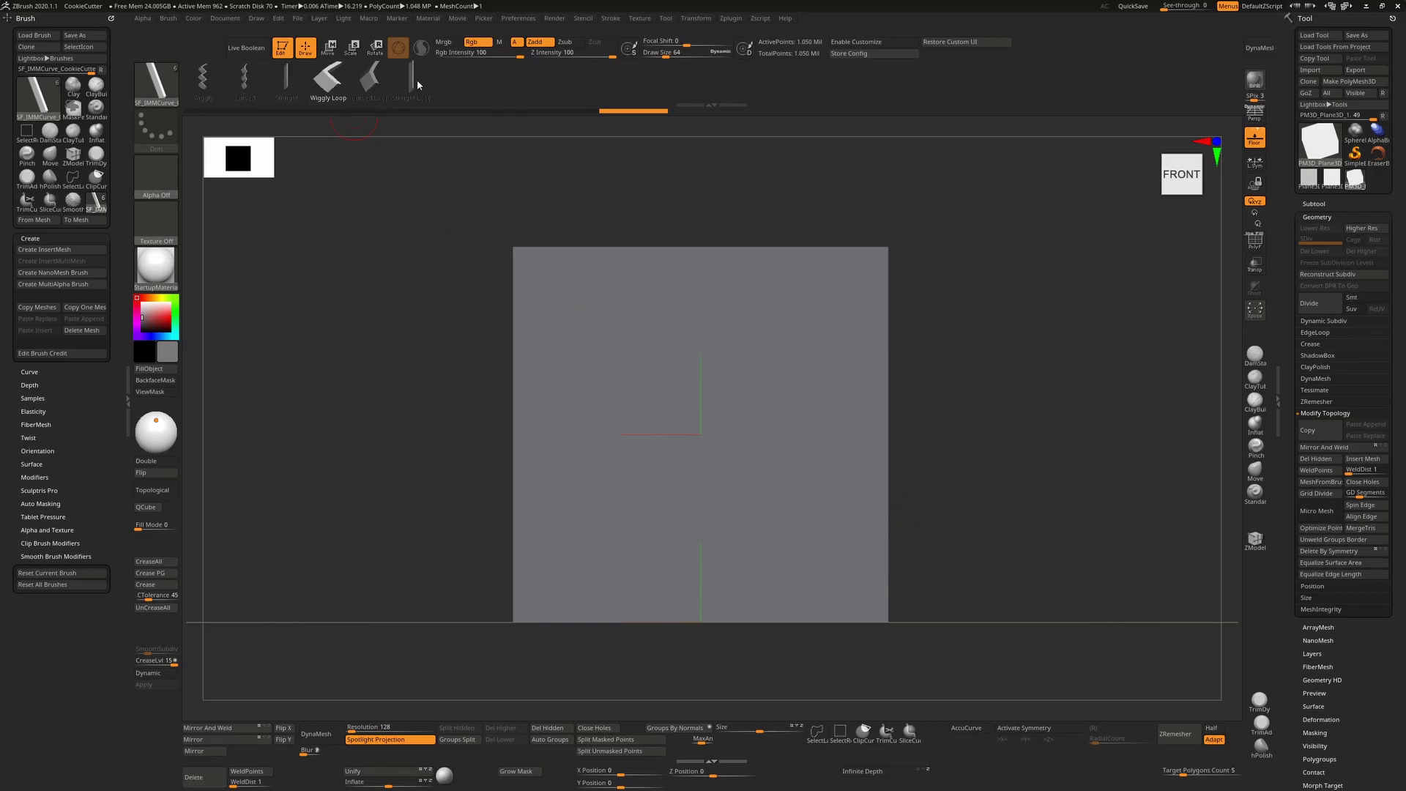
{"action": "left_click", "coordinate": [208, 86]}
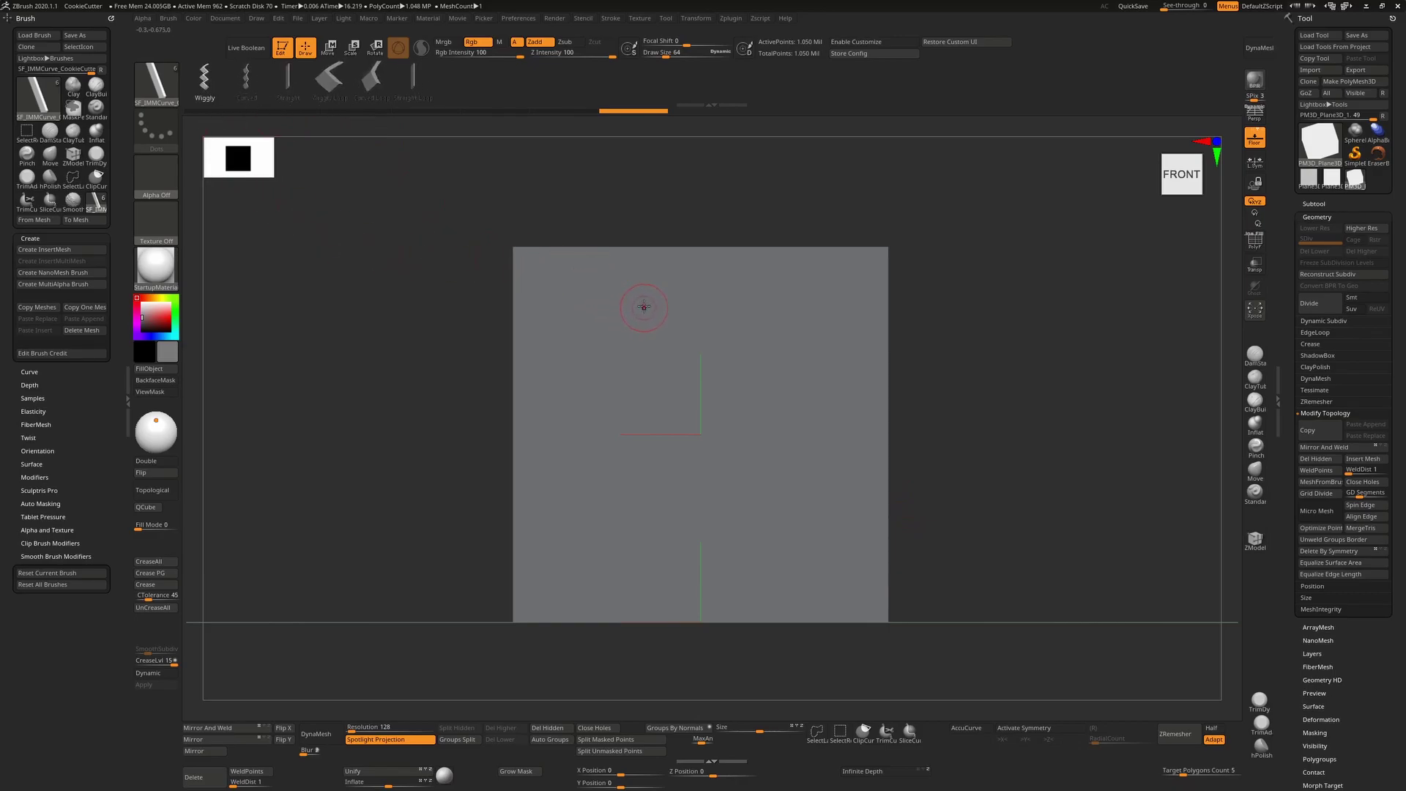
Step: Draw a curve stroke on the plane to generate a wiggly cookie-cutter strip
{"action": "left_click_drag", "start_coordinate": [587, 458], "coordinate": [715, 481]}
{"action": "left_click_drag", "start_coordinate": [773, 352], "coordinate": [775, 350]}
{"action": "left_click_drag", "start_coordinate": [991, 357], "coordinate": [943, 320]}
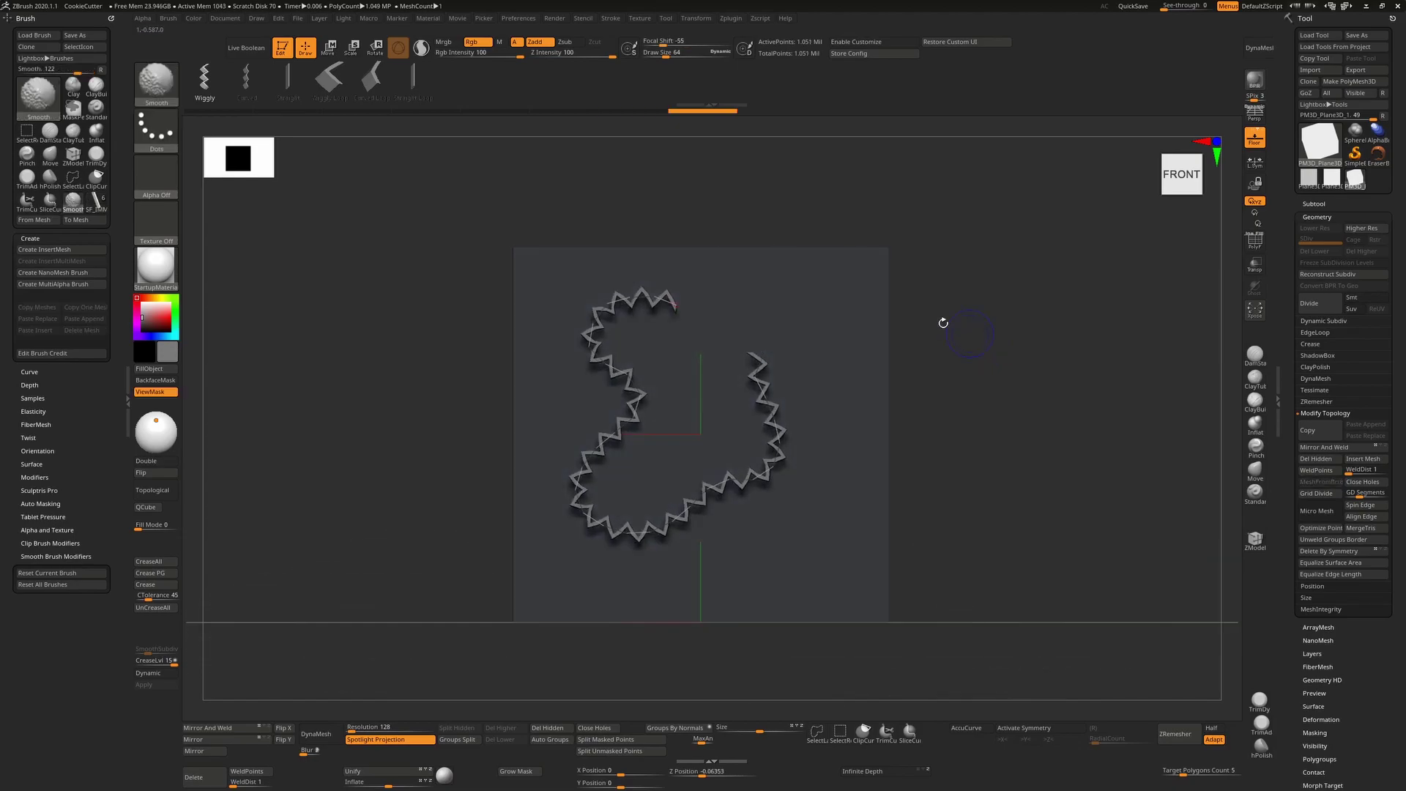
Step: Try the Curved and Straight strip variants, then return to Wiggly and inspect its depth
{"action": "left_click", "coordinate": [246, 81]}
{"action": "left_click", "coordinate": [586, 338]}
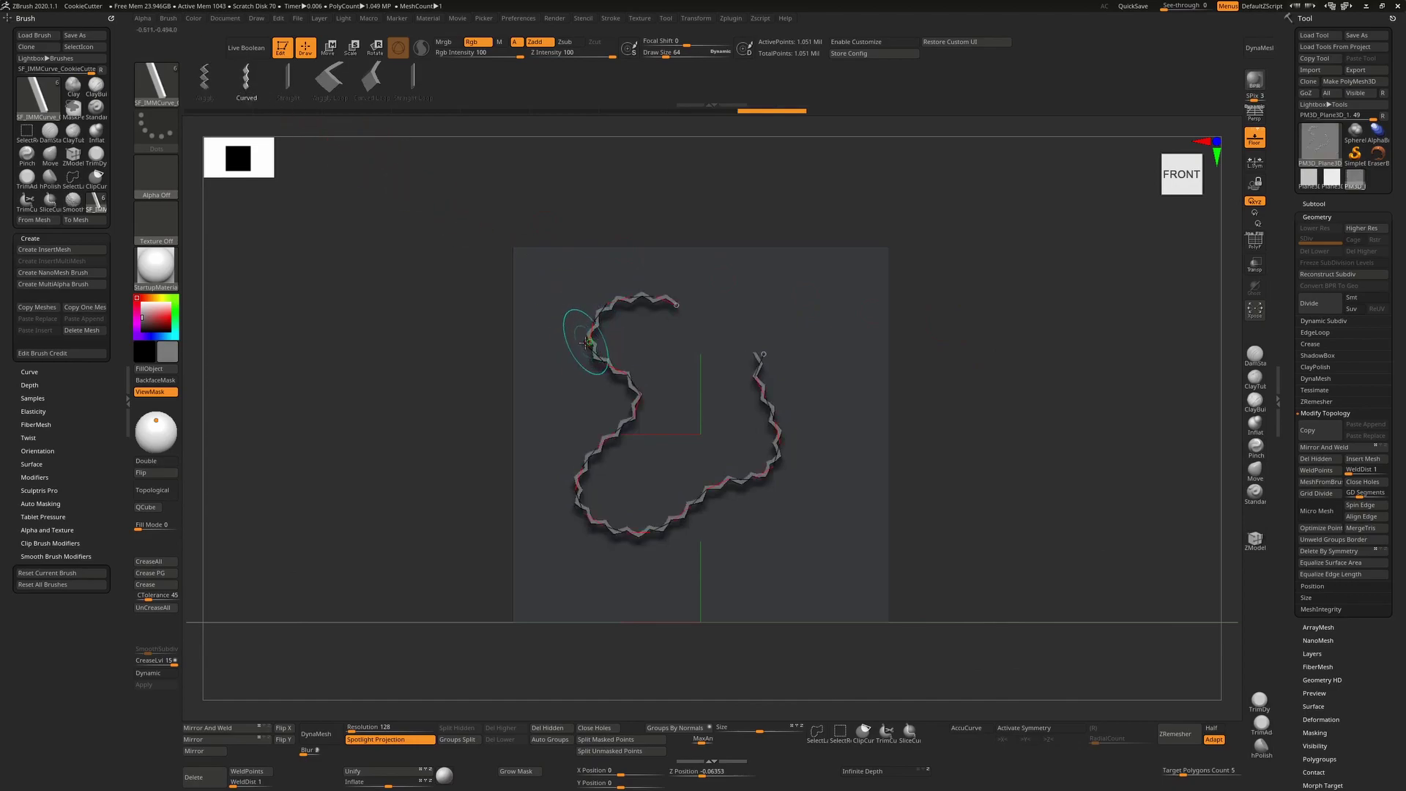
{"action": "left_click", "coordinate": [288, 80]}
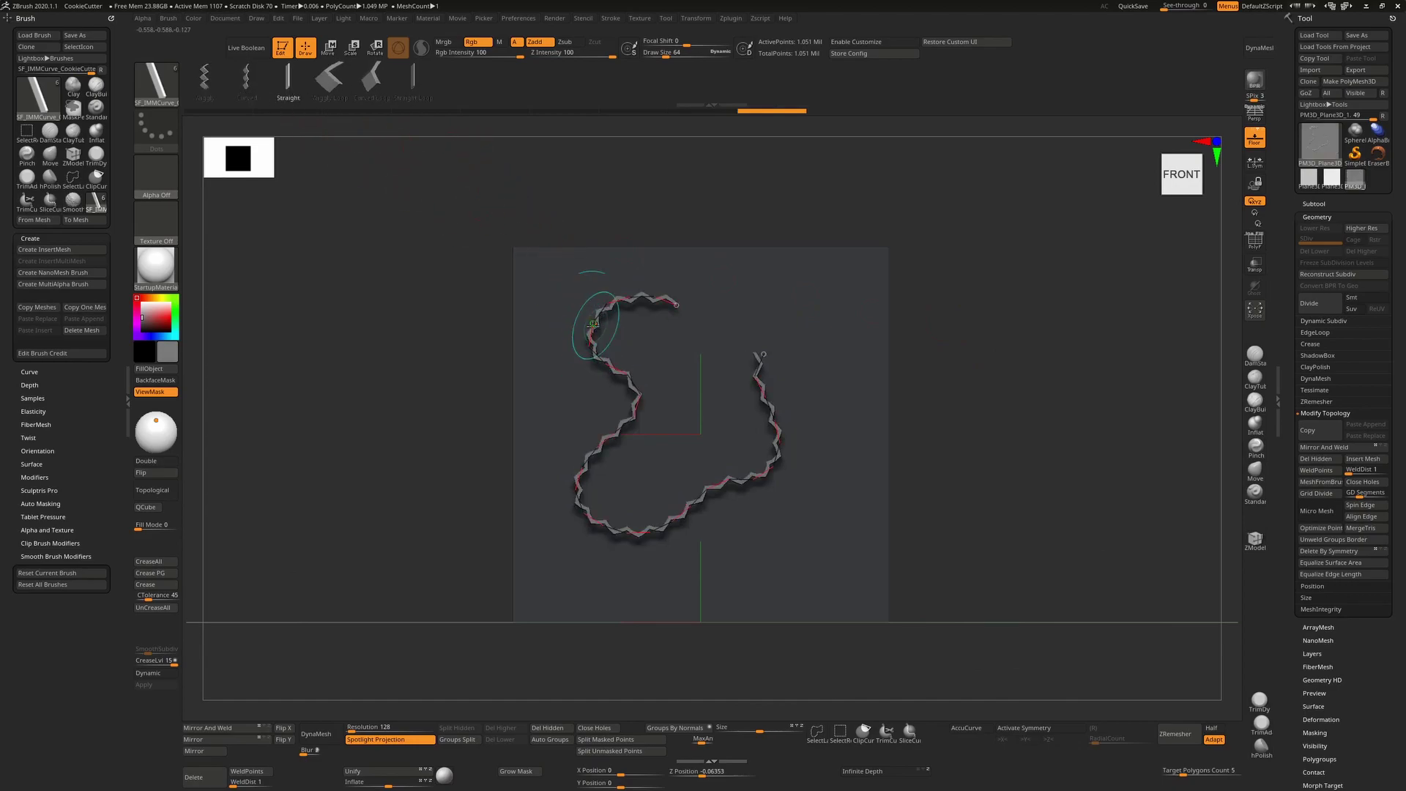
{"action": "left_click", "coordinate": [595, 323]}
{"action": "left_click_drag", "start_coordinate": [1004, 393], "coordinate": [976, 376]}
{"action": "left_click", "coordinate": [247, 79]}
{"action": "left_click", "coordinate": [652, 354]}
{"action": "left_click", "coordinate": [204, 77]}
{"action": "left_click", "coordinate": [582, 353]}
{"action": "left_click_drag", "start_coordinate": [821, 383], "coordinate": [1092, 407], "text": "alt"}
{"action": "left_click_drag", "start_coordinate": [1048, 485], "coordinate": [1060, 505]}
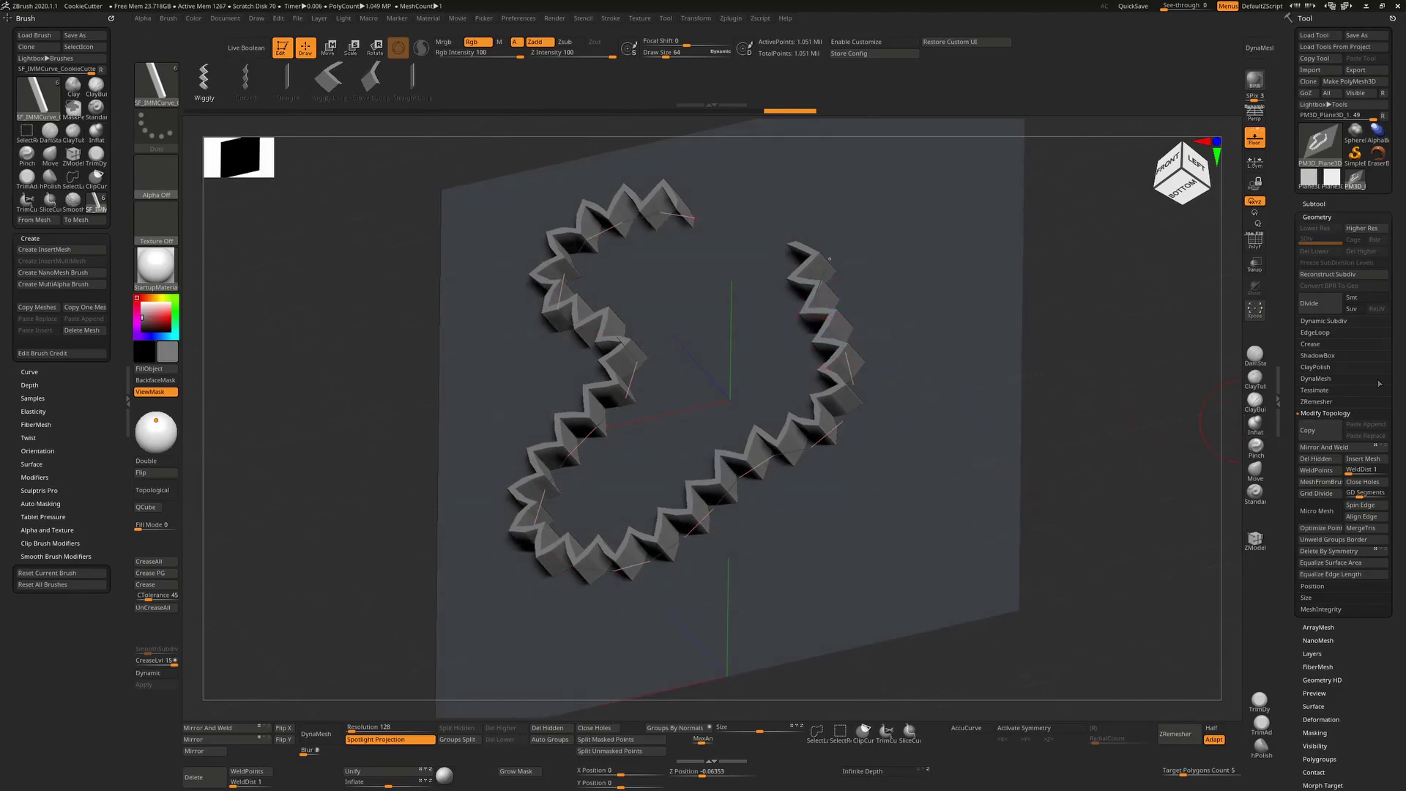
Step: Preview the strip with Dynamic Subdiv, choose Curved, then turn Dynamic Subdiv off
{"action": "left_click", "coordinate": [1327, 322]}
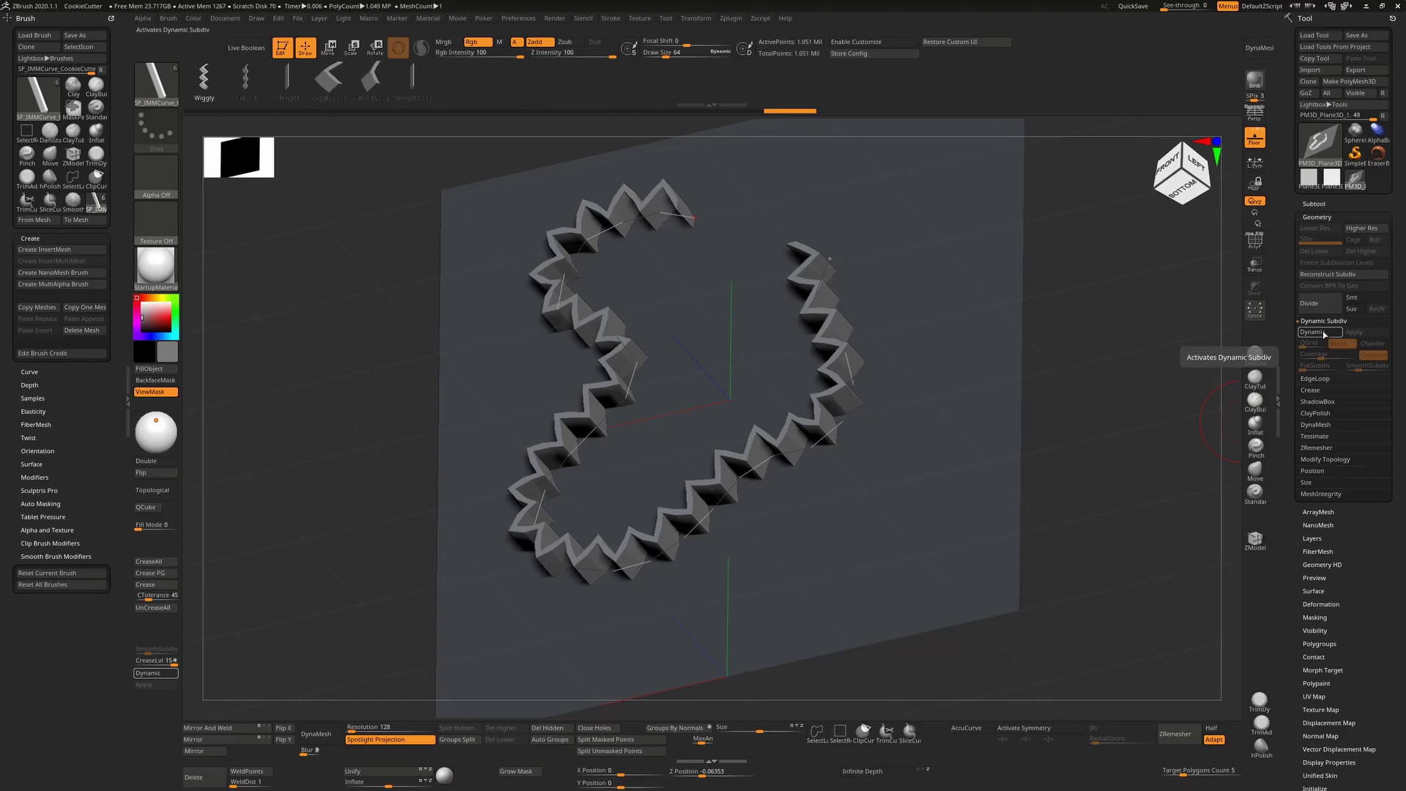
{"action": "left_click", "coordinate": [1324, 333]}
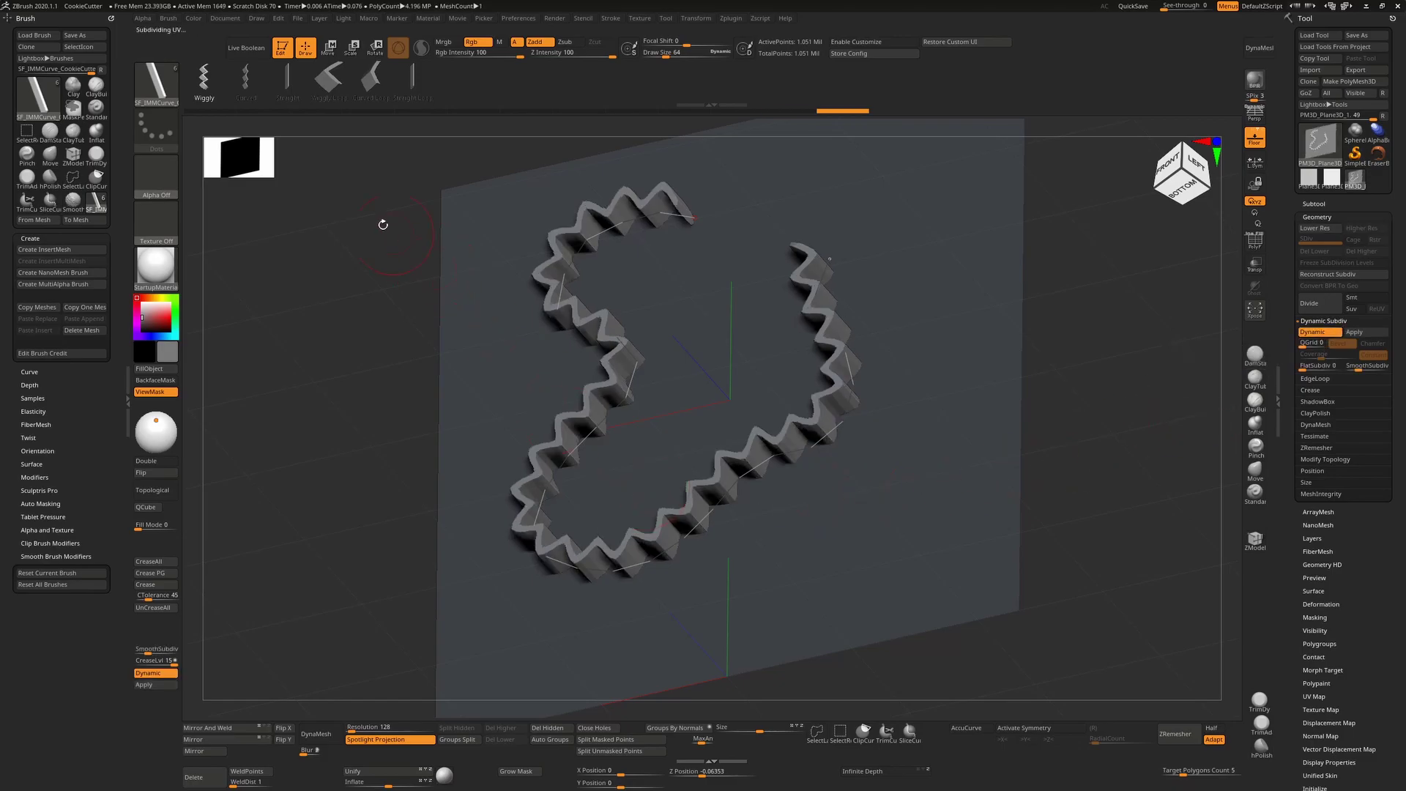
{"action": "left_click", "coordinate": [244, 80]}
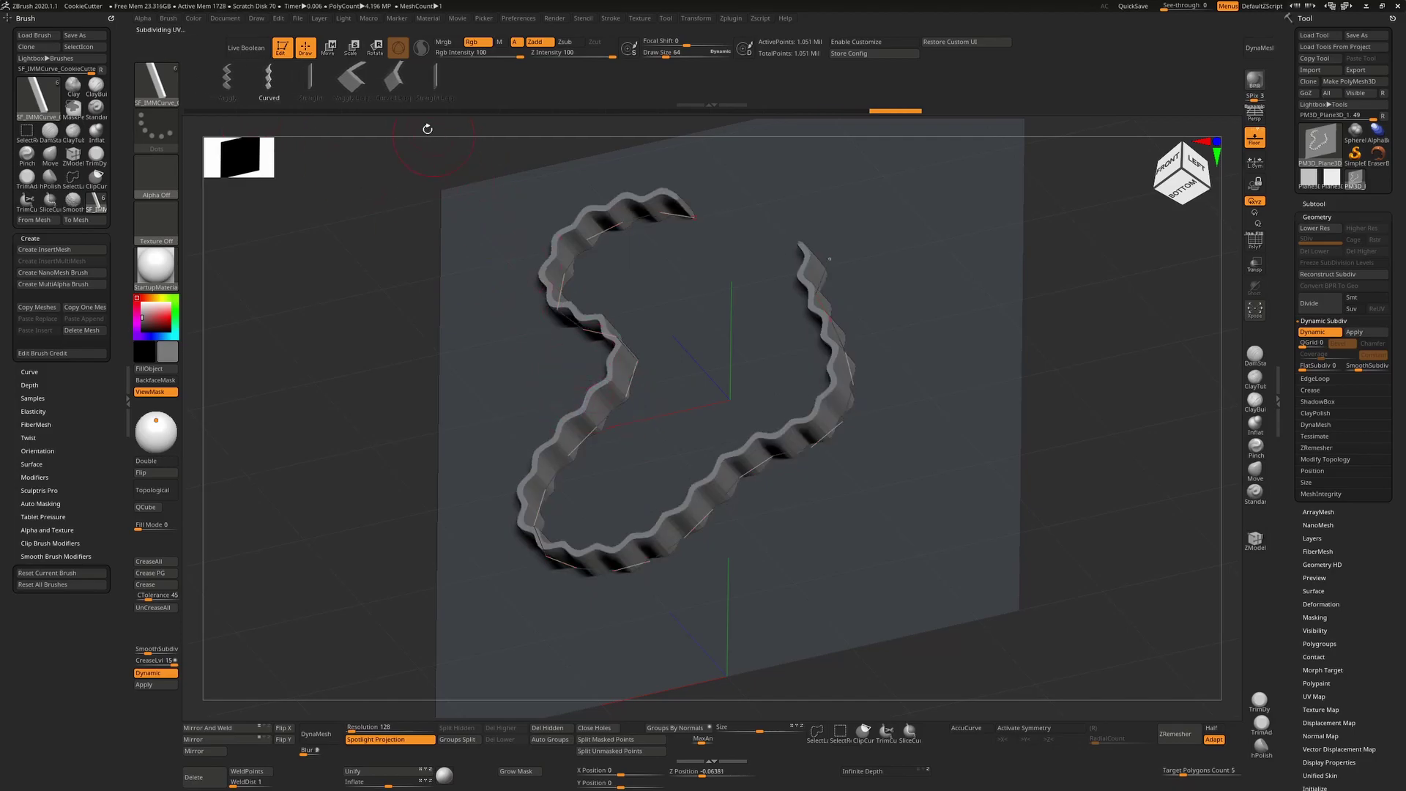
{"action": "left_click", "coordinate": [1331, 332]}
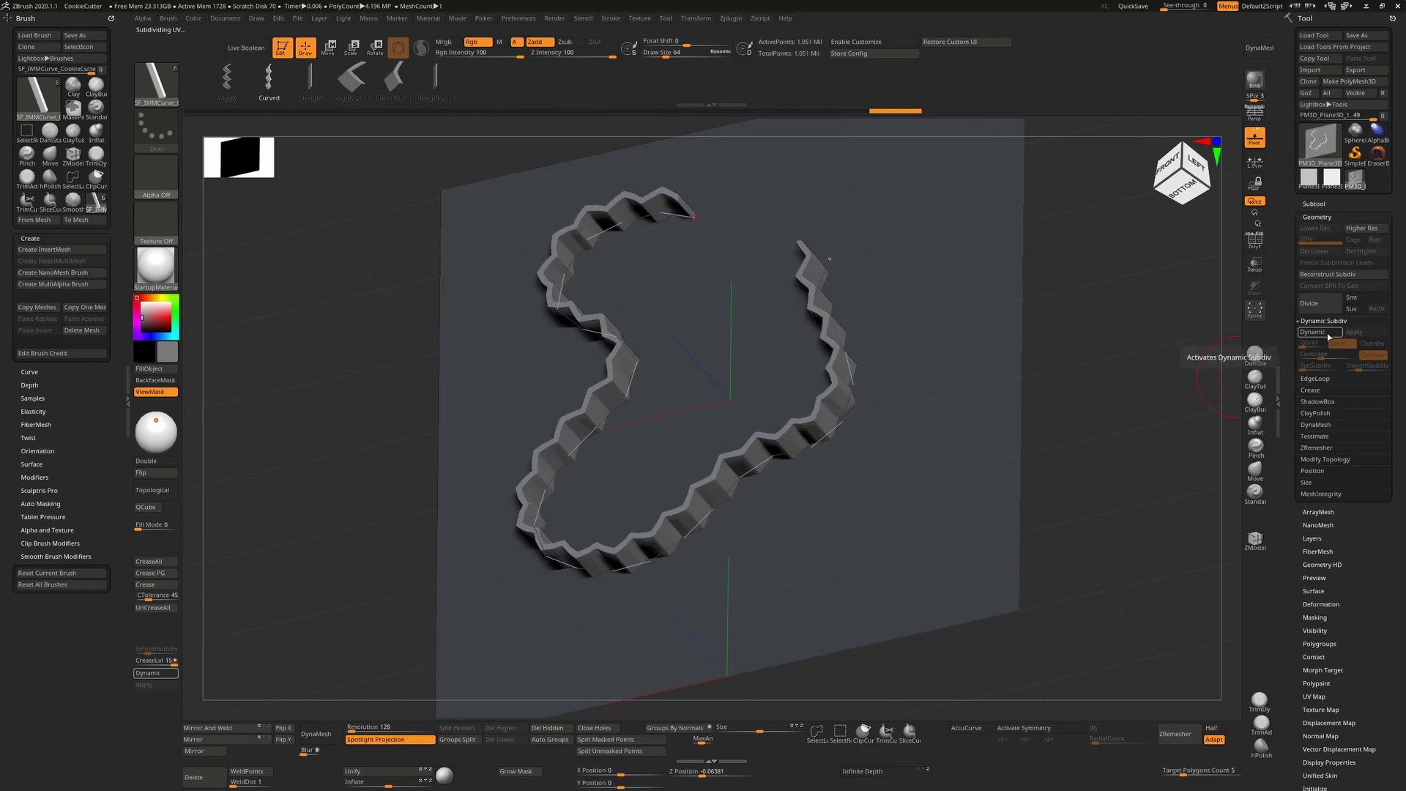
Step: Return to a front view and drag the curve's ends round into a spiral
{"action": "left_click_drag", "start_coordinate": [1166, 461], "coordinate": [1137, 462], "text": "shift"}
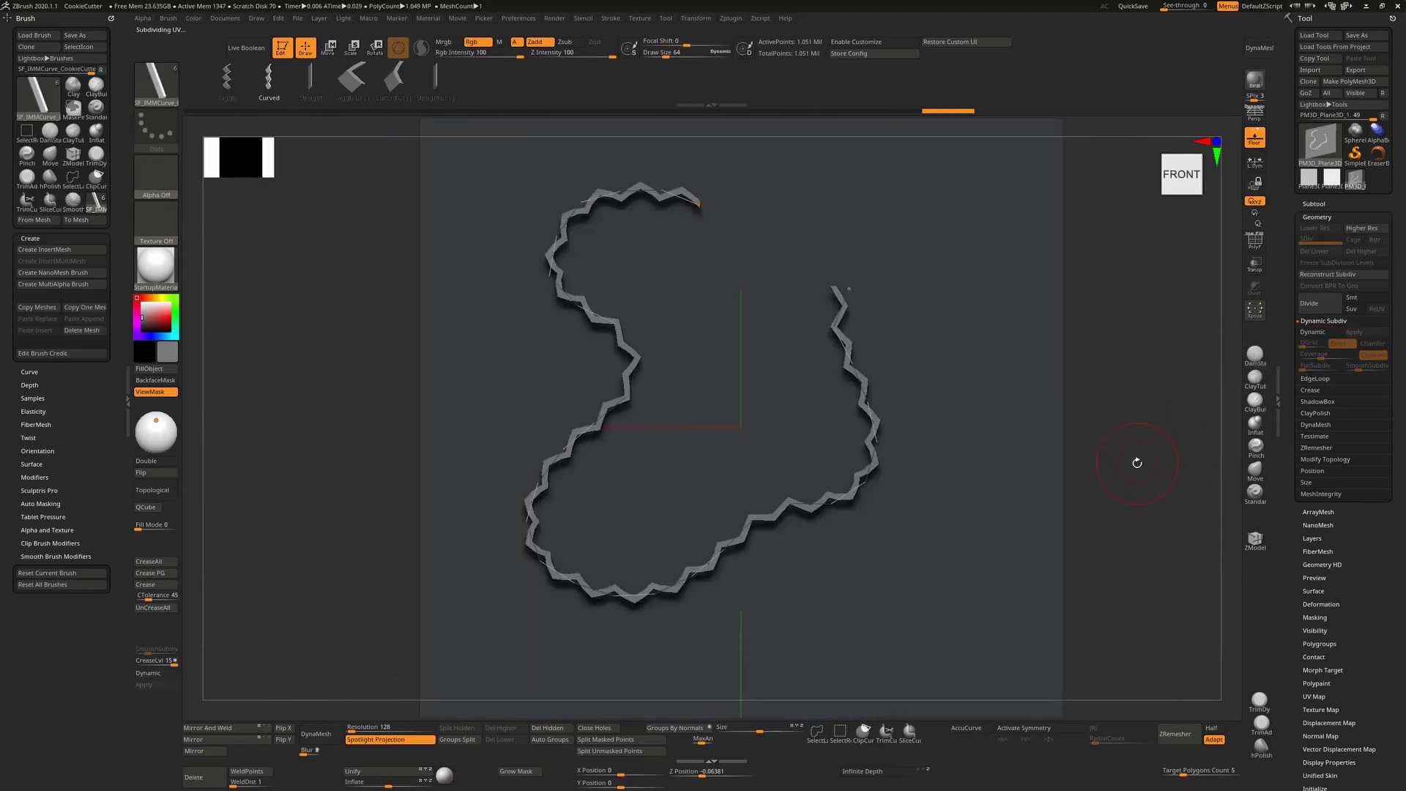
{"action": "left_click_drag", "start_coordinate": [1120, 516], "coordinate": [1104, 409], "text": "alt"}
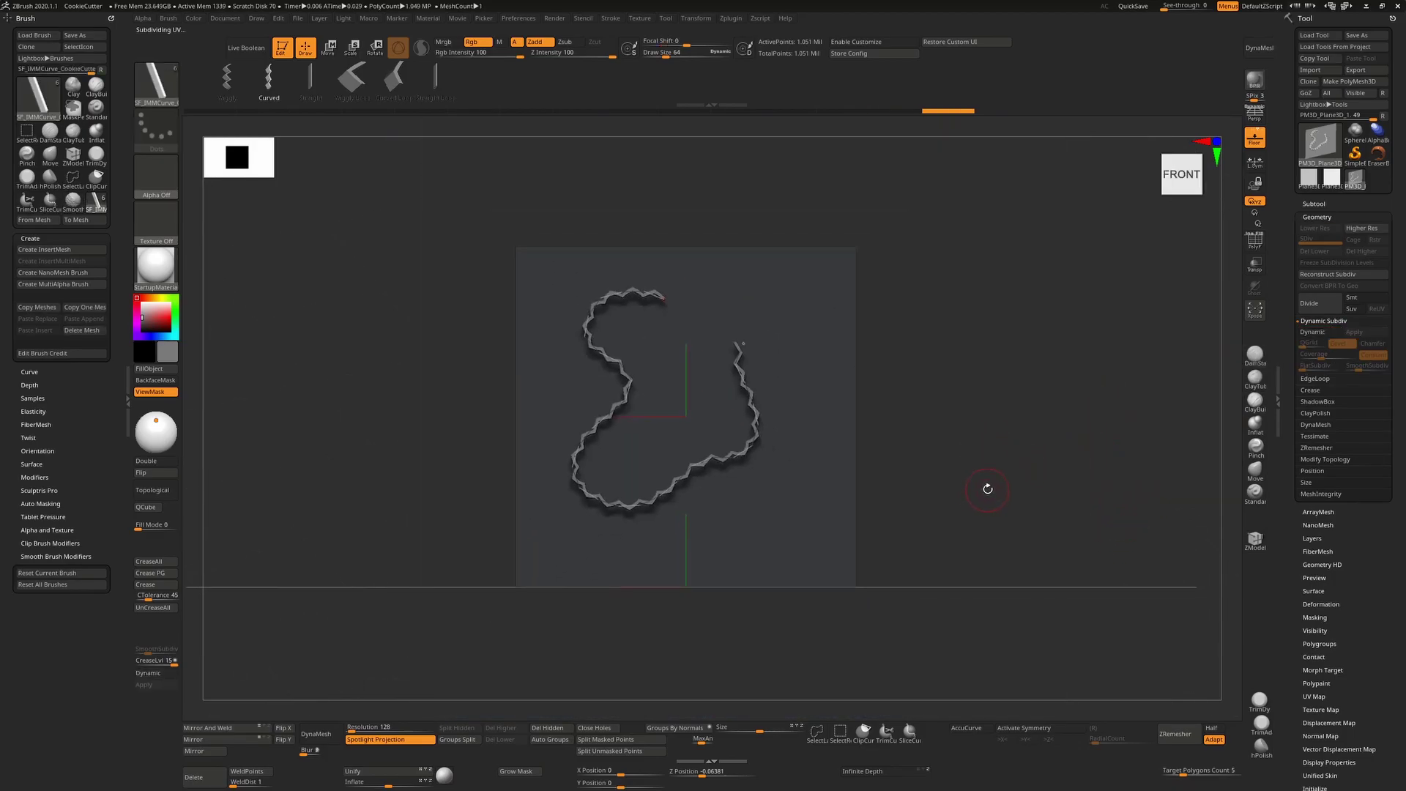
{"action": "mouse_move", "coordinate": [664, 299]}
{"action": "left_mouse_down"}
{"action": "mouse_move", "coordinate": [732, 322]}
{"action": "mouse_move", "coordinate": [806, 381]}
{"action": "mouse_move", "coordinate": [754, 498]}
{"action": "mouse_move", "coordinate": [722, 516]}
{"action": "mouse_move", "coordinate": [736, 509]}
{"action": "mouse_move", "coordinate": [763, 532]}
{"action": "mouse_move", "coordinate": [784, 514]}
{"action": "left_mouse_up"}
{"action": "mouse_move", "coordinate": [735, 424]}
{"action": "left_mouse_down"}
{"action": "mouse_move", "coordinate": [744, 410]}
{"action": "mouse_move", "coordinate": [693, 413]}
{"action": "left_mouse_up"}
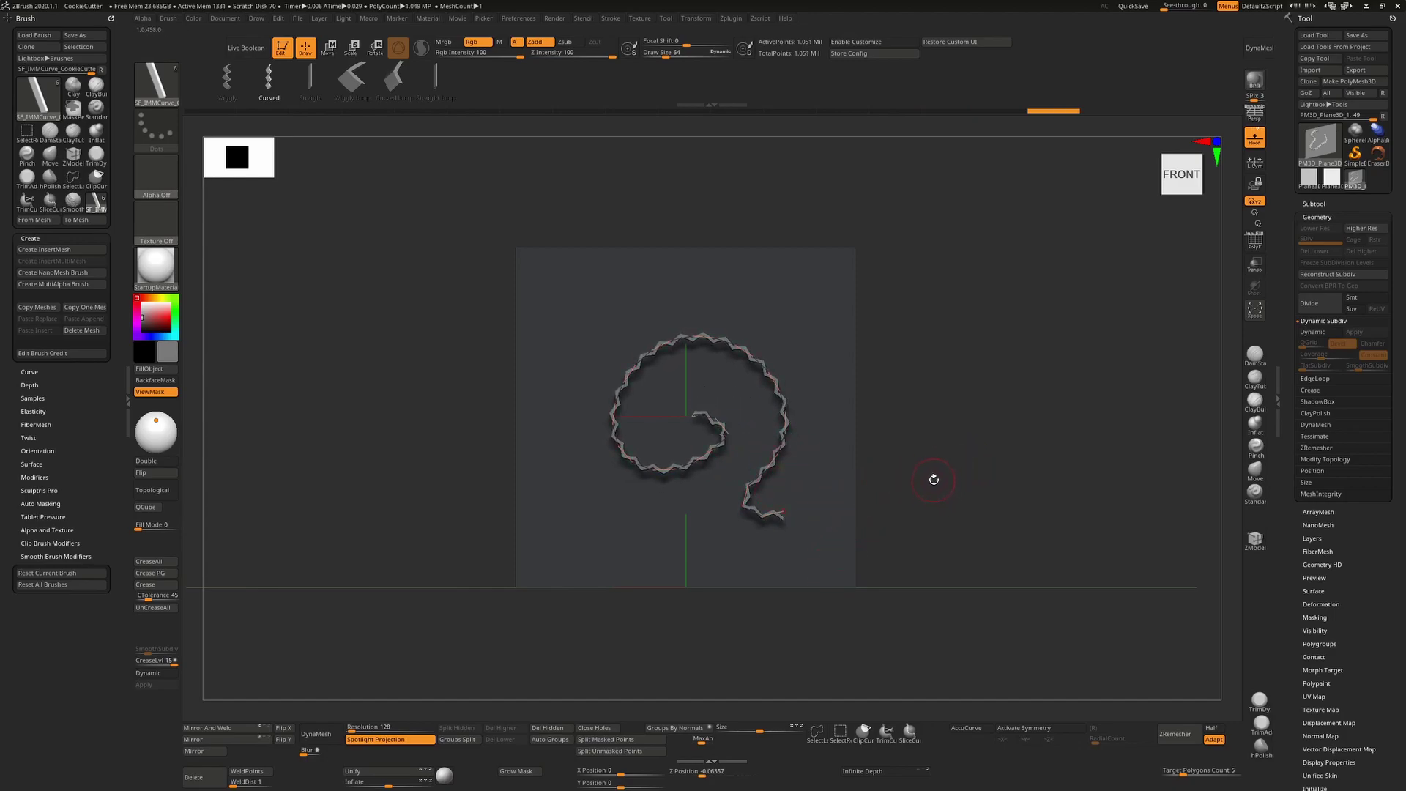
{"action": "mouse_move", "coordinate": [952, 463]}
{"action": "left_mouse_down", "text": "alt"}
{"action": "mouse_move", "coordinate": [920, 422]}
{"action": "mouse_move", "coordinate": [926, 333]}
{"action": "mouse_move", "coordinate": [915, 388]}
{"action": "mouse_move", "coordinate": [906, 324]}
{"action": "mouse_move", "coordinate": [934, 360]}
{"action": "left_mouse_up", "text": "alt"}
Step: Undo the last two changes to the spiral curve
{"action": "key", "text": "ctrl+z"}
{"action": "key", "text": "ctrl"}
{"action": "key", "text": "ctrl+z"}
{"action": "key", "text": "ctrl+z"}
{"action": "key", "text": "ctrl+z"}
{"action": "key", "text": "ctrl+z"}
{"action": "key", "text": "ctrl+z"}
{"action": "key", "text": "ctrl+z"}
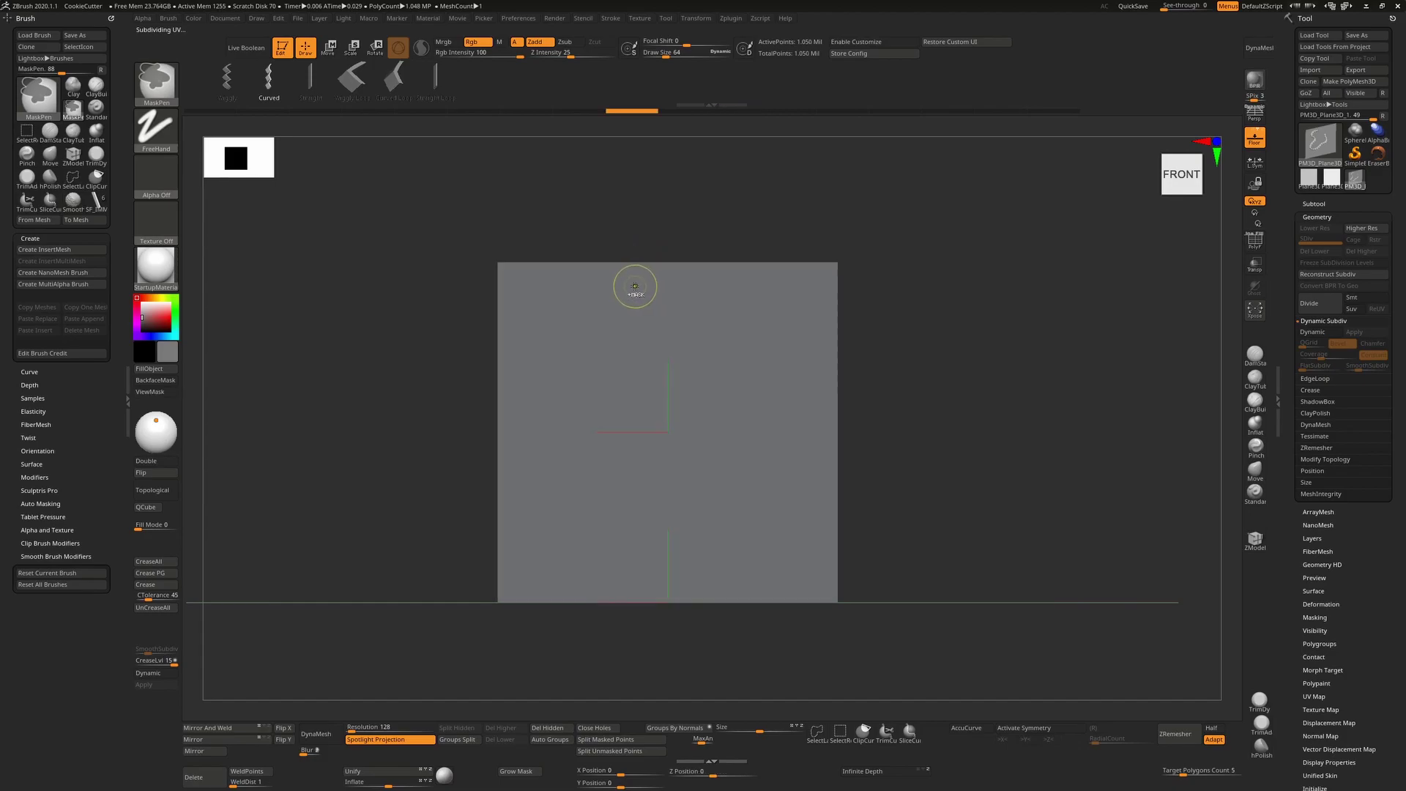
Step: Select the Wiggly Loop style and draw a closed pear-shaped outline on the plane
{"action": "left_click", "coordinate": [353, 82]}
{"action": "left_click", "coordinate": [394, 81]}
{"action": "left_click", "coordinate": [364, 84]}
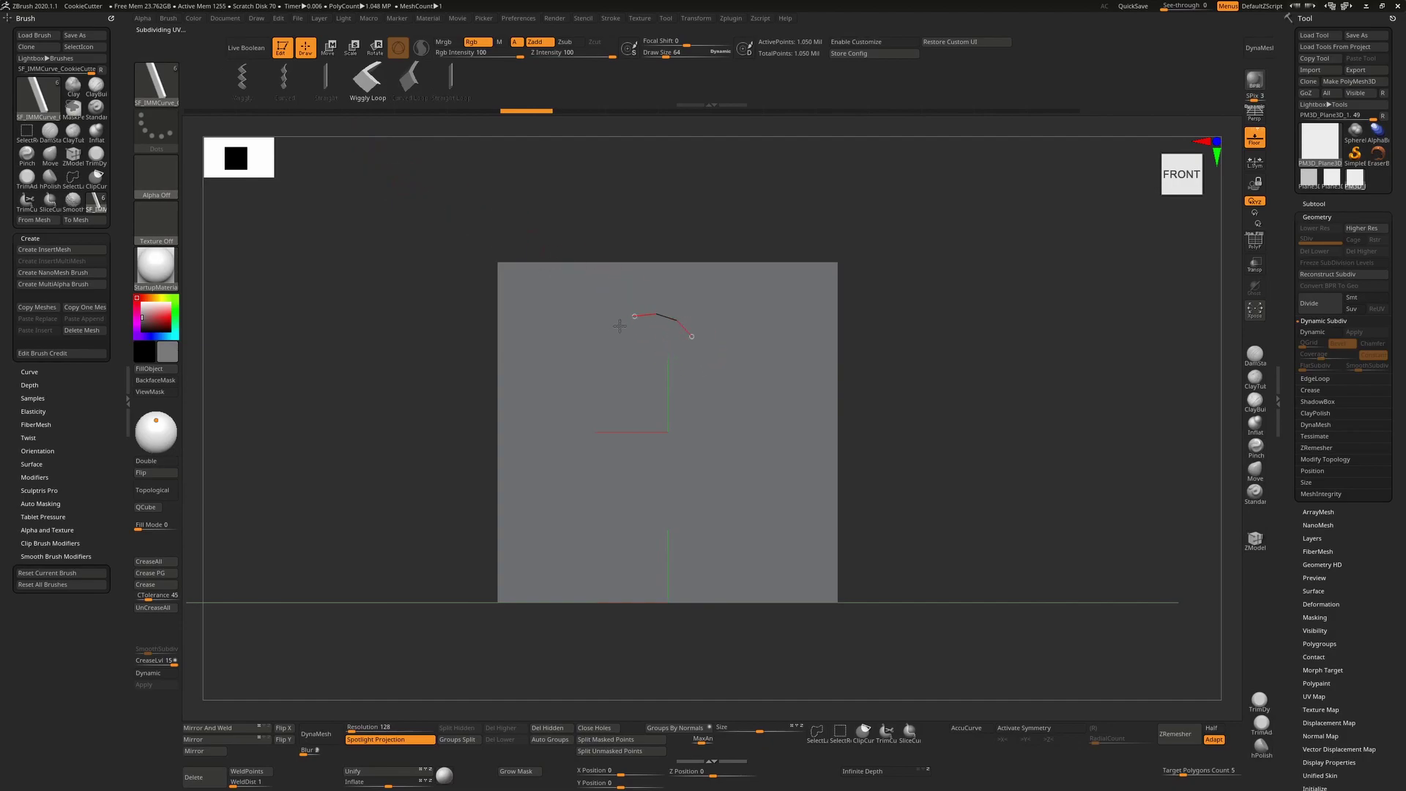
{"action": "mouse_move", "coordinate": [706, 404]}
{"action": "left_mouse_down"}
{"action": "mouse_move", "coordinate": [698, 342]}
{"action": "mouse_move", "coordinate": [722, 338]}
{"action": "left_mouse_up"}
{"action": "mouse_move", "coordinate": [964, 405]}
{"action": "left_mouse_down"}
{"action": "mouse_move", "coordinate": [988, 362]}
{"action": "mouse_move", "coordinate": [1077, 353]}
{"action": "mouse_move", "coordinate": [1038, 388]}
{"action": "mouse_move", "coordinate": [900, 430]}
{"action": "left_mouse_up"}
{"action": "right_click_drag", "start_coordinate": [900, 430], "coordinate": [787, 347], "text": "ctrl"}
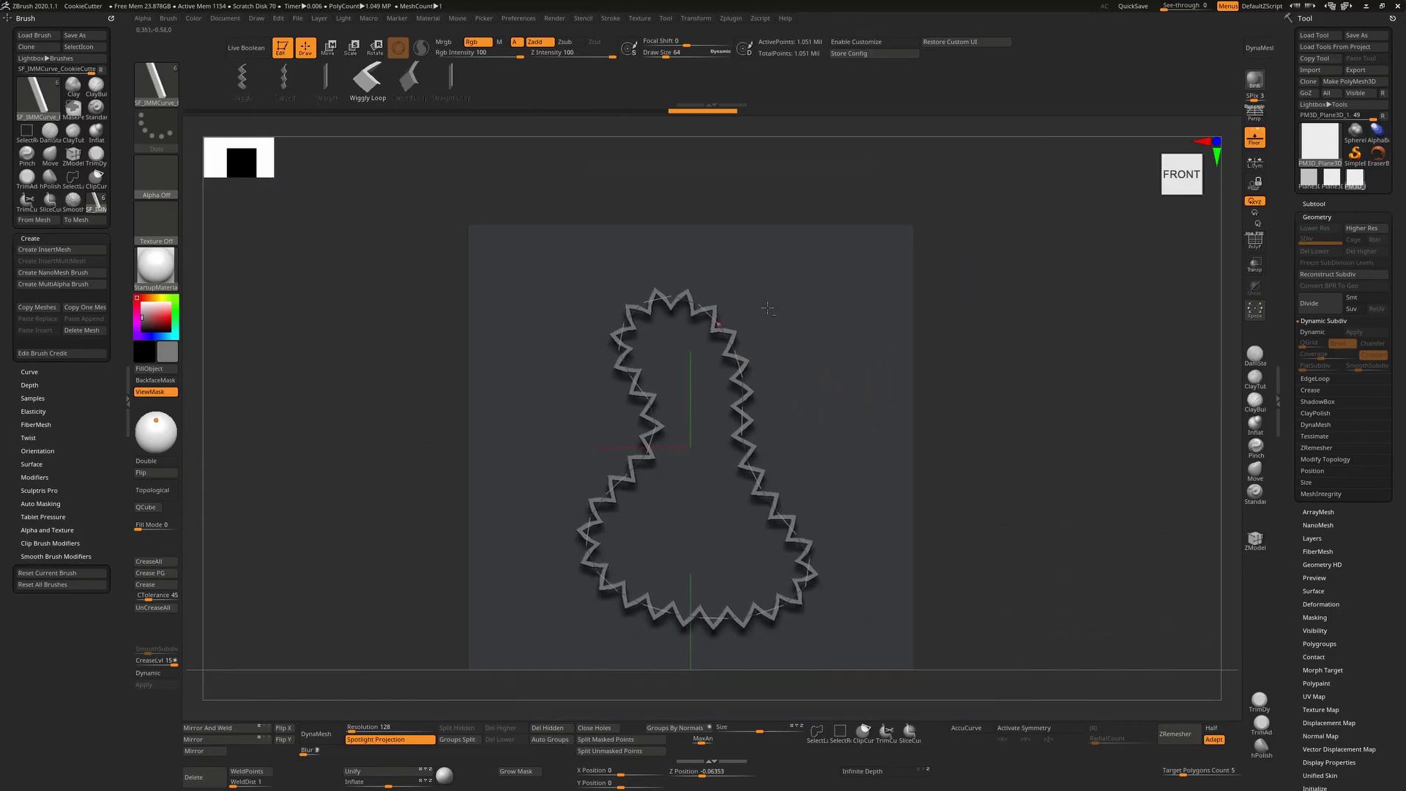
Step: Try the Curved Loop and smooth thin loop versions, reshape the loop, then undo back
{"action": "left_click", "coordinate": [430, 77]}
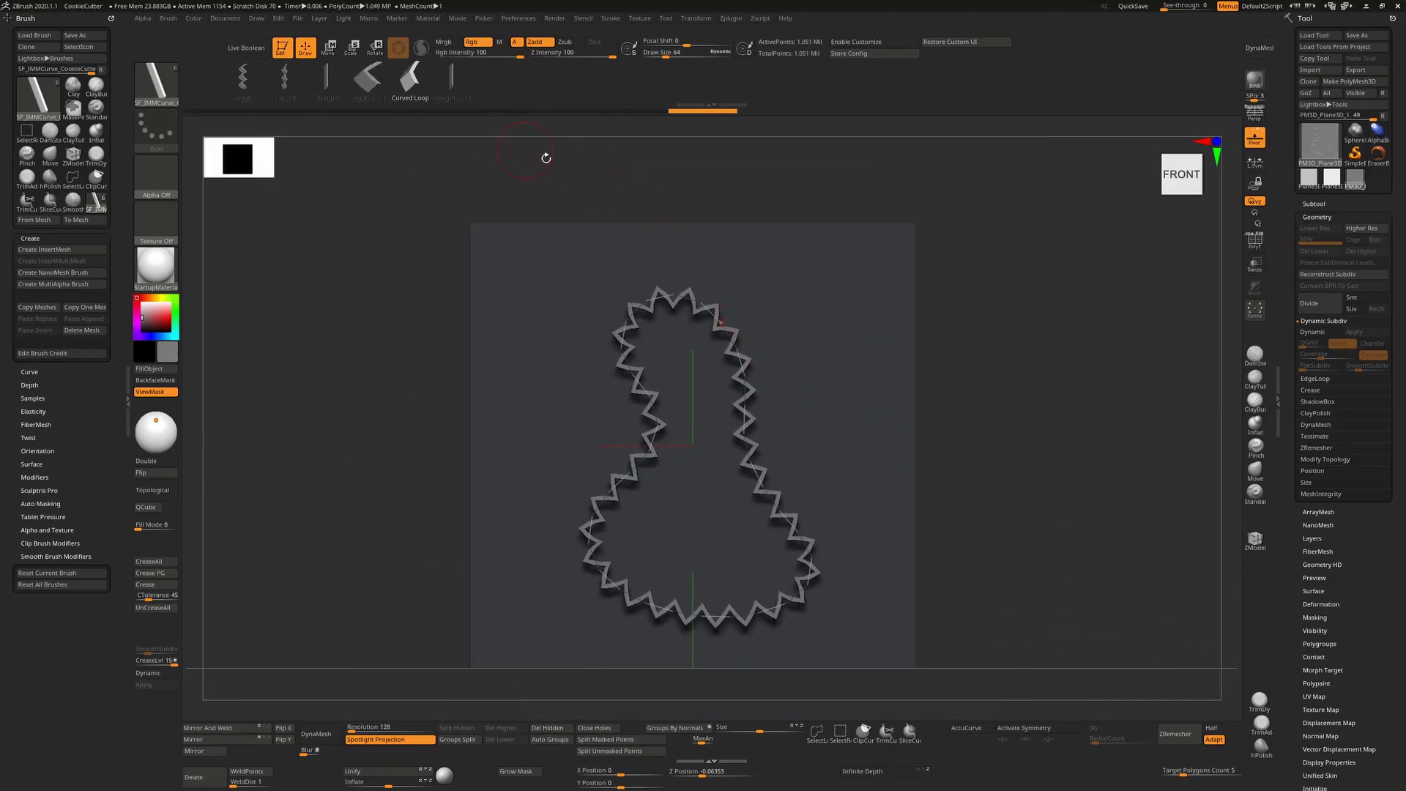
{"action": "left_click", "coordinate": [734, 336]}
{"action": "left_click", "coordinate": [454, 83]}
{"action": "left_click_drag", "start_coordinate": [1017, 432], "coordinate": [1130, 493]}
{"action": "left_click_drag", "start_coordinate": [1150, 556], "coordinate": [1105, 424]}
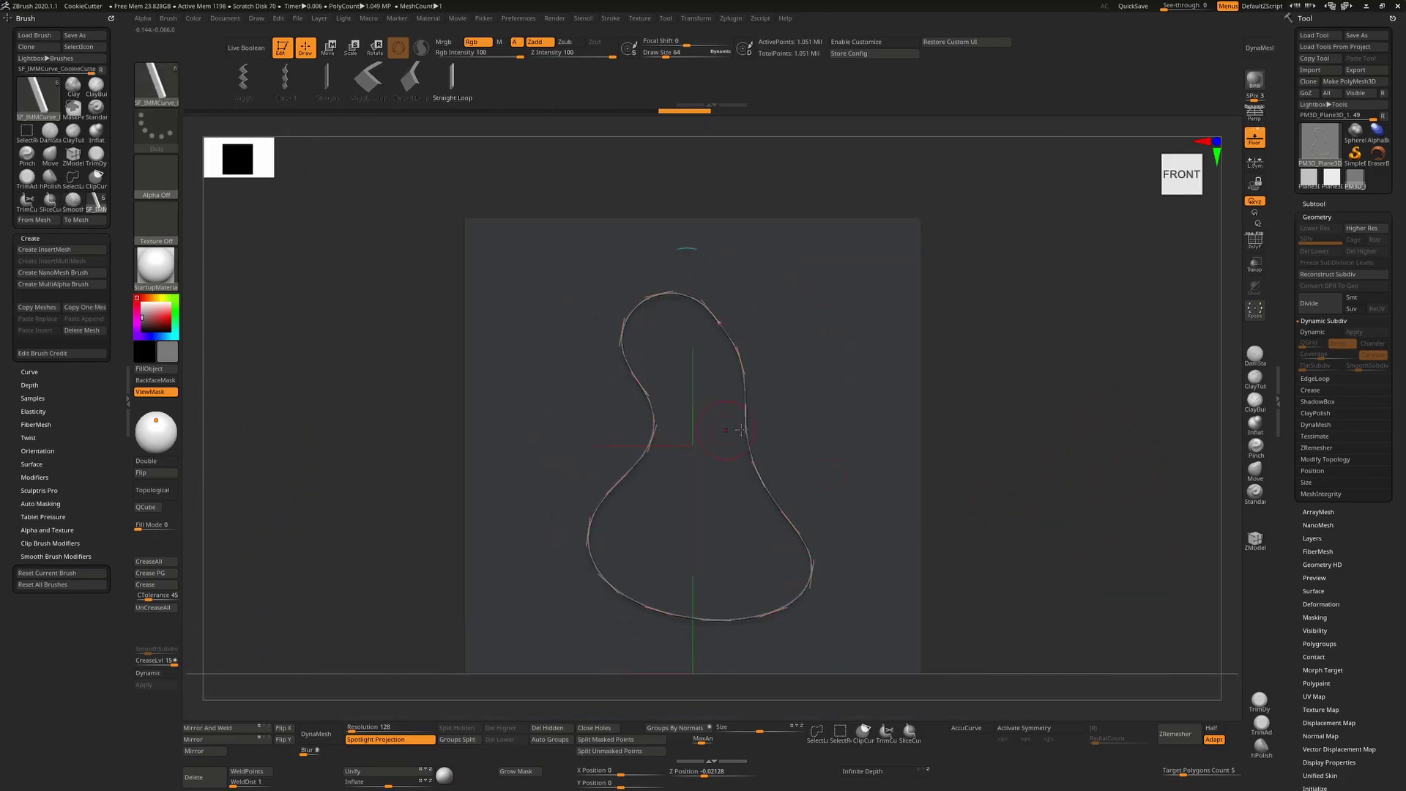
{"action": "left_click_drag", "start_coordinate": [723, 327], "coordinate": [766, 343]}
{"action": "left_click_drag", "start_coordinate": [747, 440], "coordinate": [612, 334]}
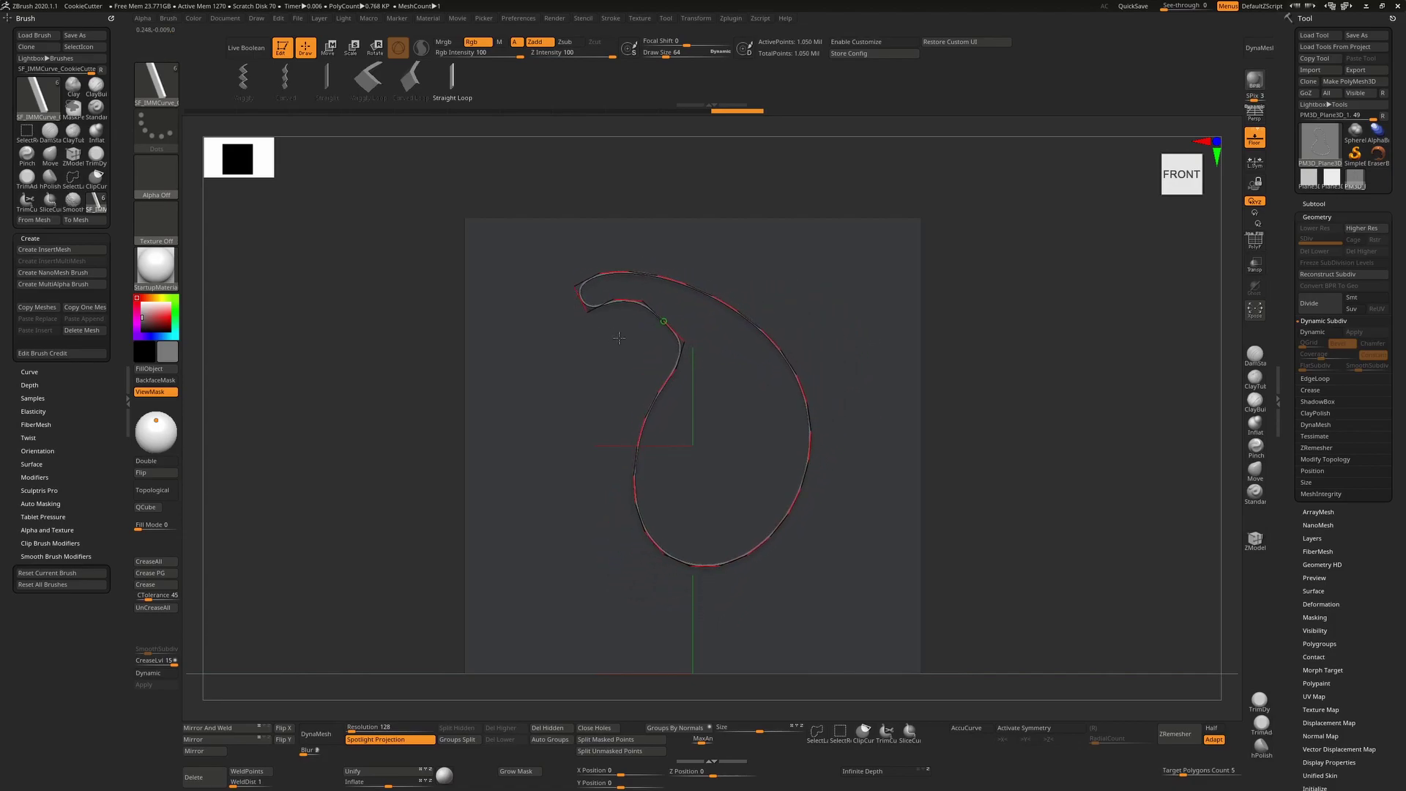
{"action": "key", "text": "ctrl+z"}
{"action": "key", "text": "ctrl+z"}
{"action": "key", "text": "ctrl+z"}
{"action": "key", "text": "ctrl+z"}
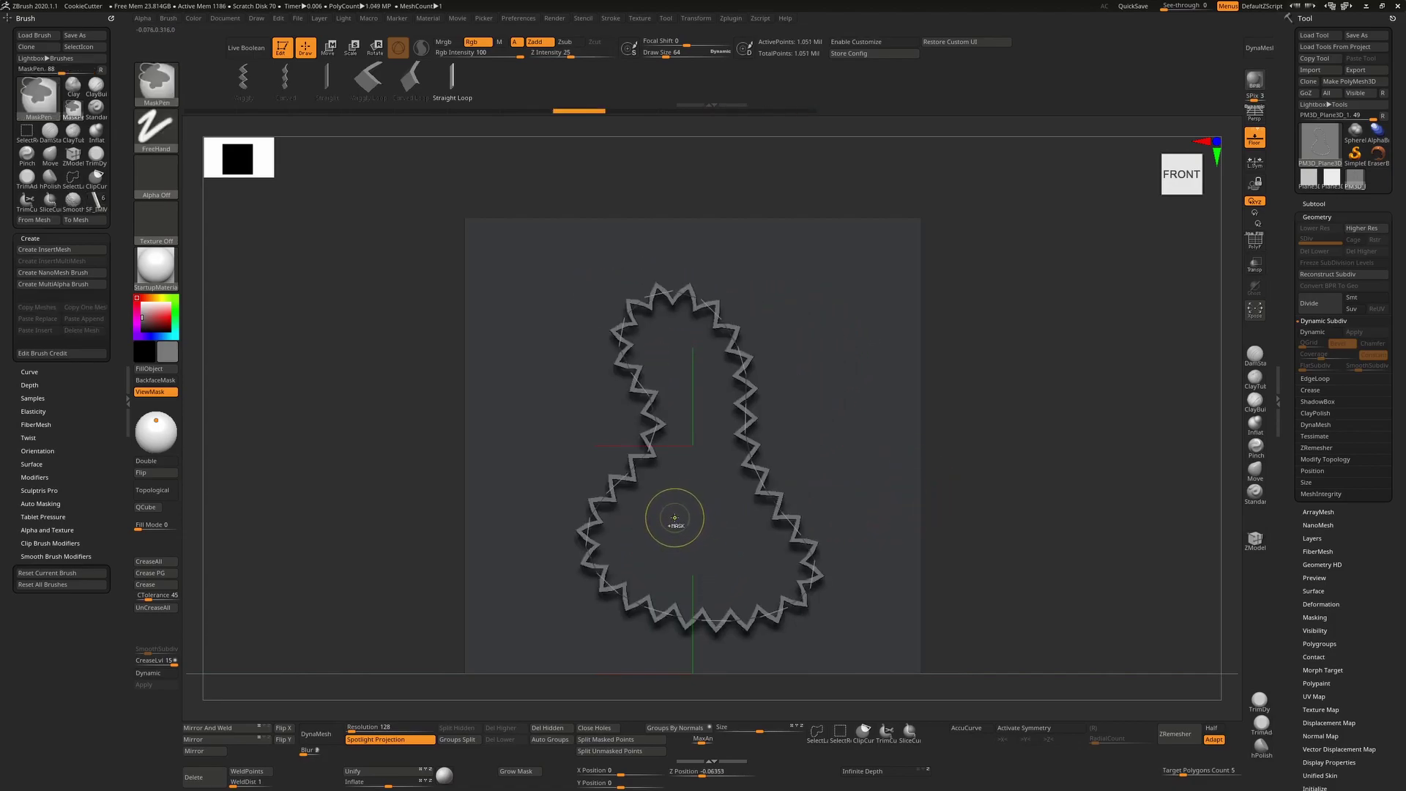
Step: Undo the zigzag loop and a test loop, leaving the bare grey plane
{"action": "key", "text": "ctrl+z"}
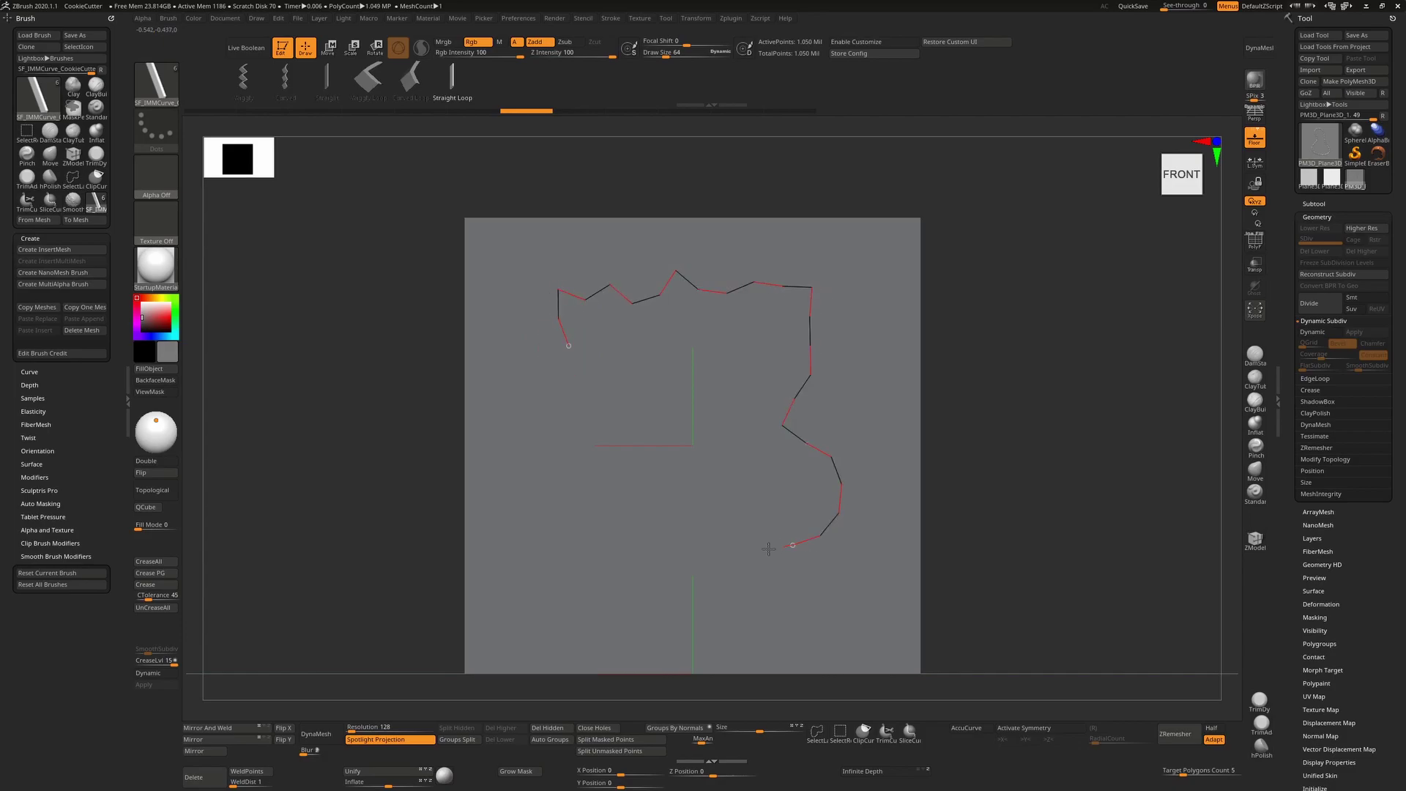
{"action": "left_click_drag", "start_coordinate": [576, 382], "coordinate": [568, 348]}
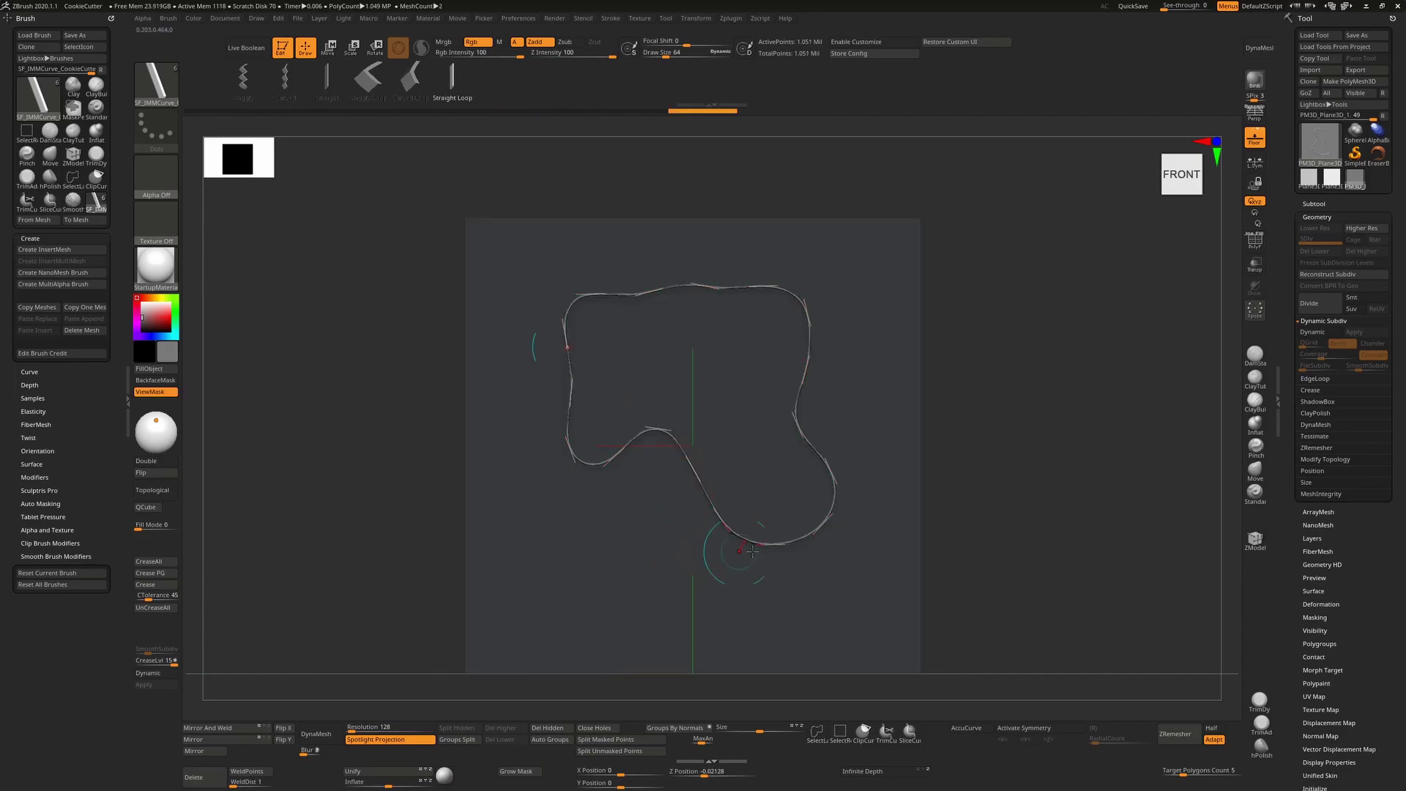
{"action": "key", "text": "ctrl+z"}
{"action": "key", "text": "ctrl+z"}
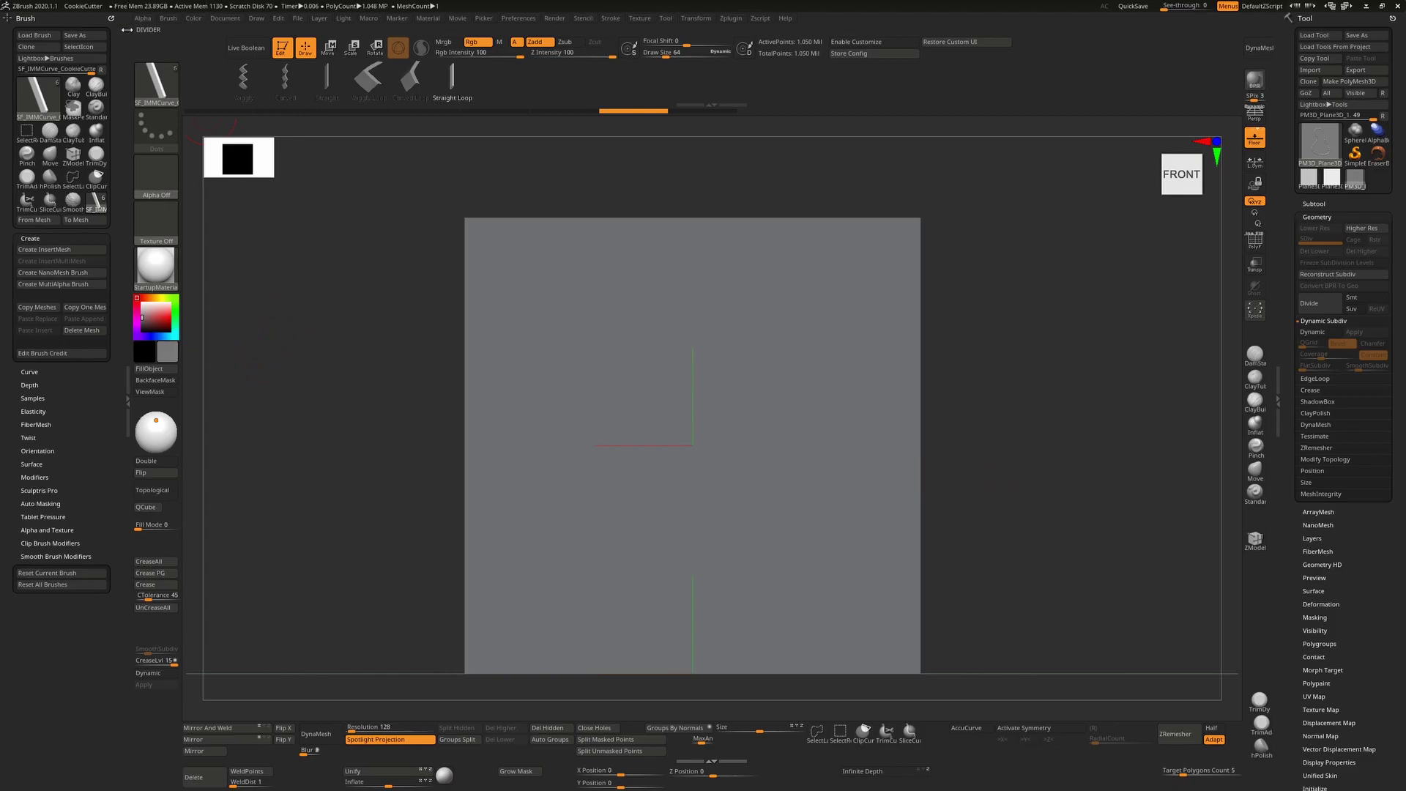
{"action": "left_click", "coordinate": [142, 19]}
Step: Import the animal silhouettes .jpg from the CookieCutter folder through Alpha > Import
{"action": "left_click", "coordinate": [165, 38]}
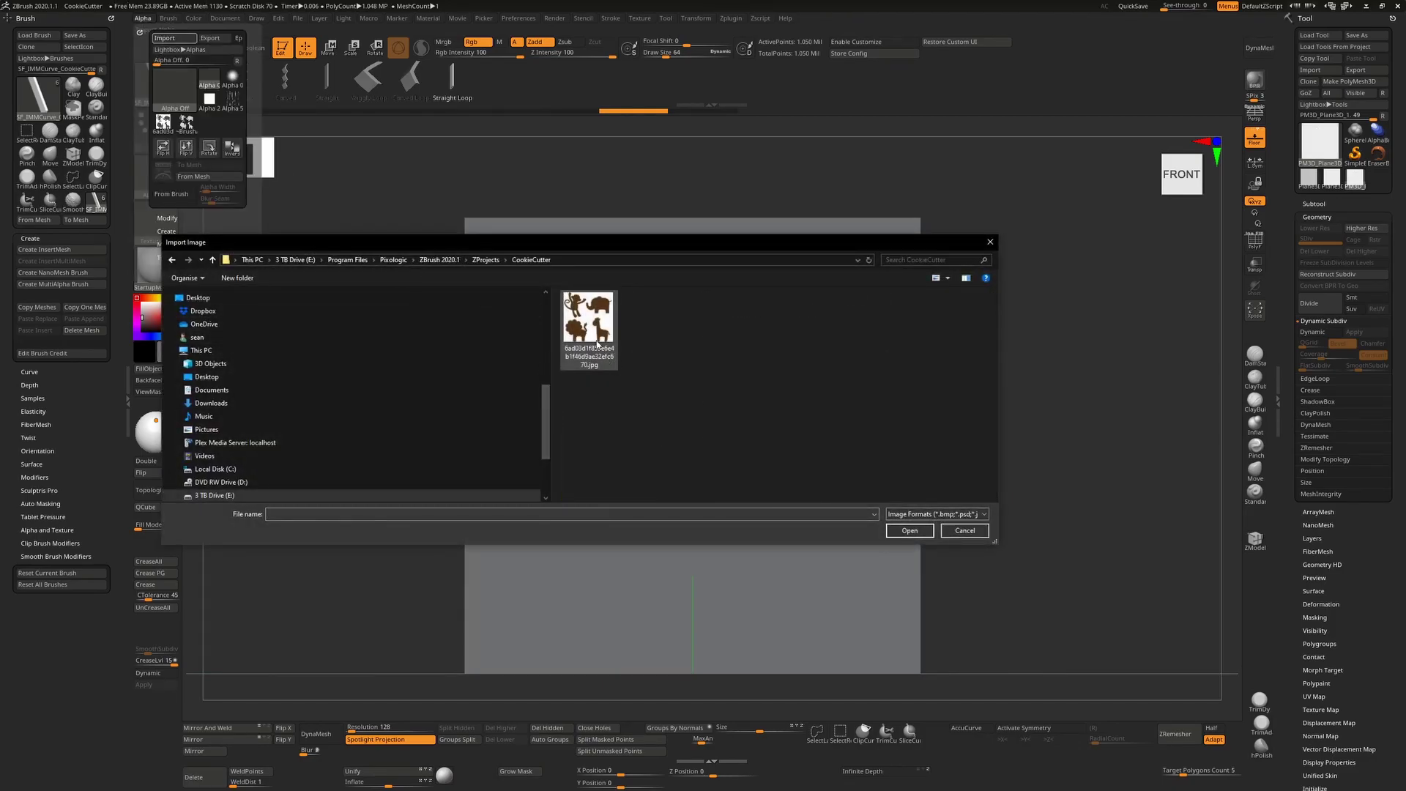
{"action": "left_click", "coordinate": [598, 344]}
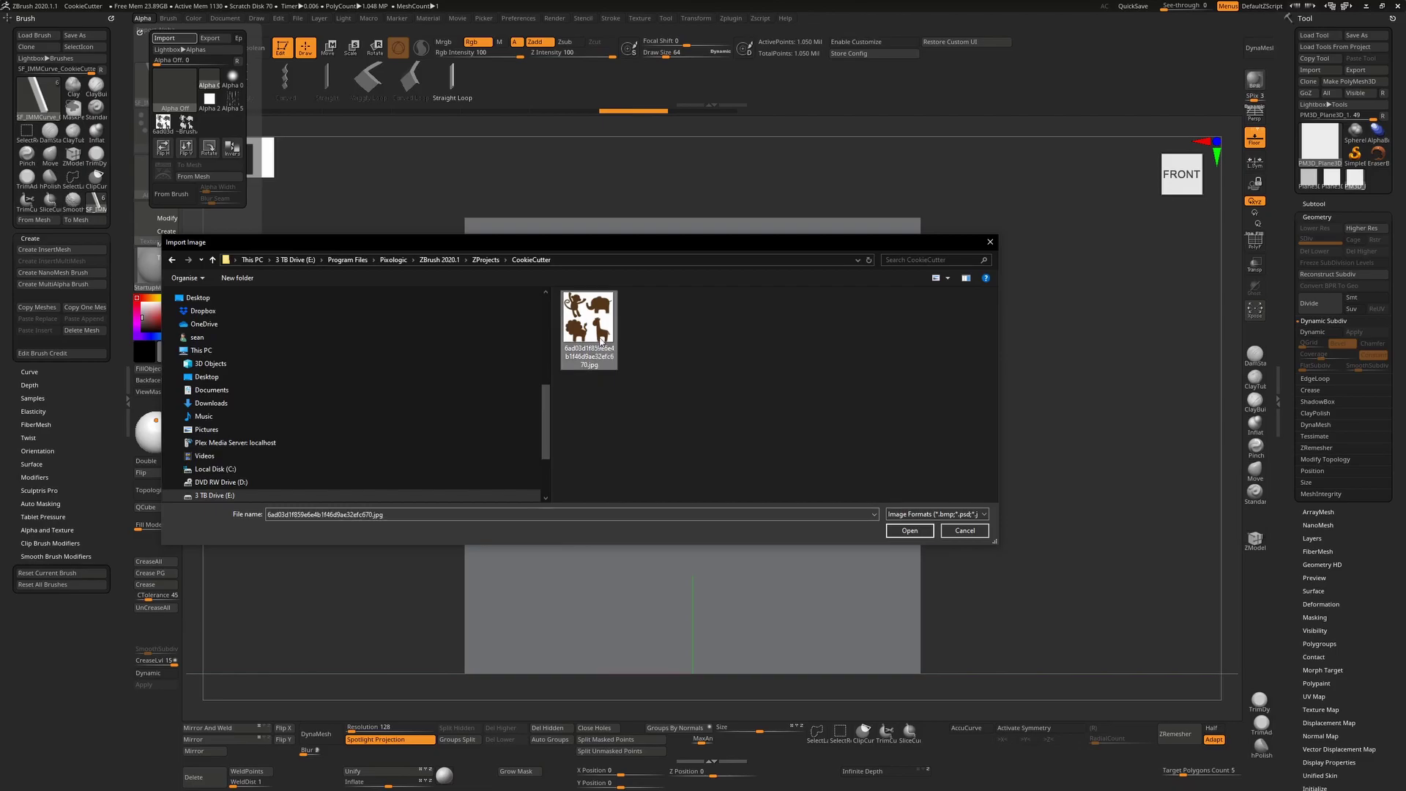
{"action": "left_click", "coordinate": [908, 531]}
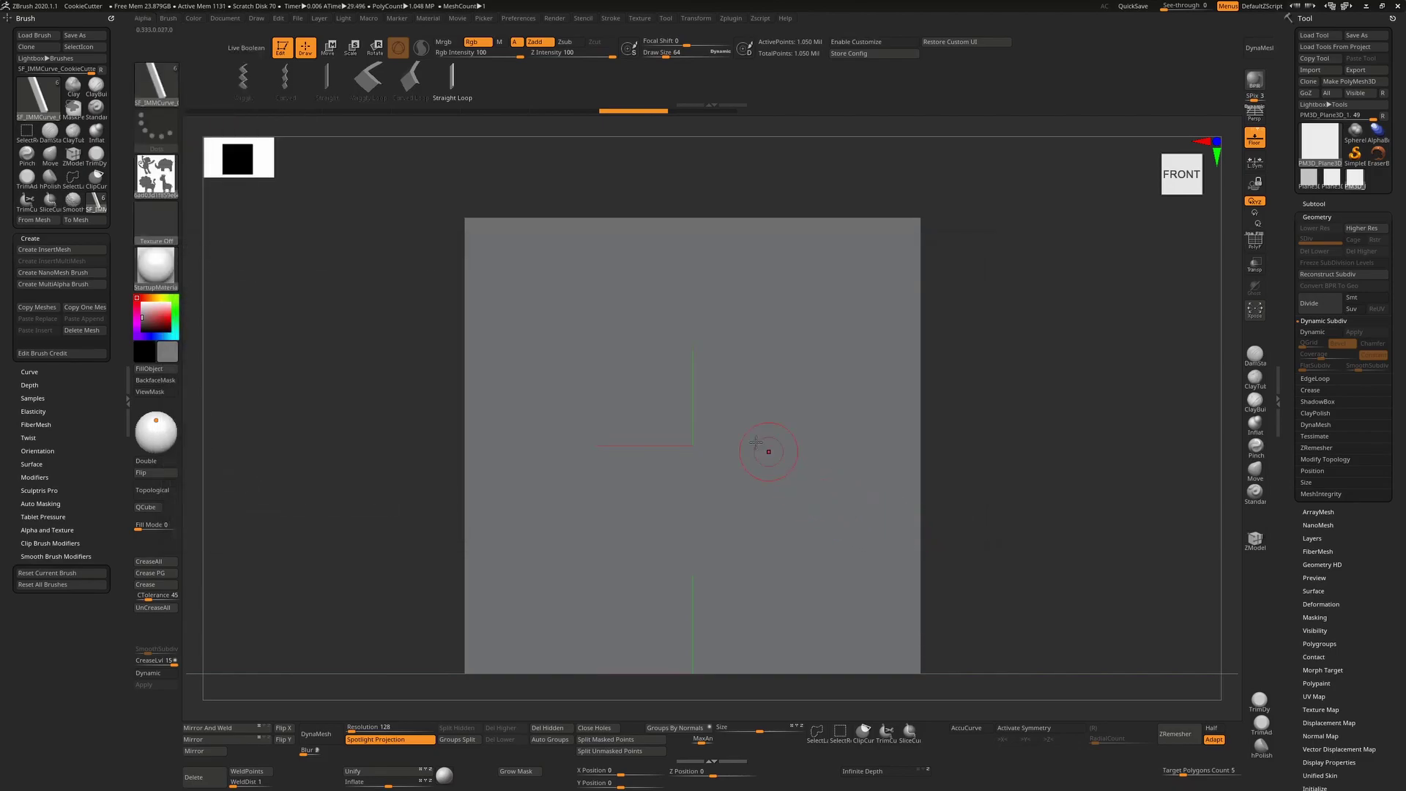
Step: Turn the alpha off, test a rectangular mask on the plane, and clear it
{"action": "mouse_move", "coordinate": [159, 192]}
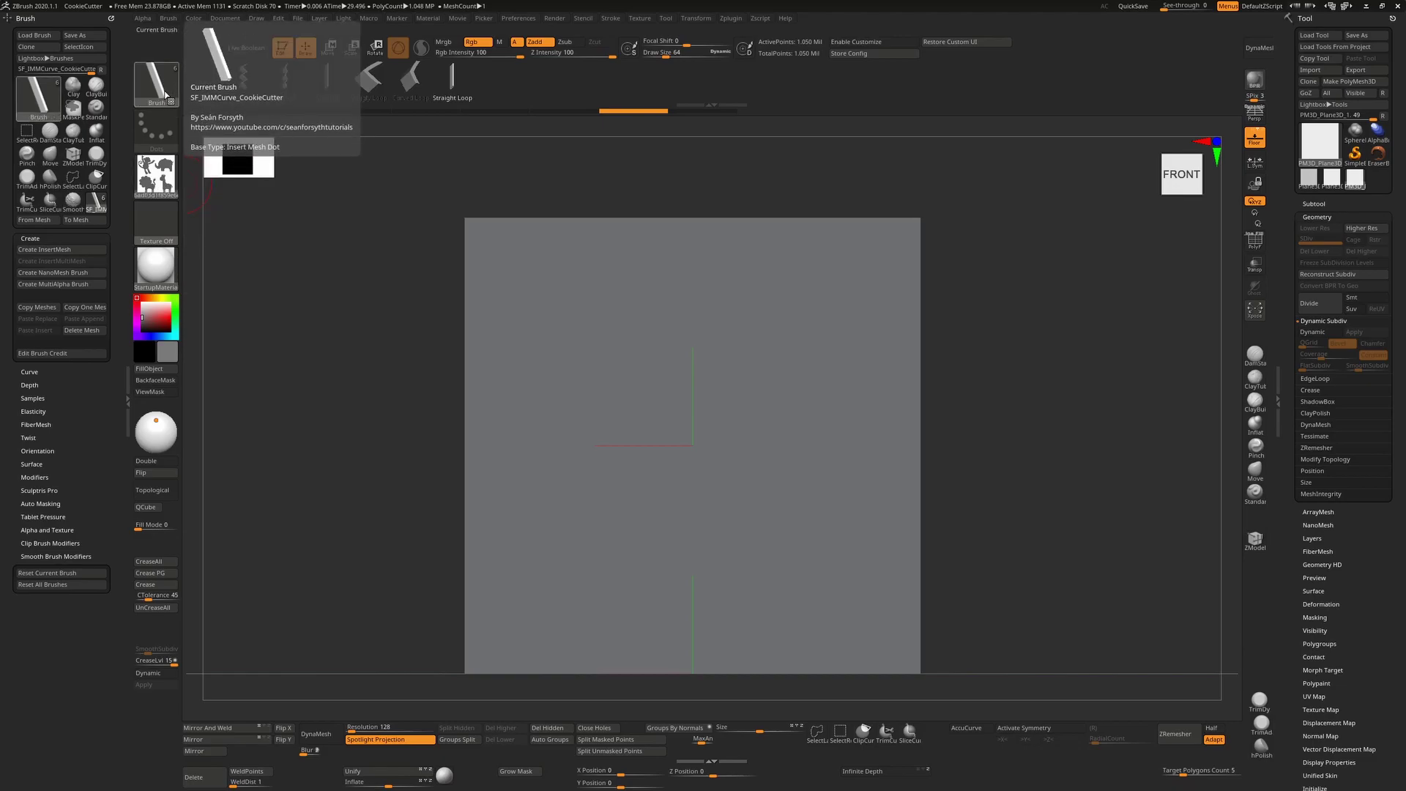
{"action": "left_click", "coordinate": [156, 189]}
{"action": "left_click", "coordinate": [216, 189]}
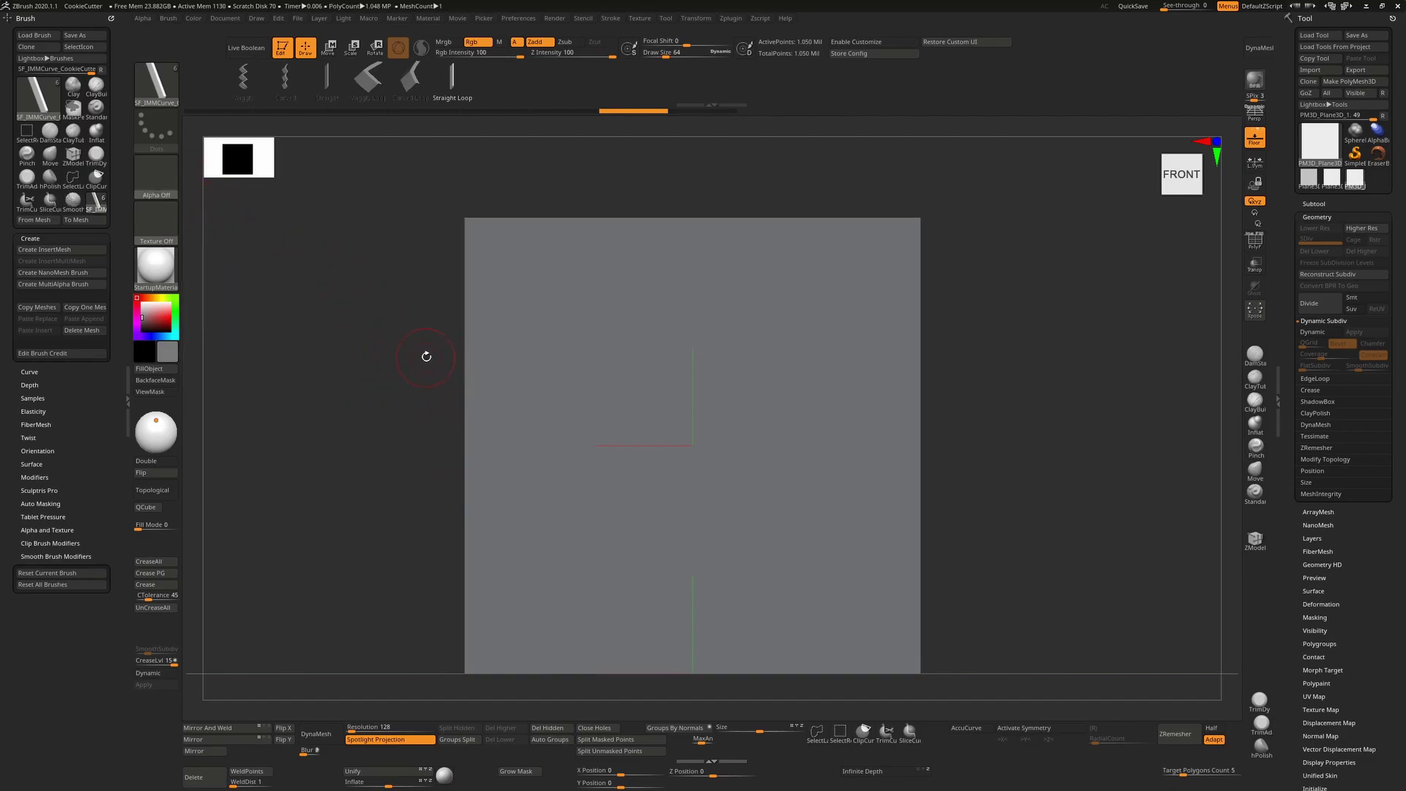
{"action": "mouse_move", "coordinate": [414, 315]}
{"action": "left_mouse_down", "text": "ctrl"}
{"action": "mouse_move", "coordinate": [498, 335]}
{"action": "mouse_move", "coordinate": [684, 490]}
{"action": "mouse_move", "coordinate": [778, 546]}
{"action": "left_mouse_up", "text": "ctrl"}
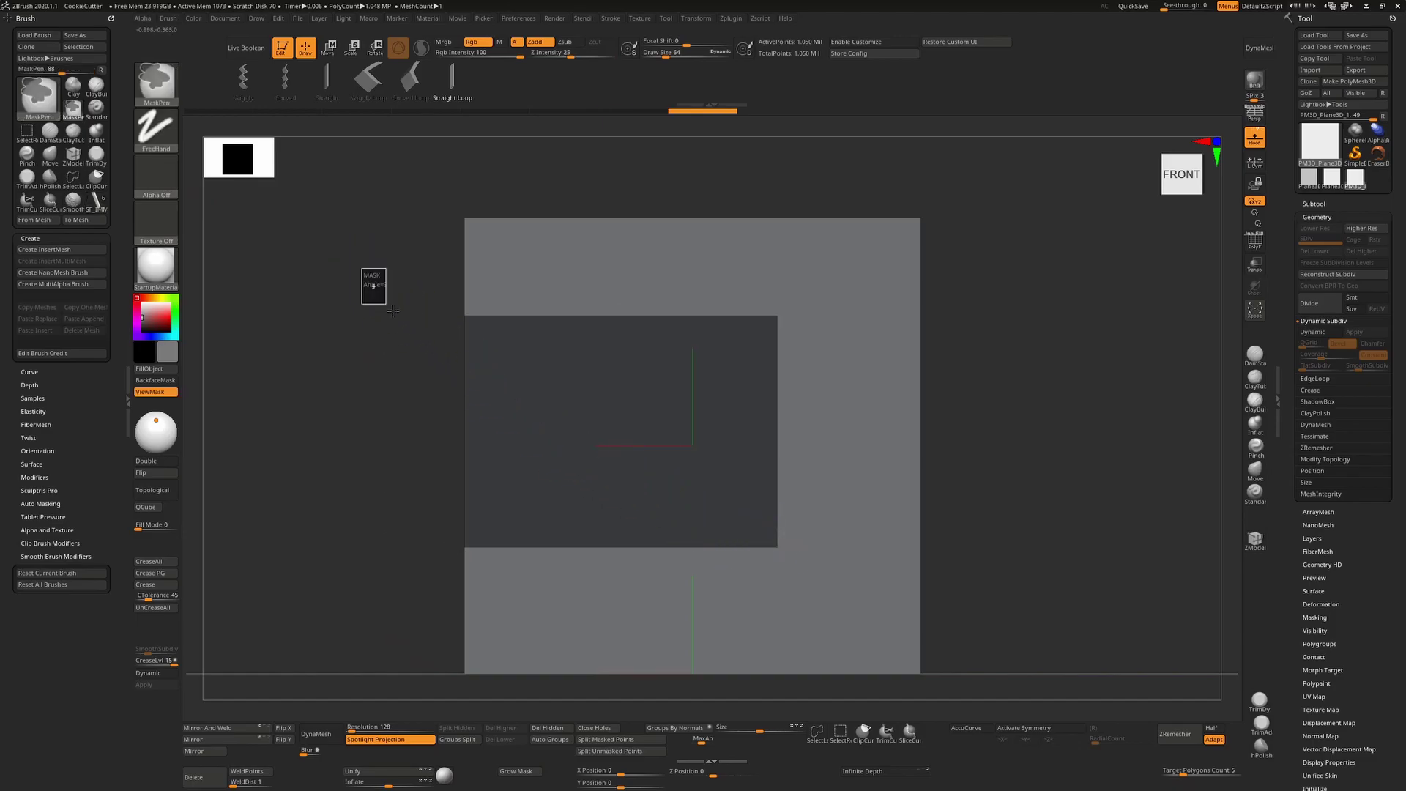
{"action": "left_click", "coordinate": [377, 290], "text": "ctrl"}
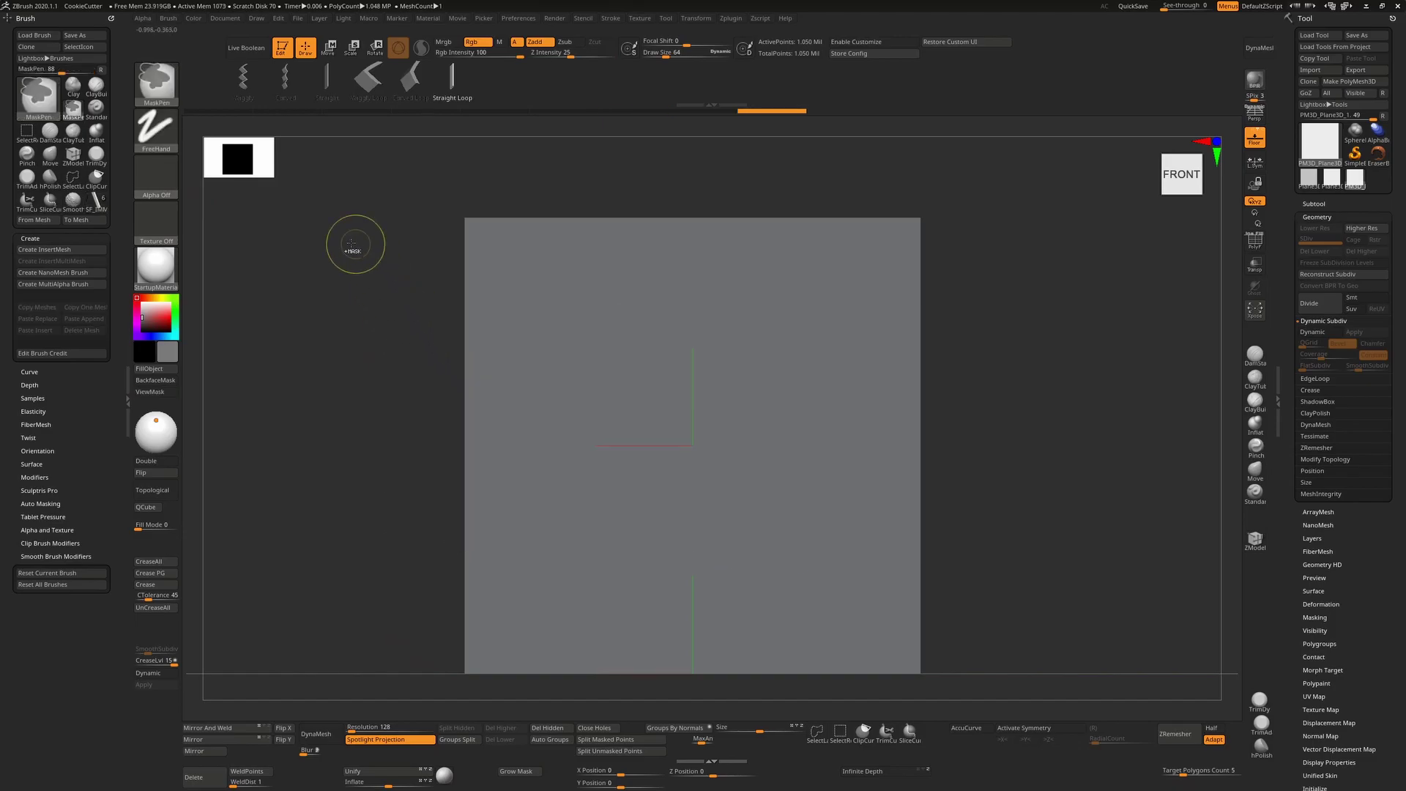
Step: Select the imported animal image as the alpha, stamp a test mask, and undo it
{"action": "left_click", "coordinate": [161, 181]}
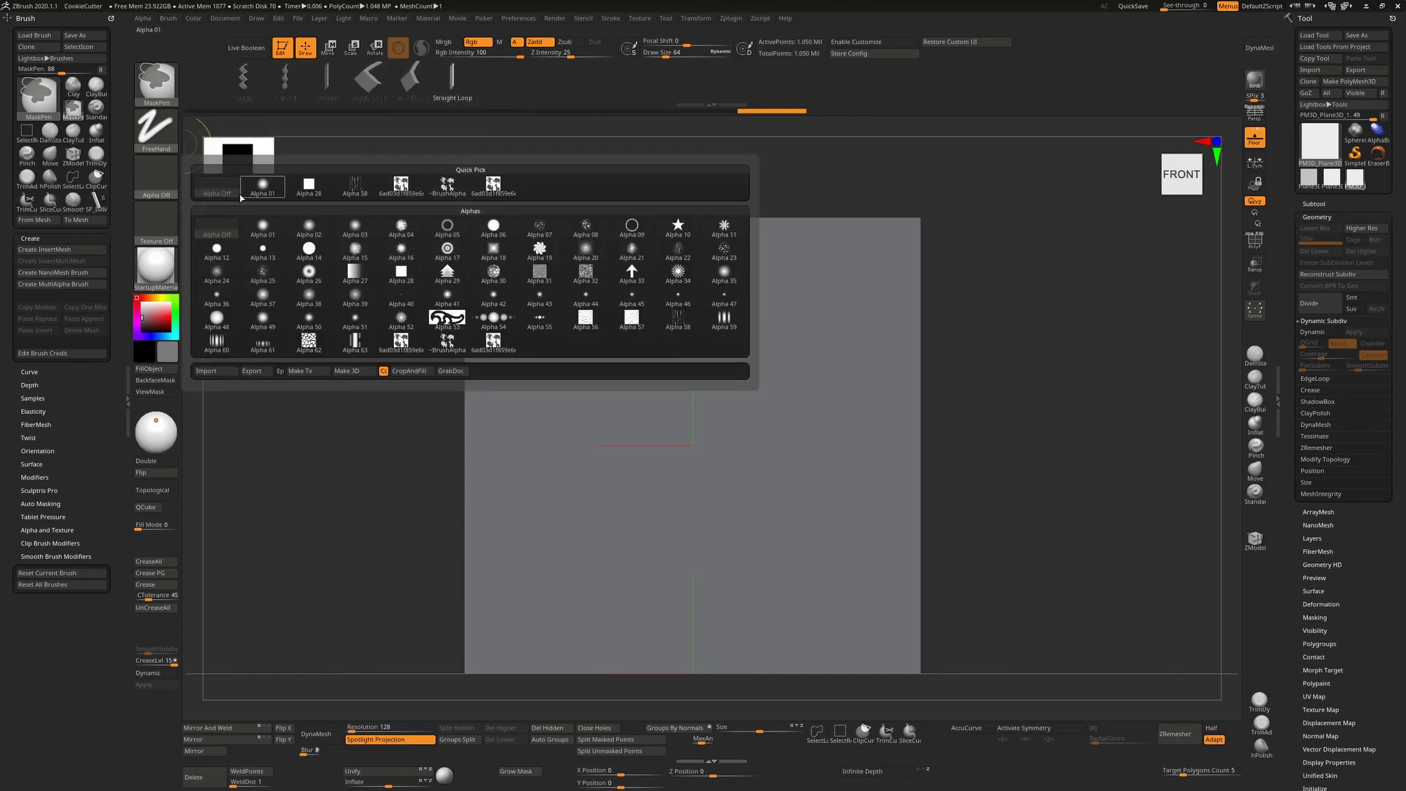
{"action": "left_click", "coordinate": [493, 185]}
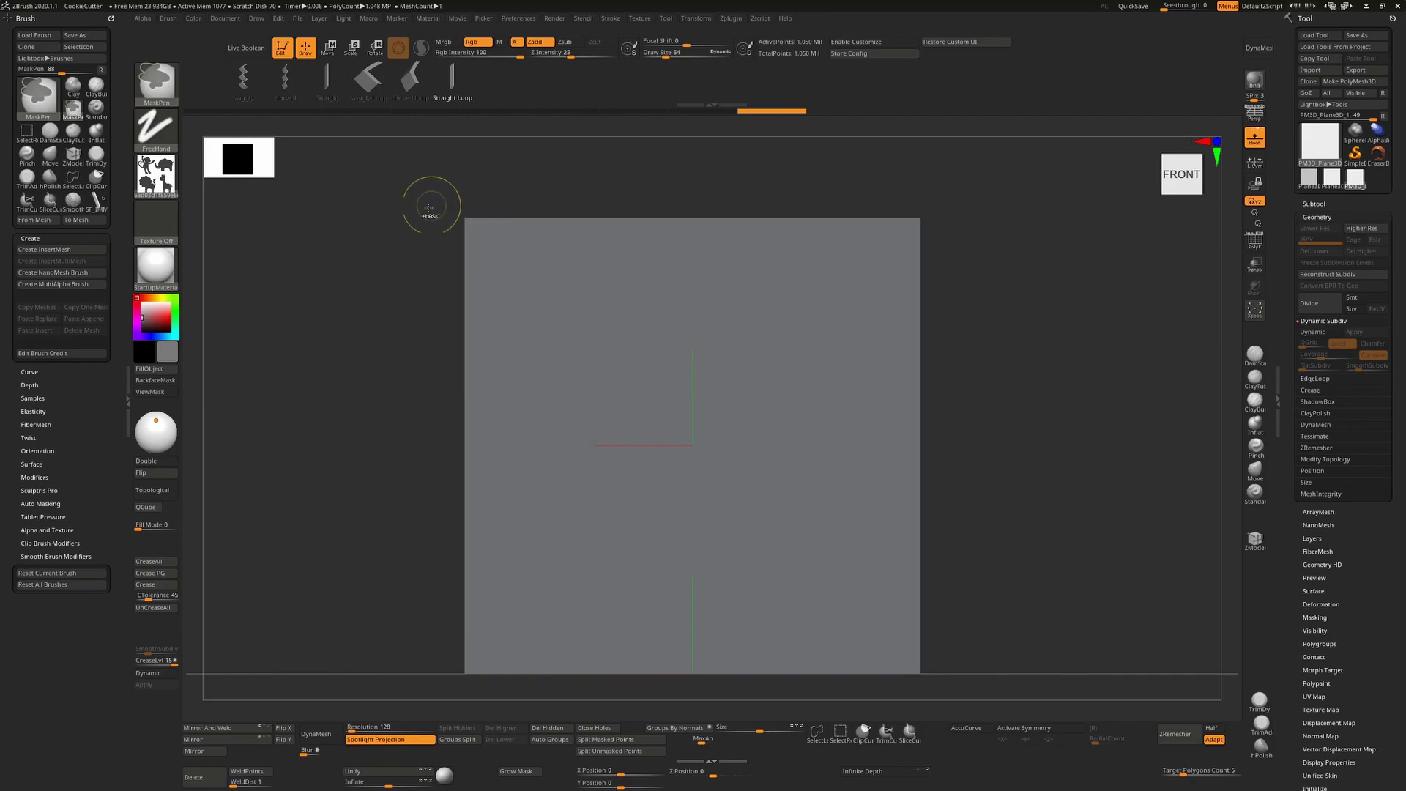
{"action": "left_click_drag", "start_coordinate": [416, 287], "coordinate": [828, 619], "text": "ctrl"}
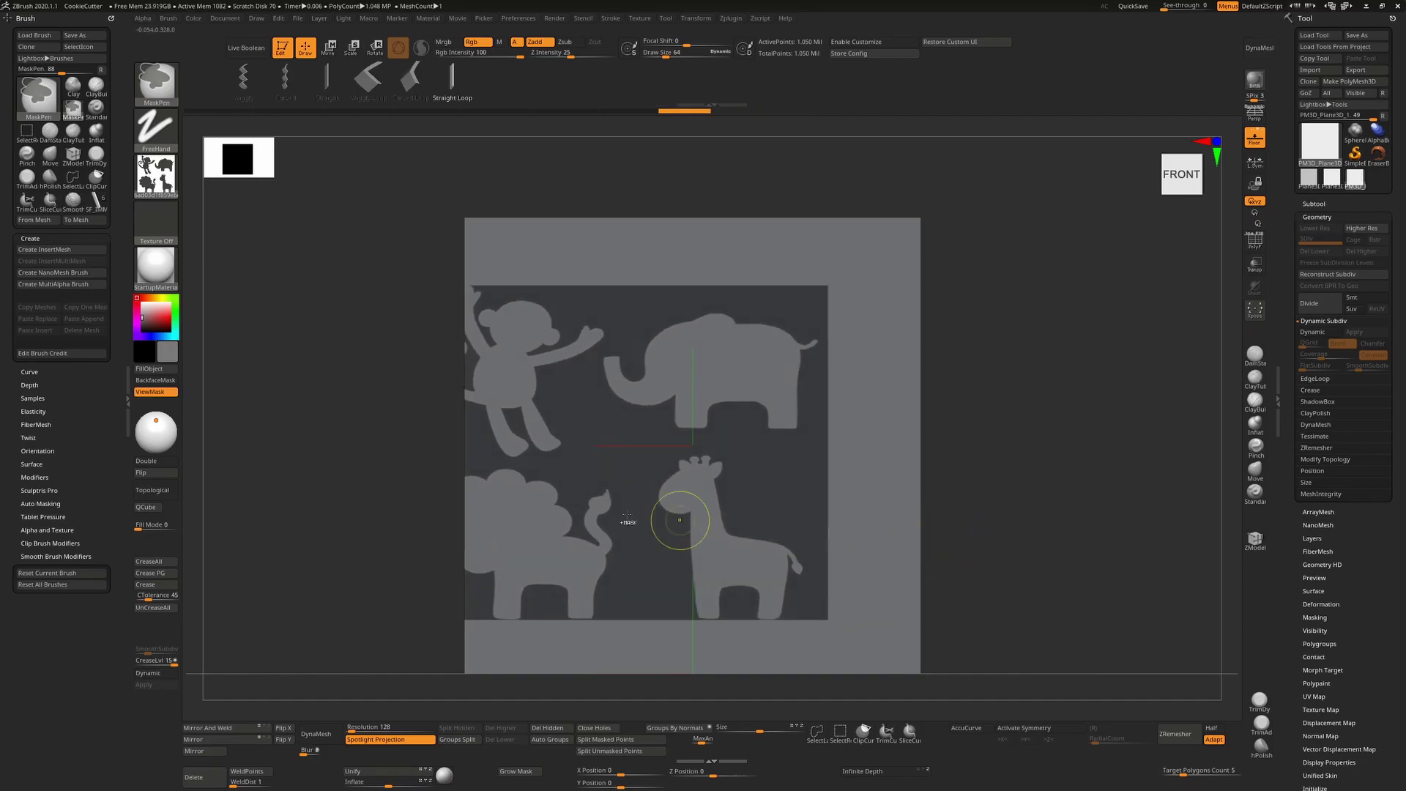
{"action": "key", "text": "ctrl+h"}
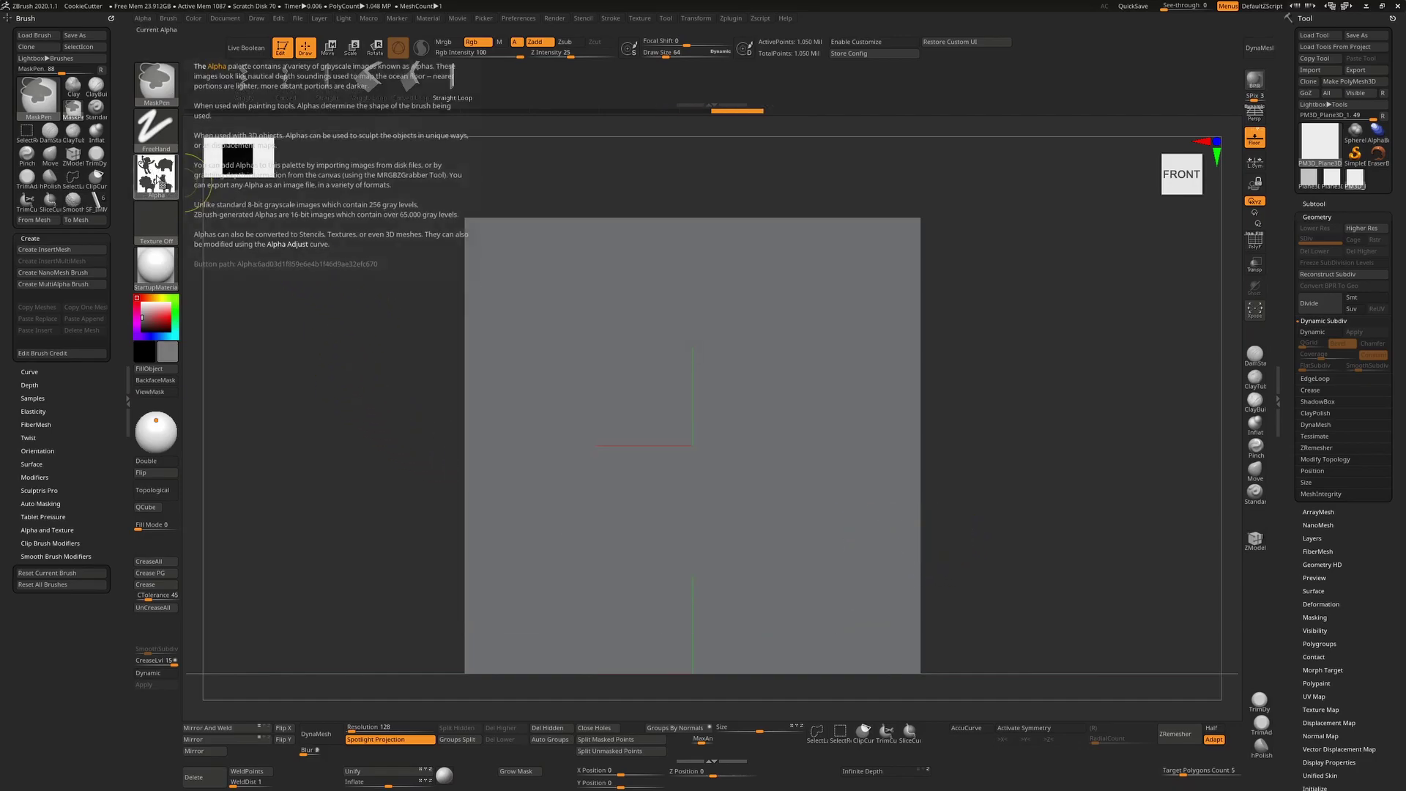
Step: Invert the animal alpha, stamp two test masks with it, then undo them
{"action": "left_click", "coordinate": [144, 19]}
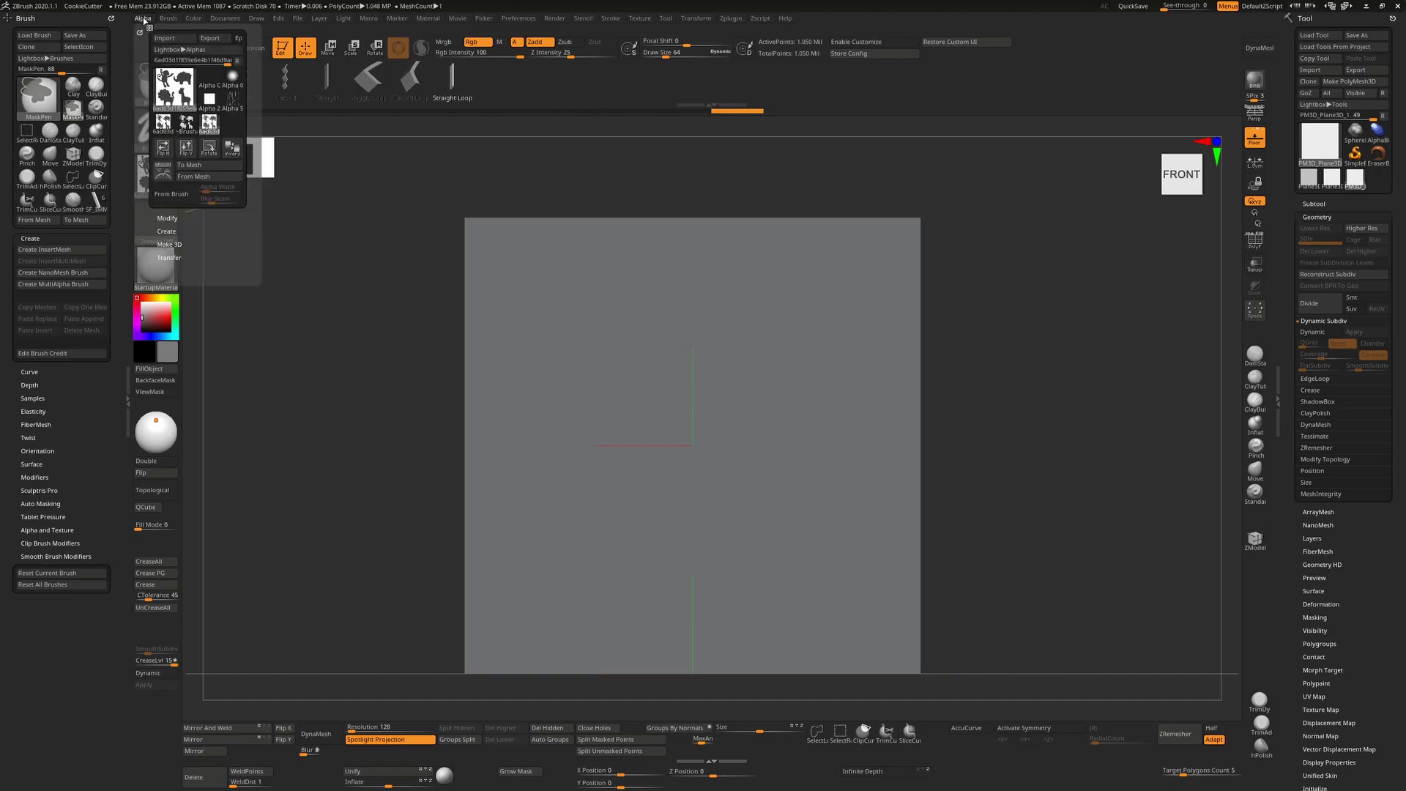
{"action": "left_click", "coordinate": [232, 151]}
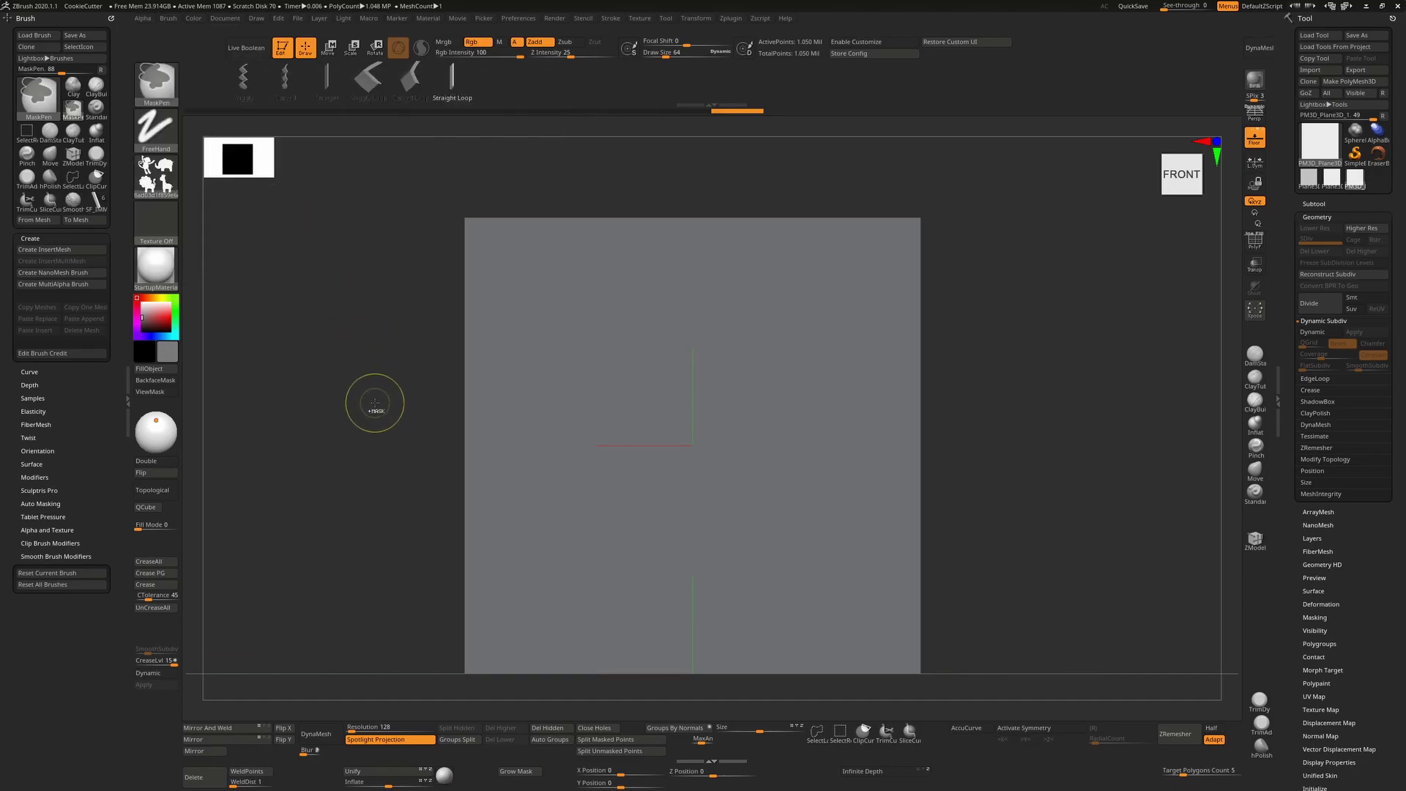
{"action": "left_click_drag", "start_coordinate": [373, 301], "coordinate": [836, 628]}
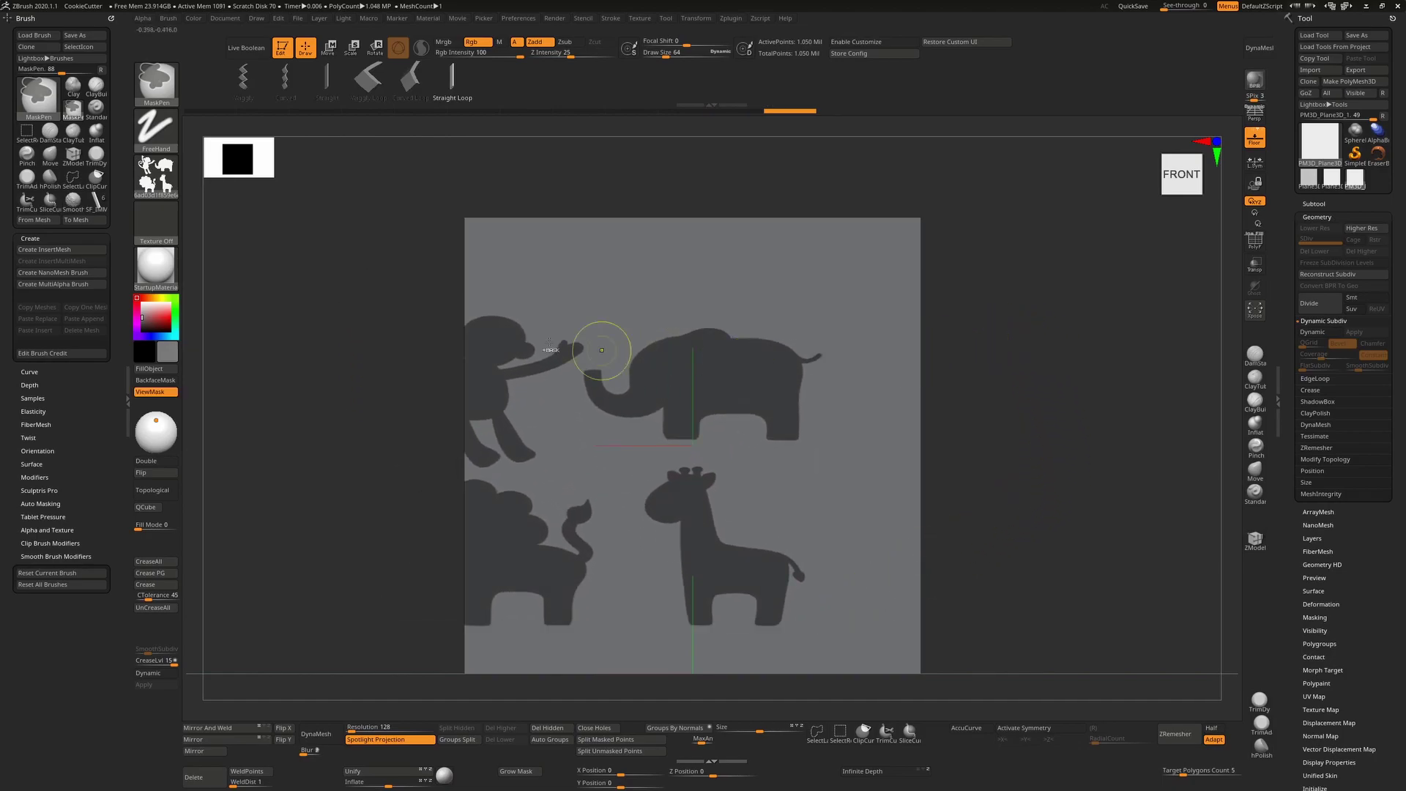
{"action": "left_click_drag", "start_coordinate": [410, 247], "coordinate": [746, 392]}
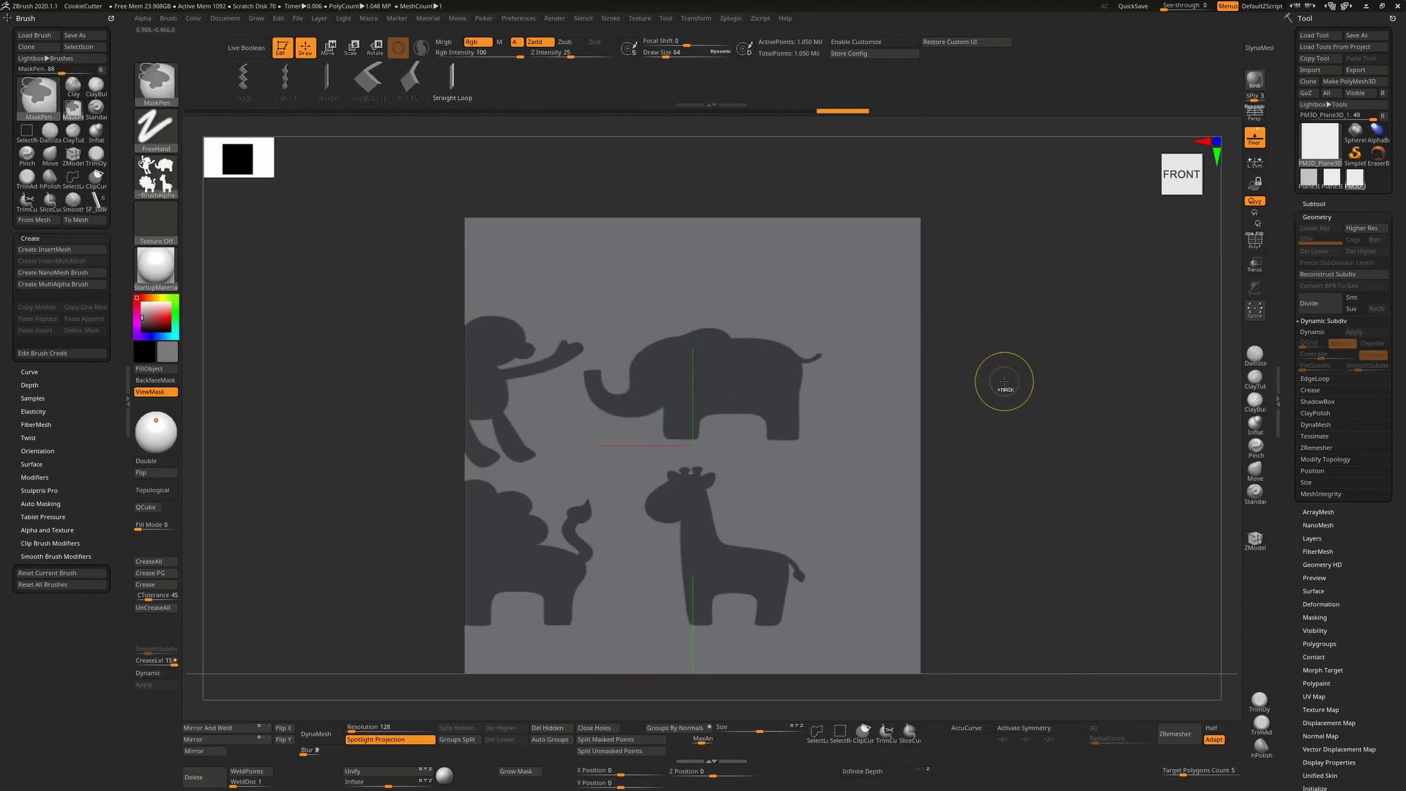
{"action": "key", "text": "ctrl+z"}
{"action": "key", "text": "ctrl+z"}
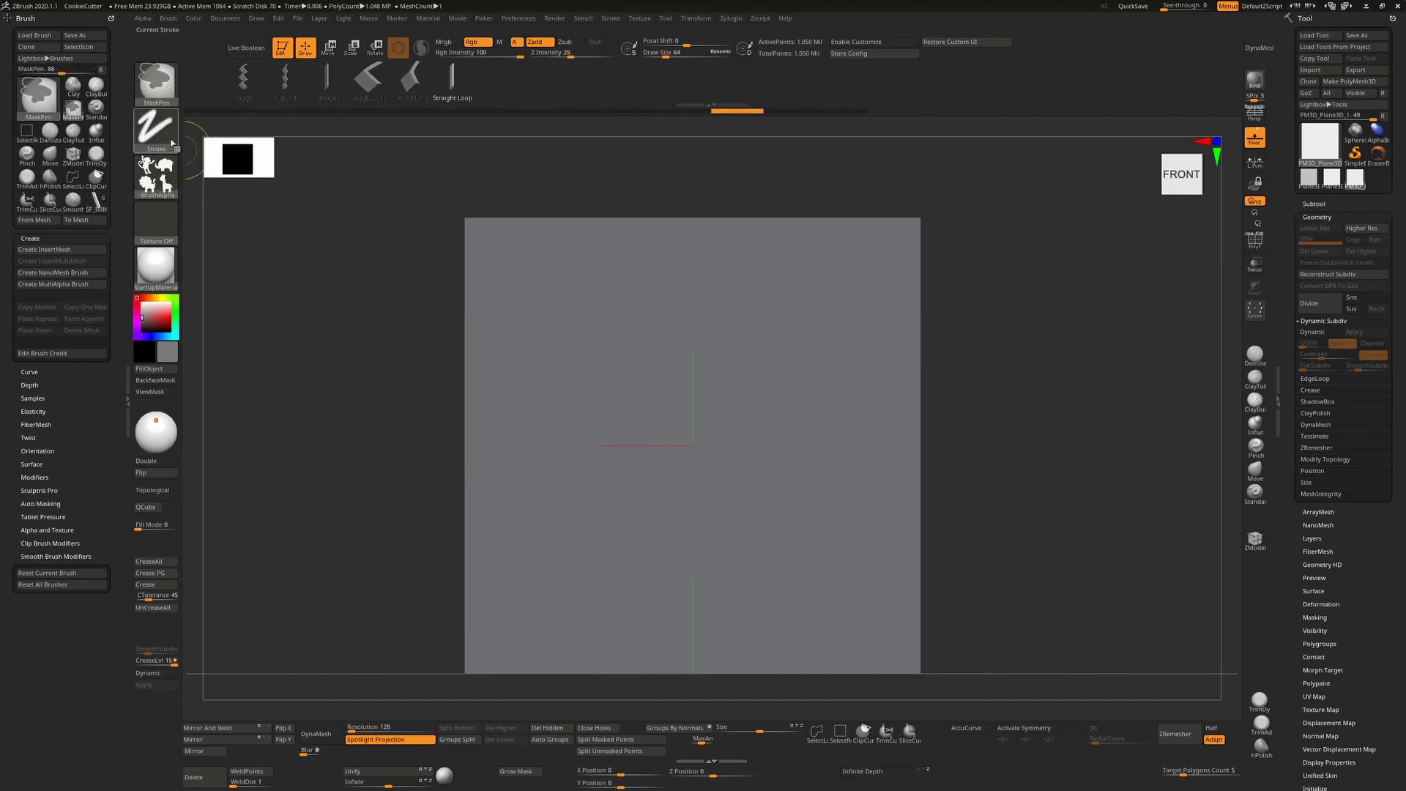
Step: Switch the stroke to DragRect and stamp the animal mask from the plane's corner
{"action": "left_click", "coordinate": [173, 142]}
{"action": "left_click", "coordinate": [491, 143]}
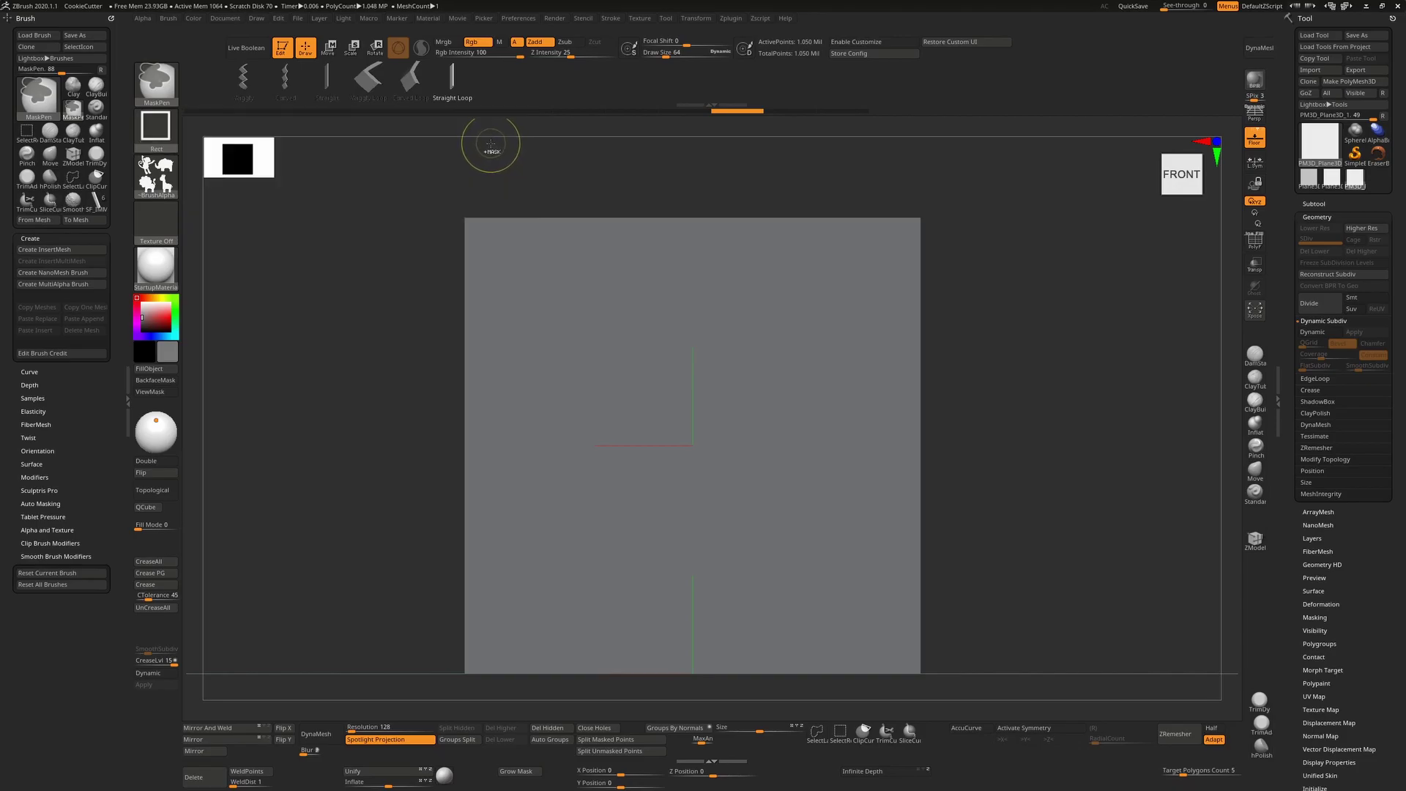
{"action": "mouse_move", "coordinate": [439, 273]}
{"action": "left_mouse_down"}
{"action": "mouse_move", "coordinate": [568, 339]}
{"action": "mouse_move", "coordinate": [778, 529]}
{"action": "mouse_move", "coordinate": [791, 590]}
{"action": "mouse_move", "coordinate": [805, 579]}
{"action": "left_mouse_up"}
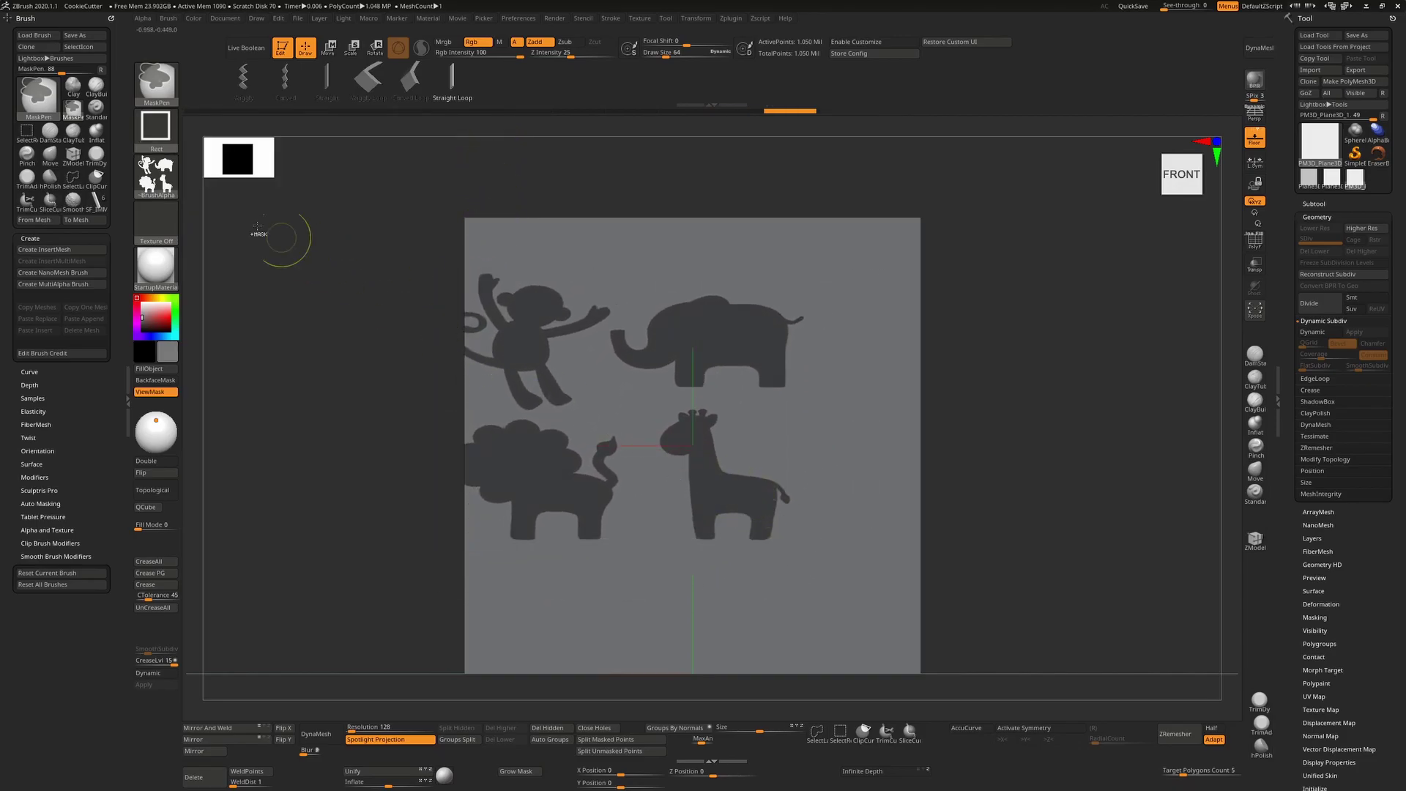
Step: Enable Square in the Stroke palette, then re-stamp the four-animal mask across the plane
{"action": "left_click", "coordinate": [165, 127]}
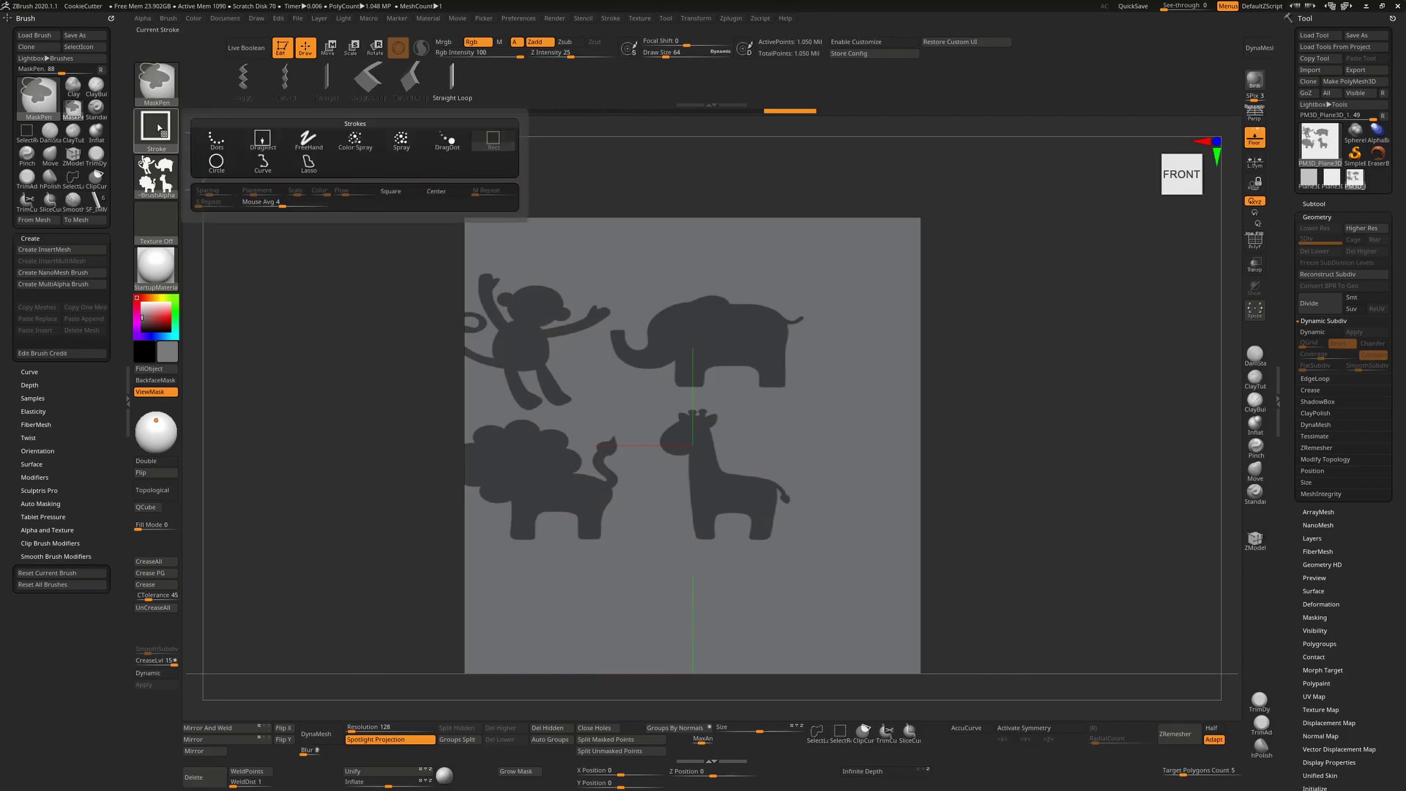
{"action": "left_click", "coordinate": [406, 194], "text": "ctrl"}
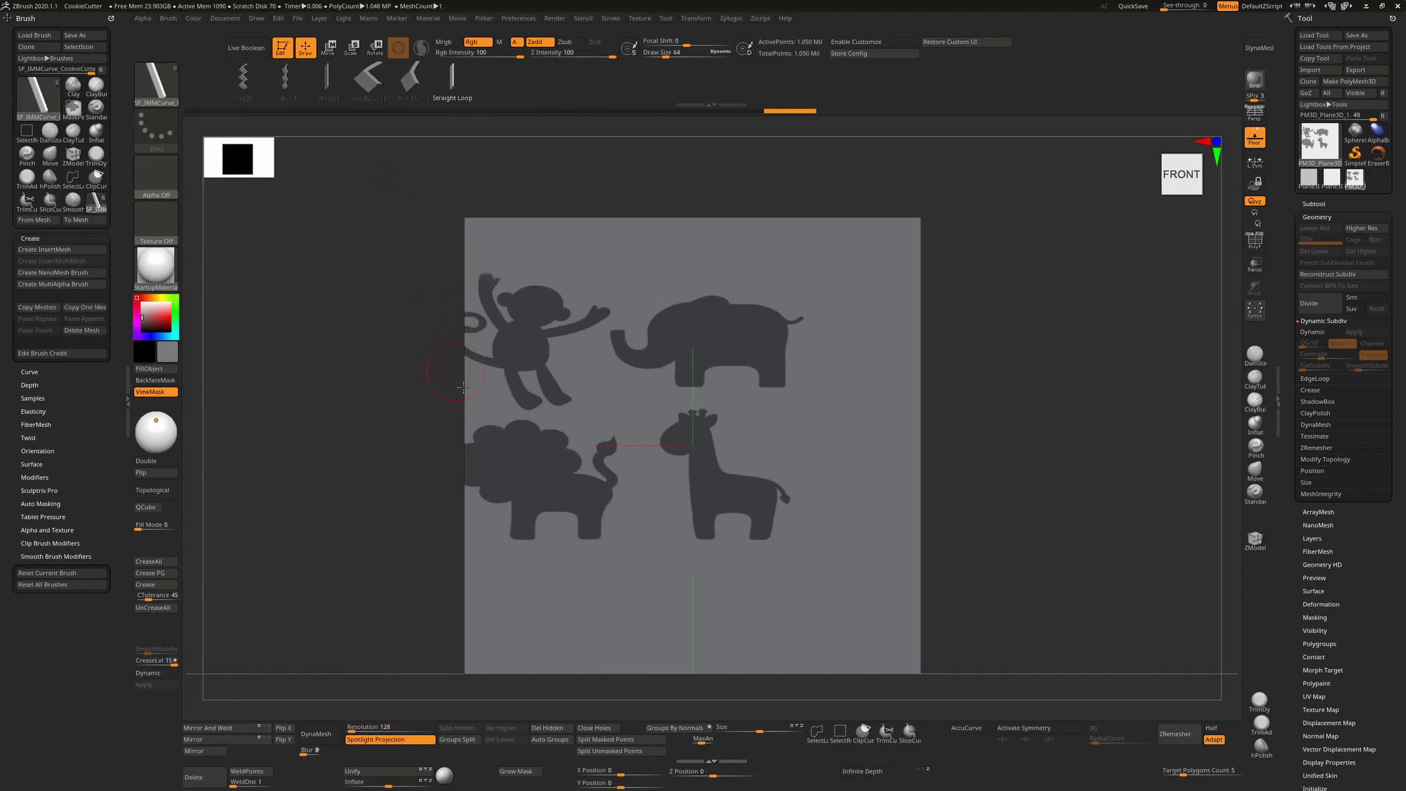
{"action": "key", "text": "ctrl+z"}
{"action": "mouse_move", "coordinate": [392, 278]}
{"action": "left_mouse_down", "text": "ctrl"}
{"action": "mouse_move", "coordinate": [656, 480]}
{"action": "mouse_move", "coordinate": [655, 453]}
{"action": "mouse_move", "coordinate": [678, 472]}
{"action": "mouse_move", "coordinate": [585, 407]}
{"action": "mouse_move", "coordinate": [739, 568]}
{"action": "mouse_move", "coordinate": [589, 396]}
{"action": "mouse_move", "coordinate": [670, 505]}
{"action": "mouse_move", "coordinate": [728, 534]}
{"action": "mouse_move", "coordinate": [627, 408]}
{"action": "mouse_move", "coordinate": [725, 458]}
{"action": "mouse_move", "coordinate": [662, 395]}
{"action": "mouse_move", "coordinate": [741, 474]}
{"action": "mouse_move", "coordinate": [857, 470]}
{"action": "mouse_move", "coordinate": [903, 498]}
{"action": "mouse_move", "coordinate": [955, 502]}
{"action": "mouse_move", "coordinate": [935, 508]}
{"action": "mouse_move", "coordinate": [952, 518]}
{"action": "mouse_move", "coordinate": [939, 510]}
{"action": "mouse_move", "coordinate": [977, 506]}
{"action": "mouse_move", "coordinate": [979, 525]}
{"action": "mouse_move", "coordinate": [1004, 533]}
{"action": "left_mouse_up", "text": "ctrl"}
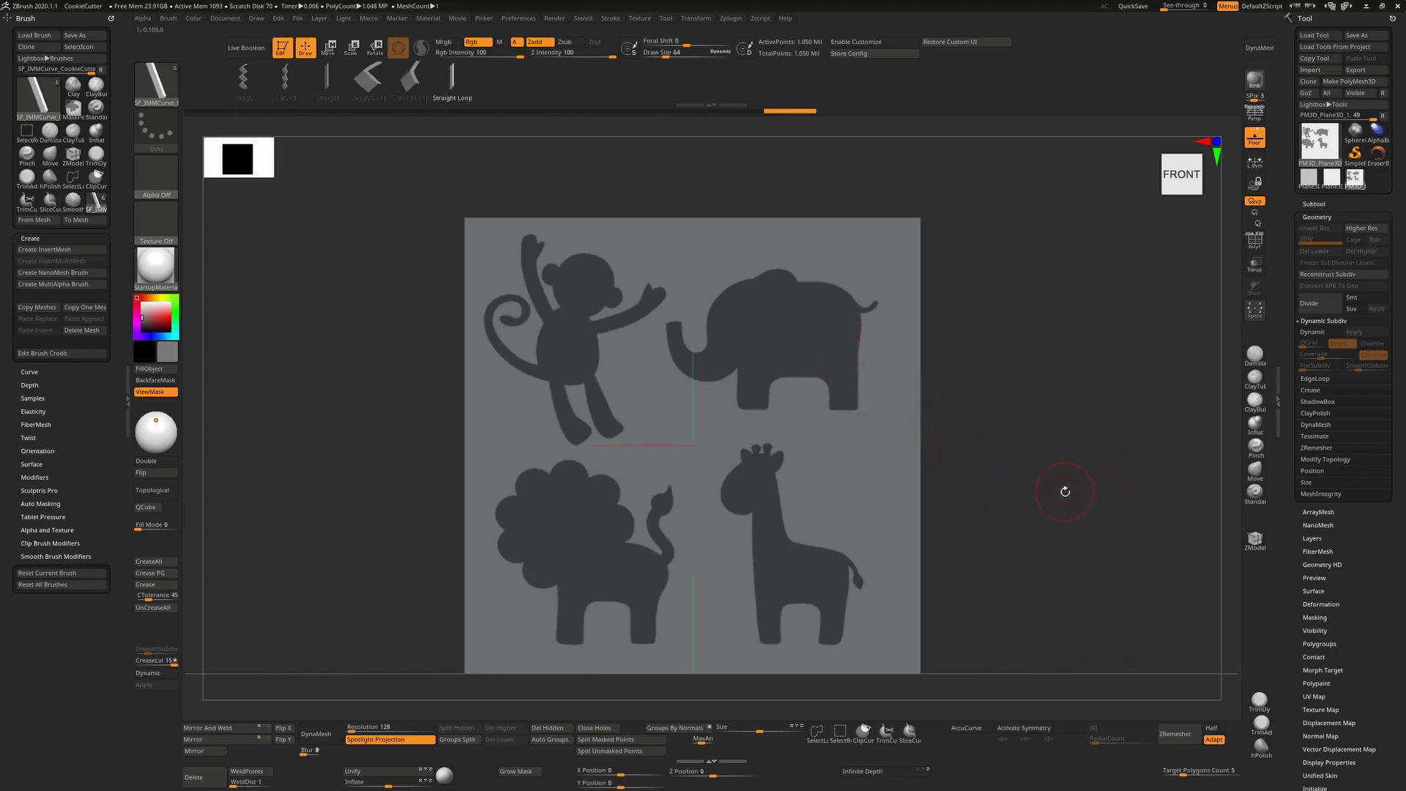
Step: Insert edge loops around the masked animal borders, about 1.06 million points, with wireframe shown
{"action": "left_click", "coordinate": [1315, 378]}
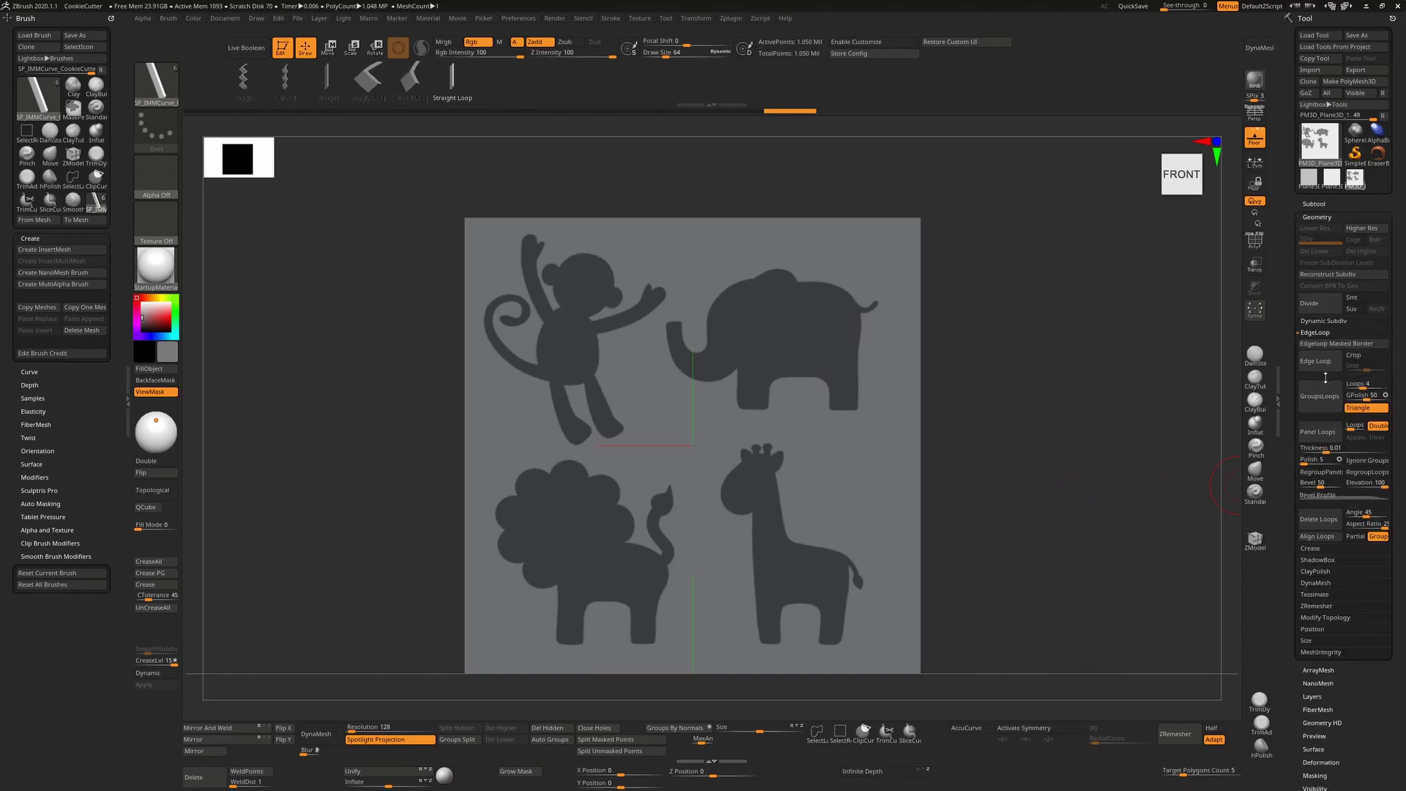
{"action": "left_click", "coordinate": [1347, 344]}
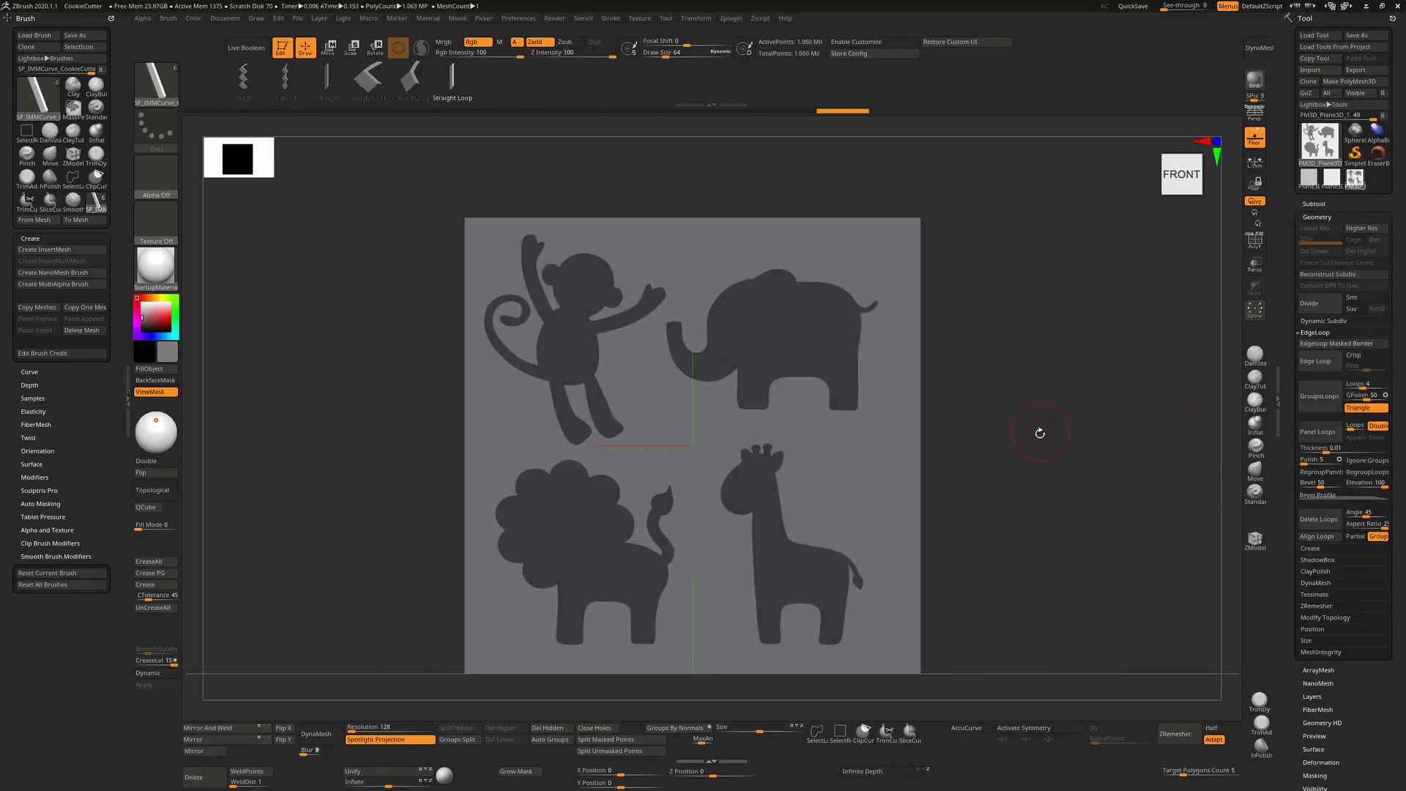
{"action": "key", "text": "shift"}
{"action": "key", "text": "shift+f"}
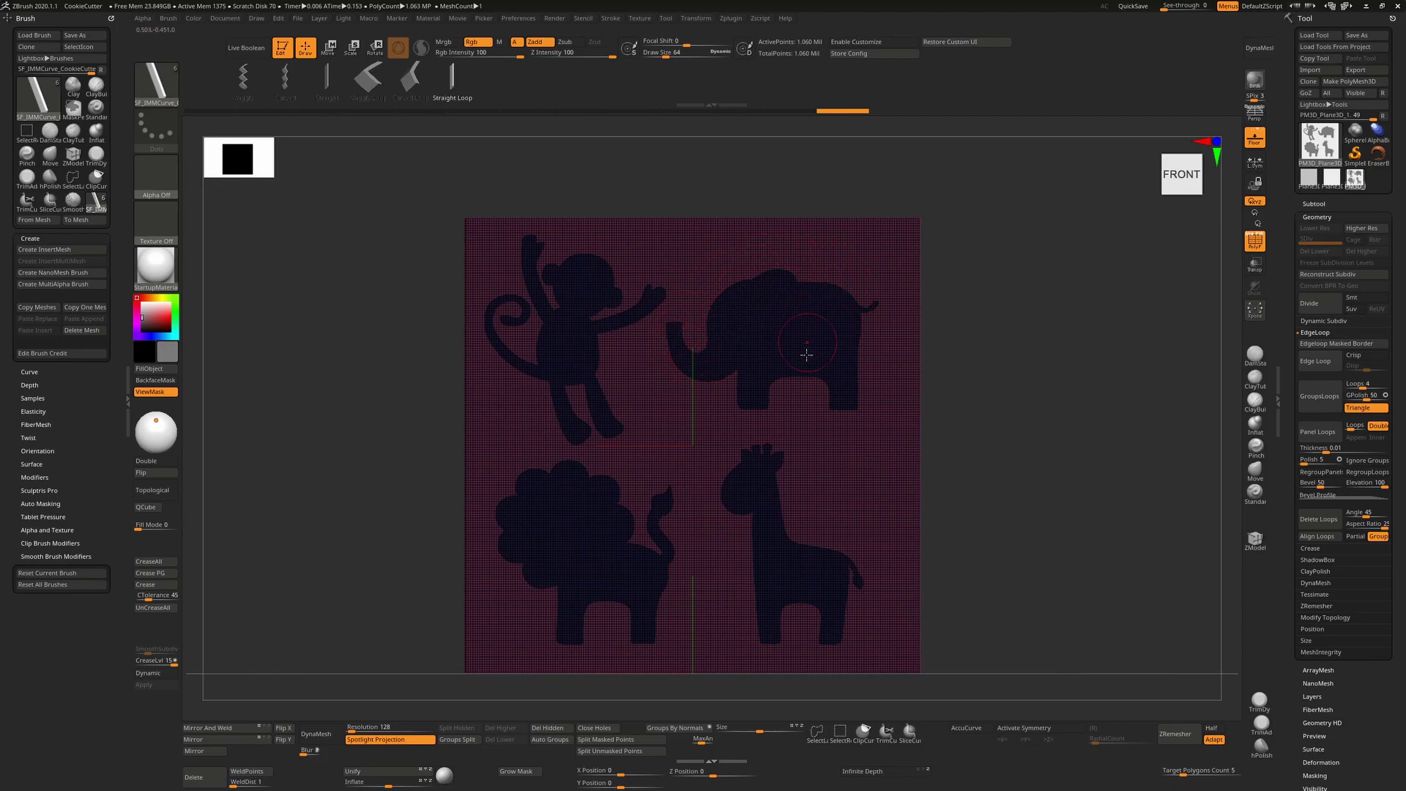
{"action": "key", "text": "ctrl+shift"}
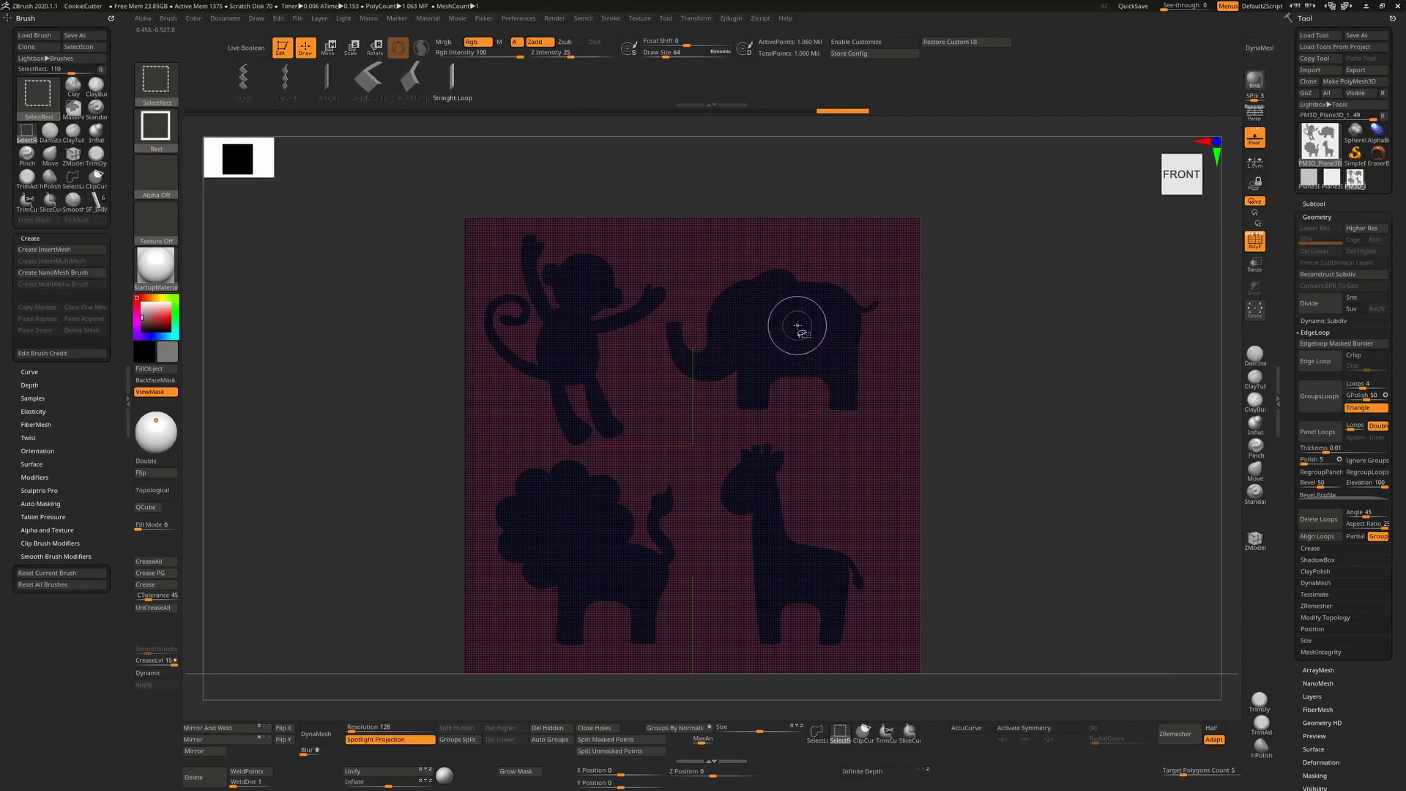
Step: Hide the pink background plane, Del Hidden it, and clear the mask, leaving 332,226 points
{"action": "left_click", "coordinate": [798, 322], "text": "ctrl+shift"}
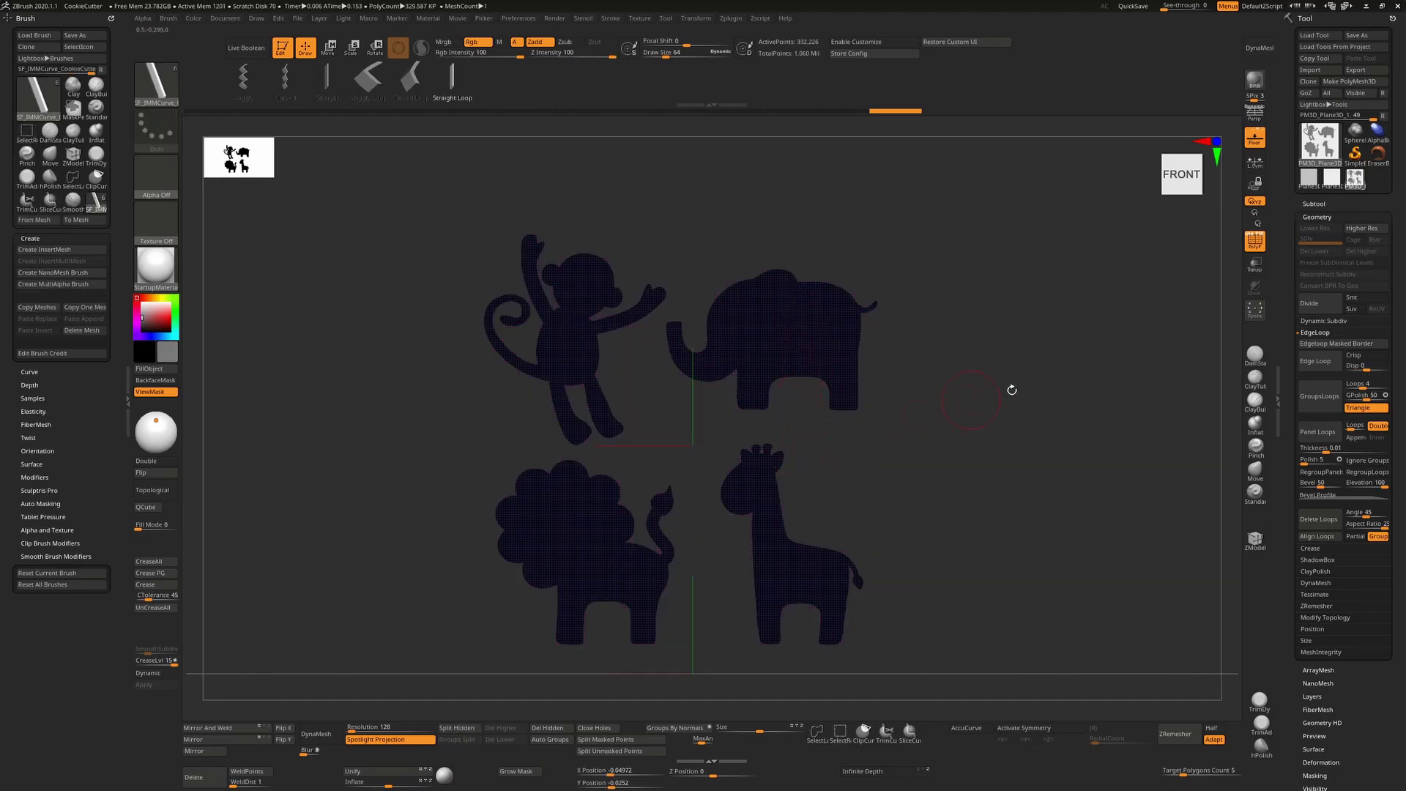
{"action": "left_click", "coordinate": [1327, 617]}
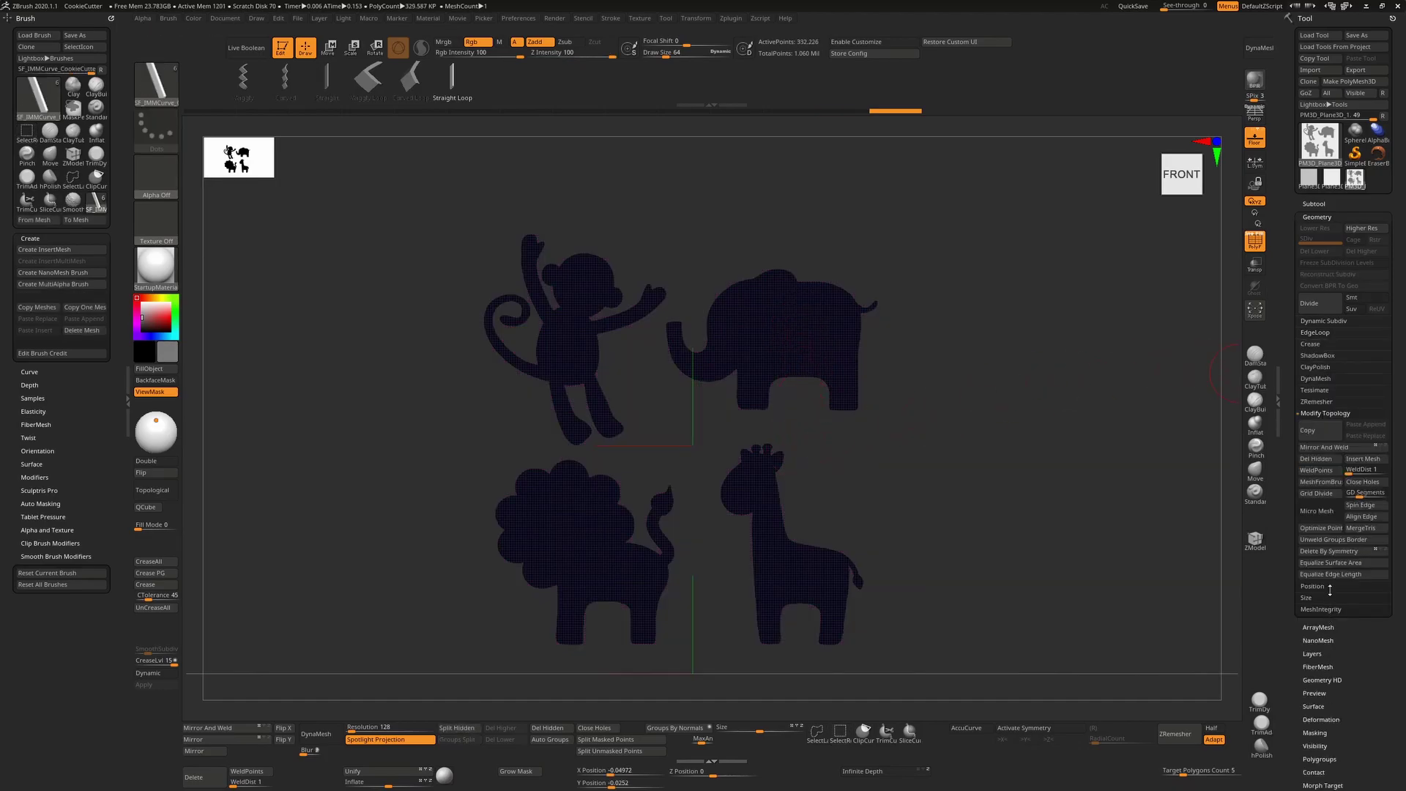
{"action": "left_click", "coordinate": [1325, 459]}
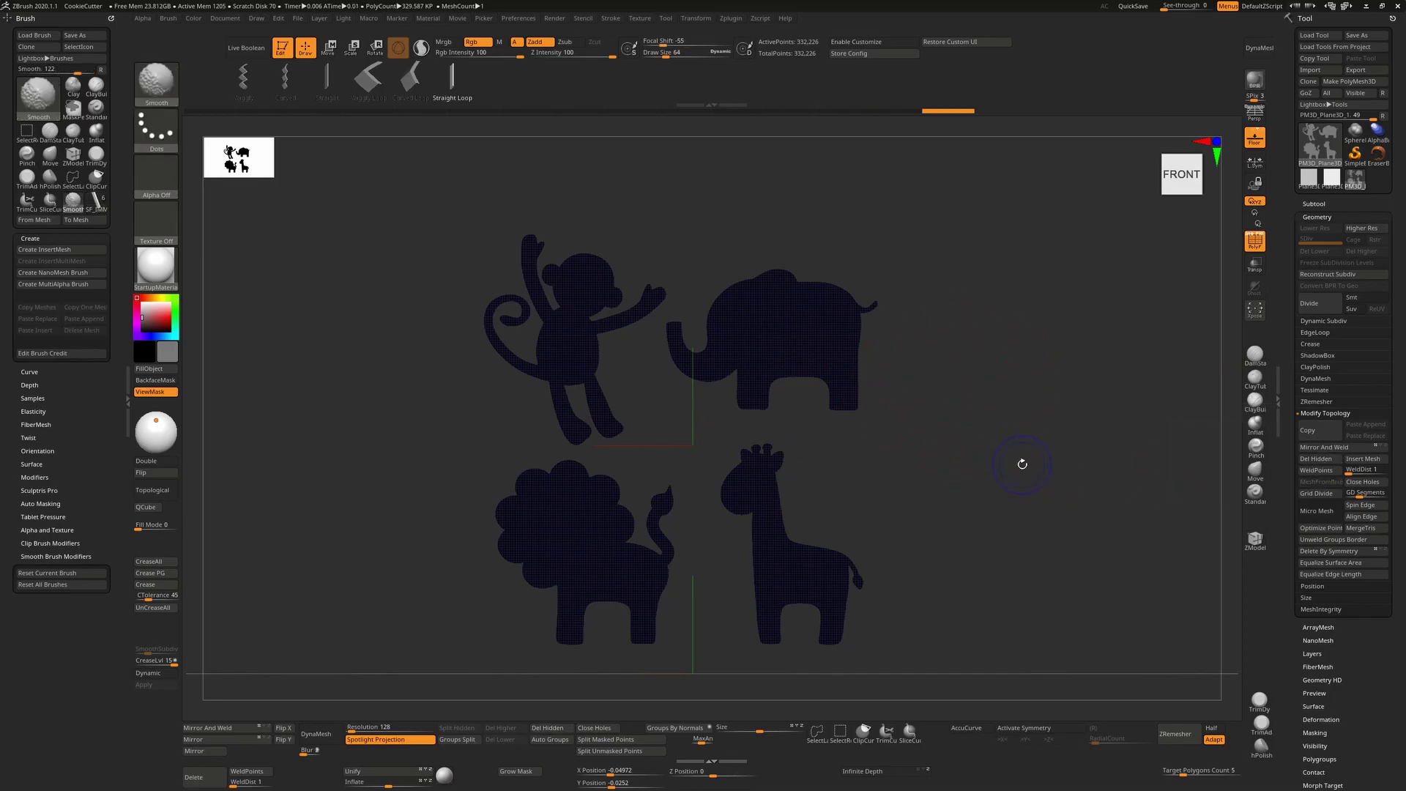
{"action": "left_click", "coordinate": [1020, 465], "text": "ctrl"}
{"action": "left_click_drag", "start_coordinate": [1050, 430], "coordinate": [1099, 477], "text": "ctrl"}
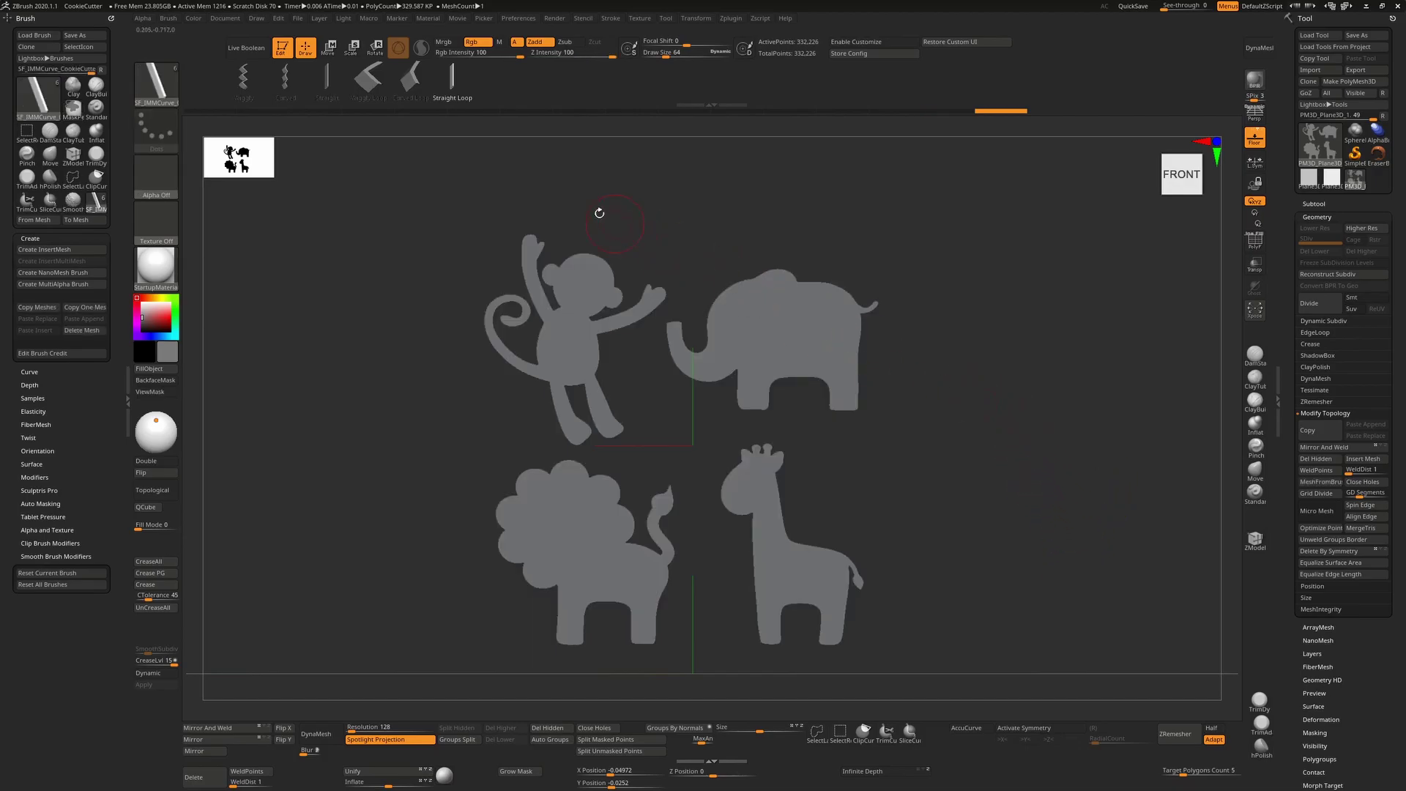
{"action": "left_click_drag", "start_coordinate": [975, 397], "coordinate": [958, 481]}
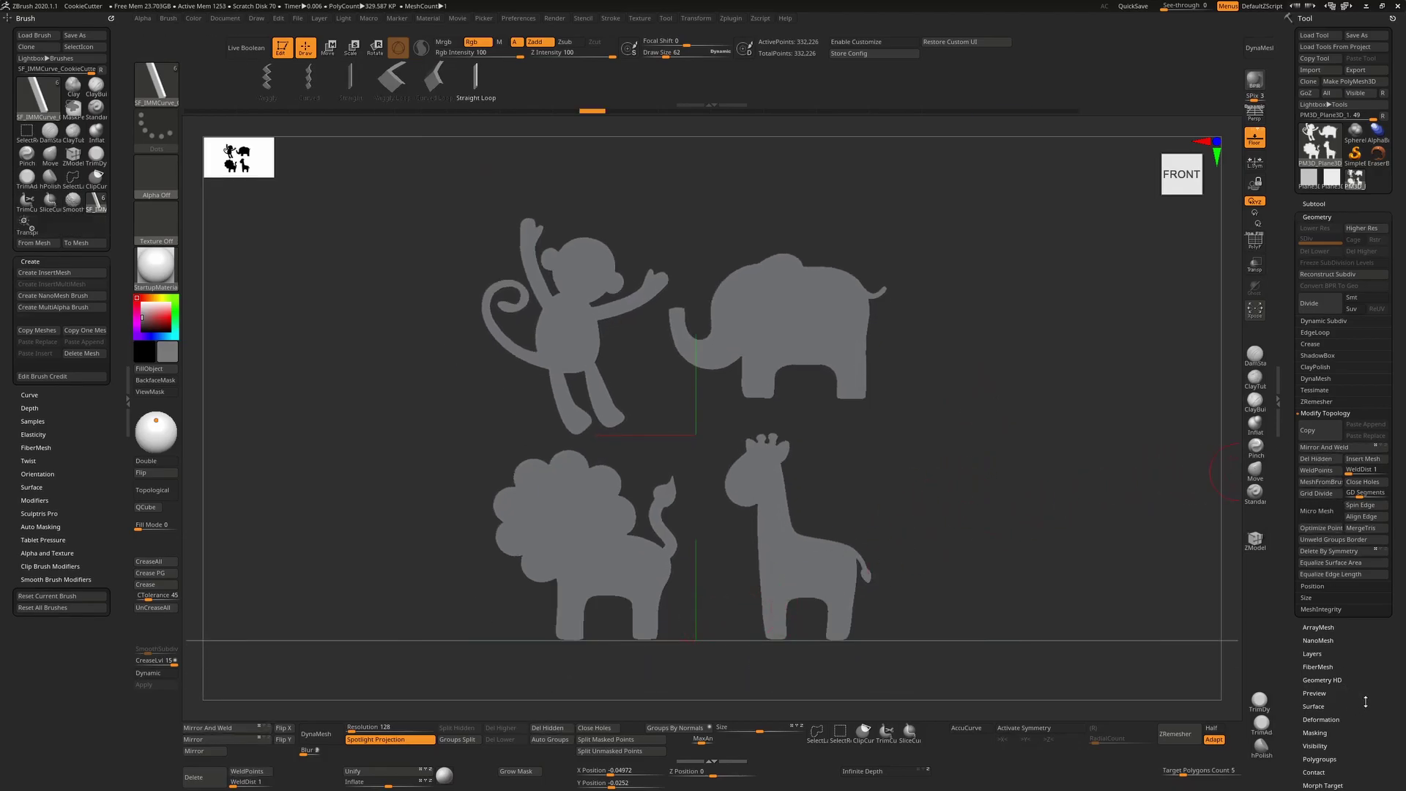
{"action": "scroll", "coordinate": [1338, 663], "scroll_direction": "down", "scroll_amount": 3}
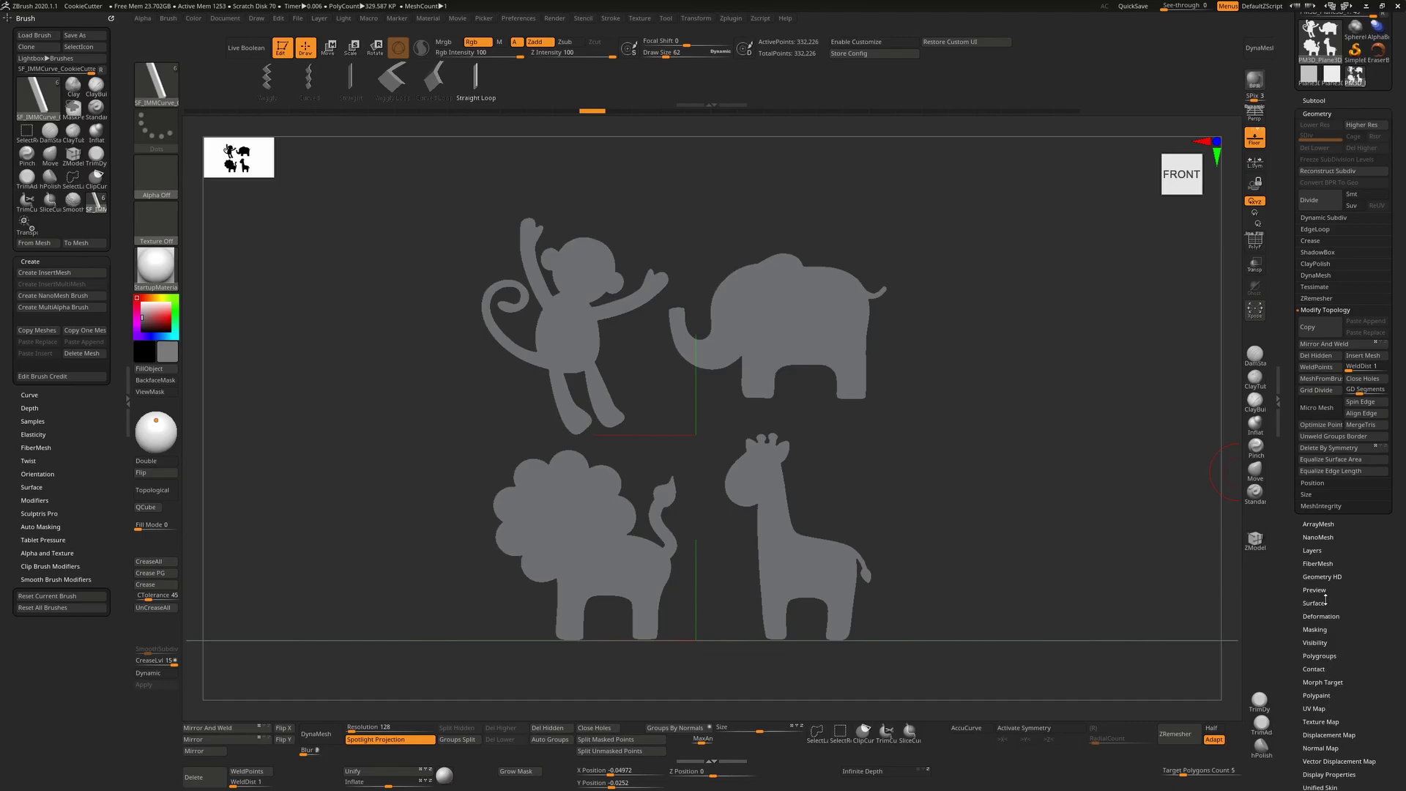
{"action": "left_click", "coordinate": [1322, 656]}
Step: Apply Auto Groups, then Groups Split the mesh into elephant, monkey, giraffe and lion subtools
{"action": "left_click", "coordinate": [1309, 275]}
{"action": "key", "text": "shift+f"}
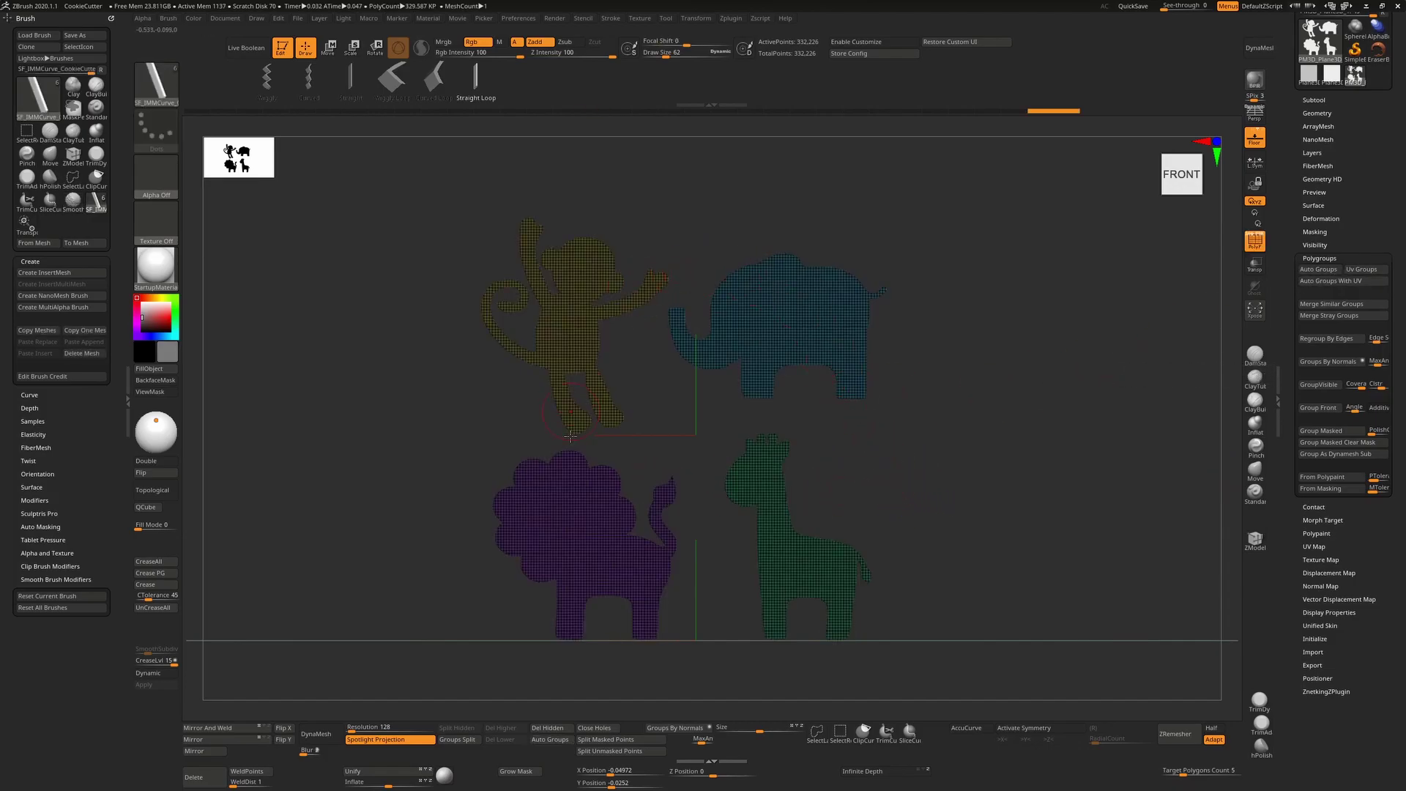
{"action": "left_click", "coordinate": [1318, 100]}
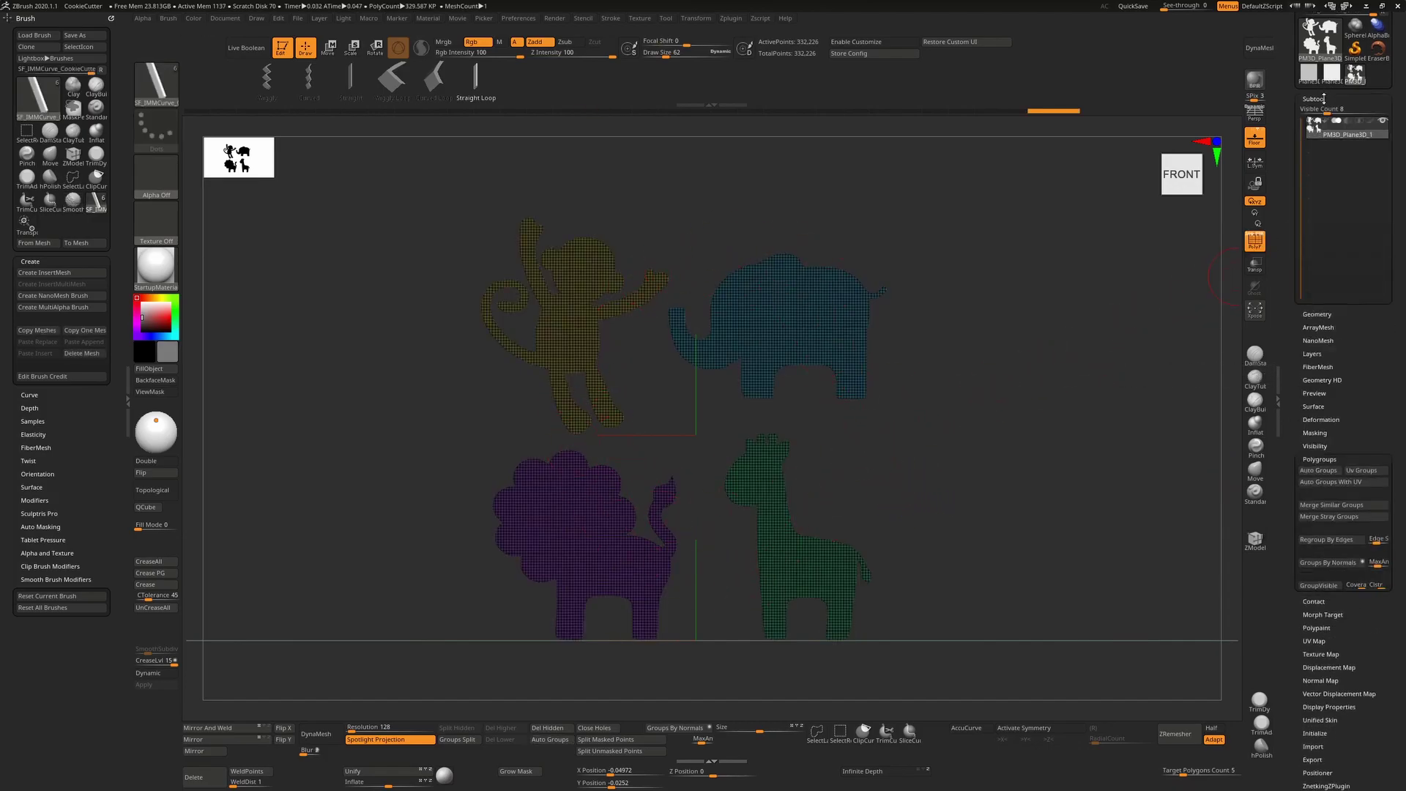
{"action": "left_click", "coordinate": [1325, 423]}
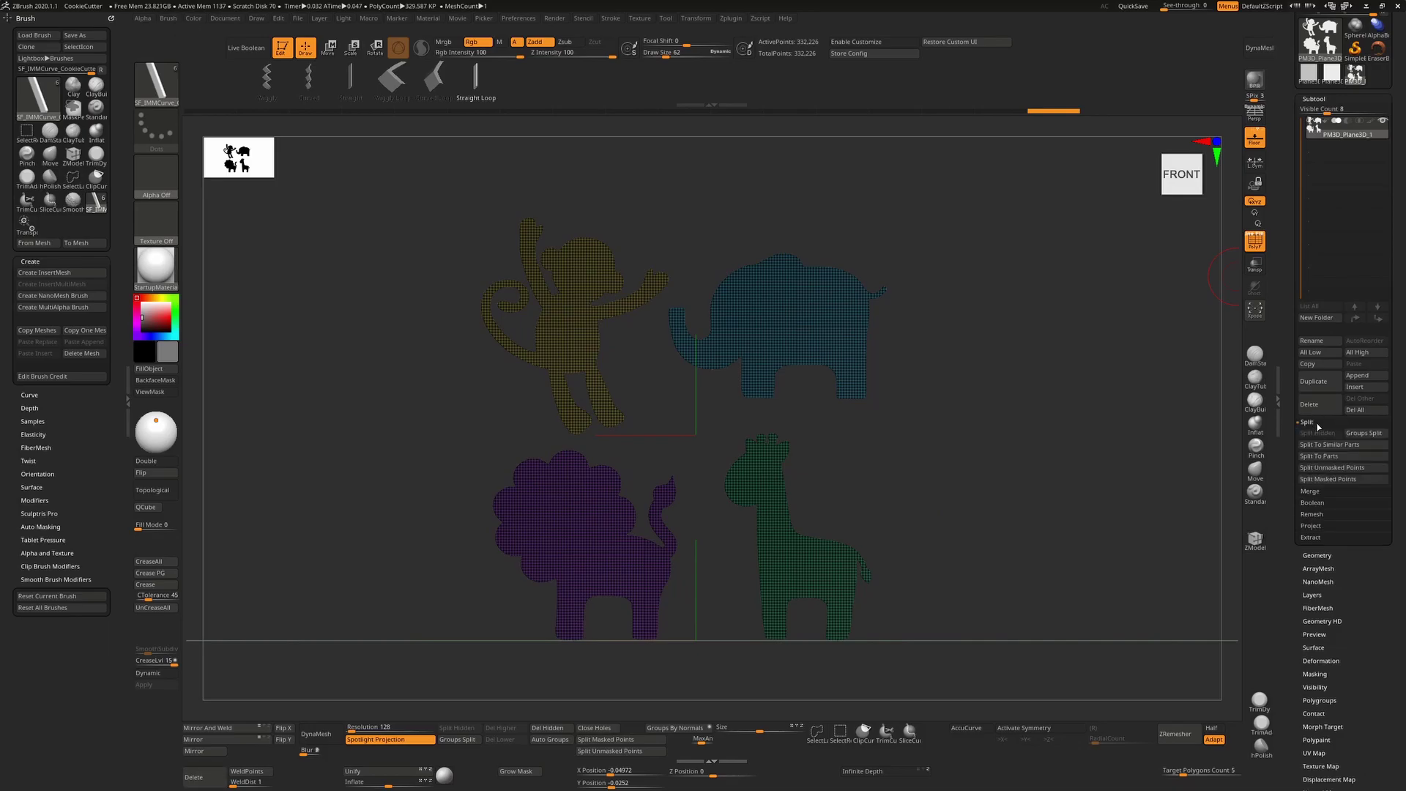
{"action": "left_click", "coordinate": [1362, 433]}
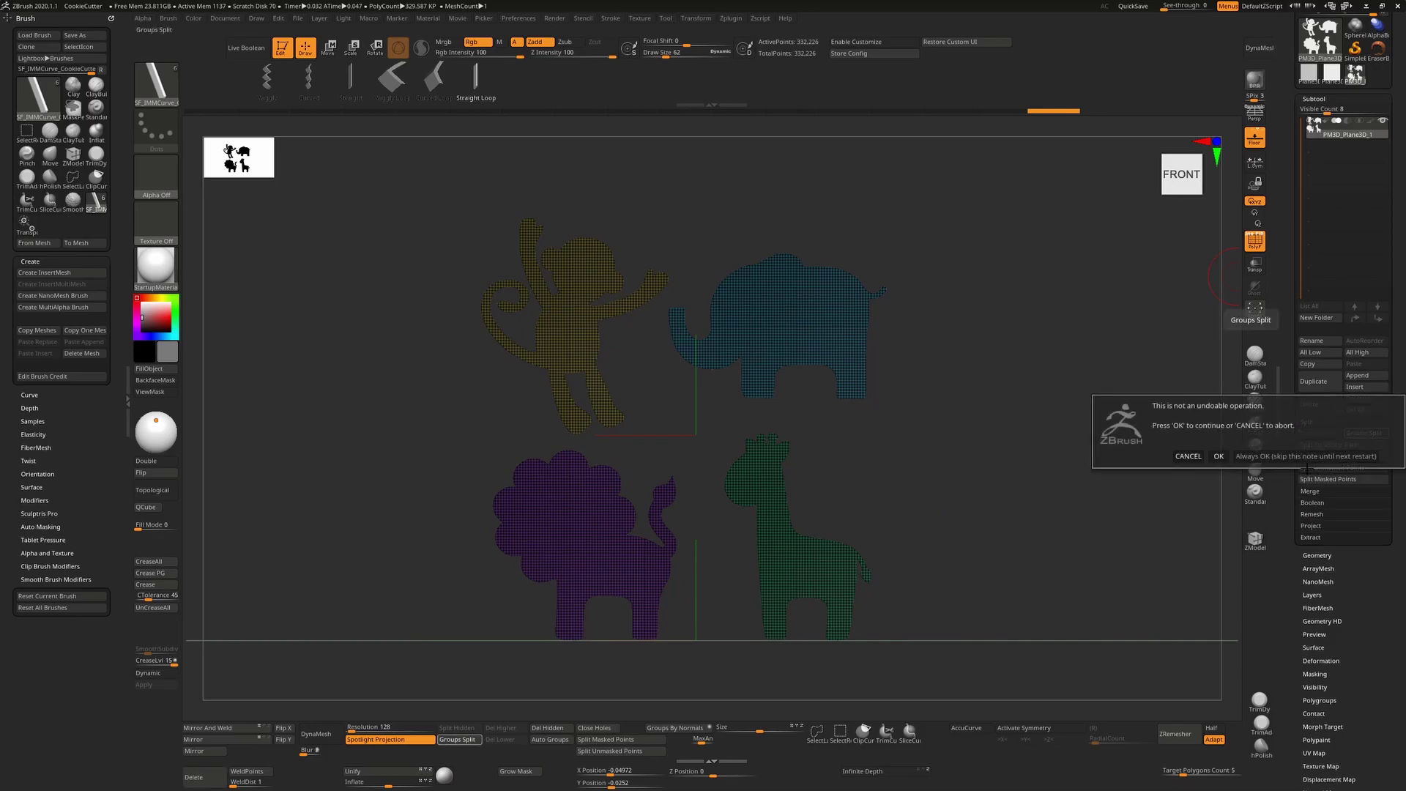
{"action": "left_click", "coordinate": [1219, 455]}
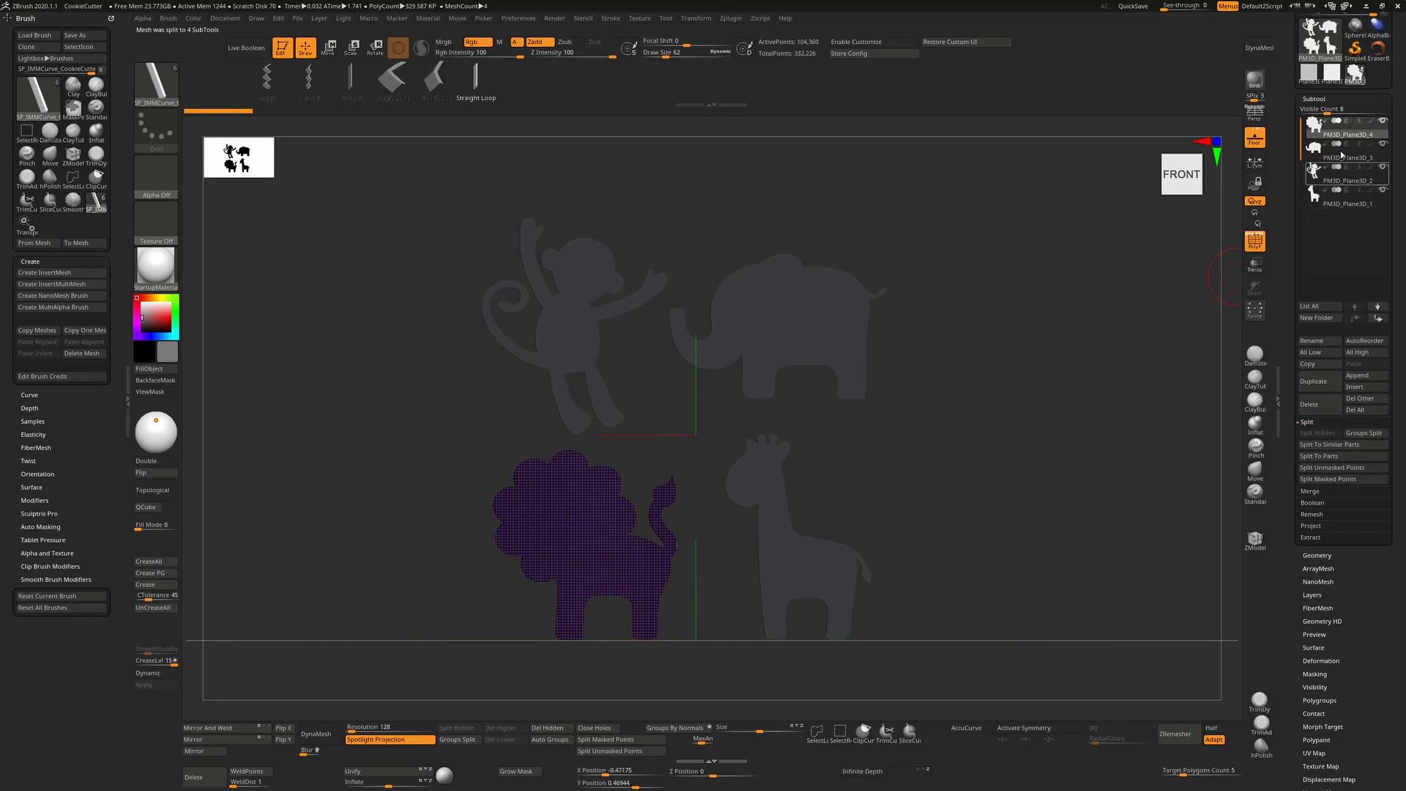
{"action": "left_click", "coordinate": [1346, 155]}
{"action": "left_click", "coordinate": [1346, 179]}
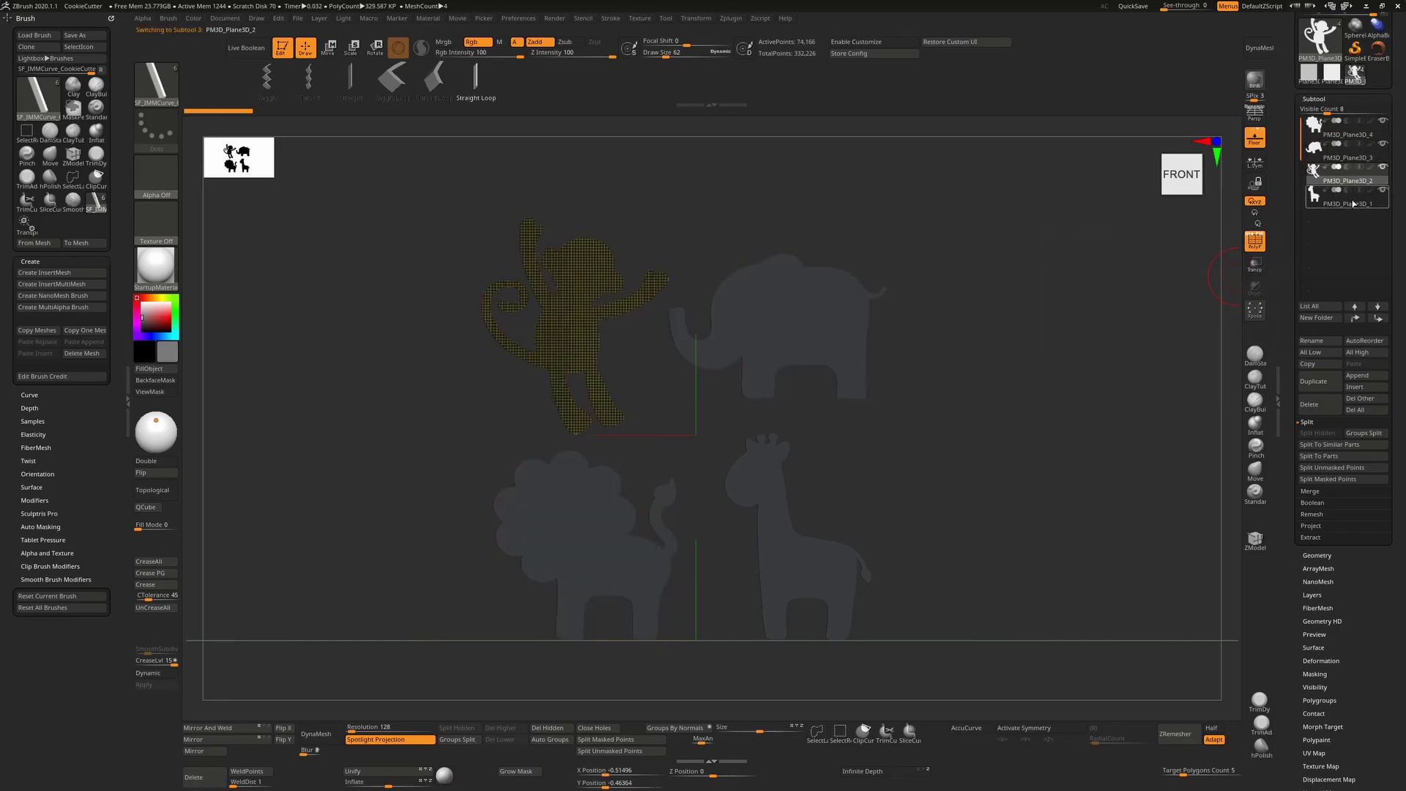
Step: Make the monkey subtool active and trace a Curved Loop curve around its border
{"action": "left_click", "coordinate": [1354, 205]}
{"action": "left_click_drag", "start_coordinate": [926, 407], "coordinate": [990, 454], "text": "alt"}
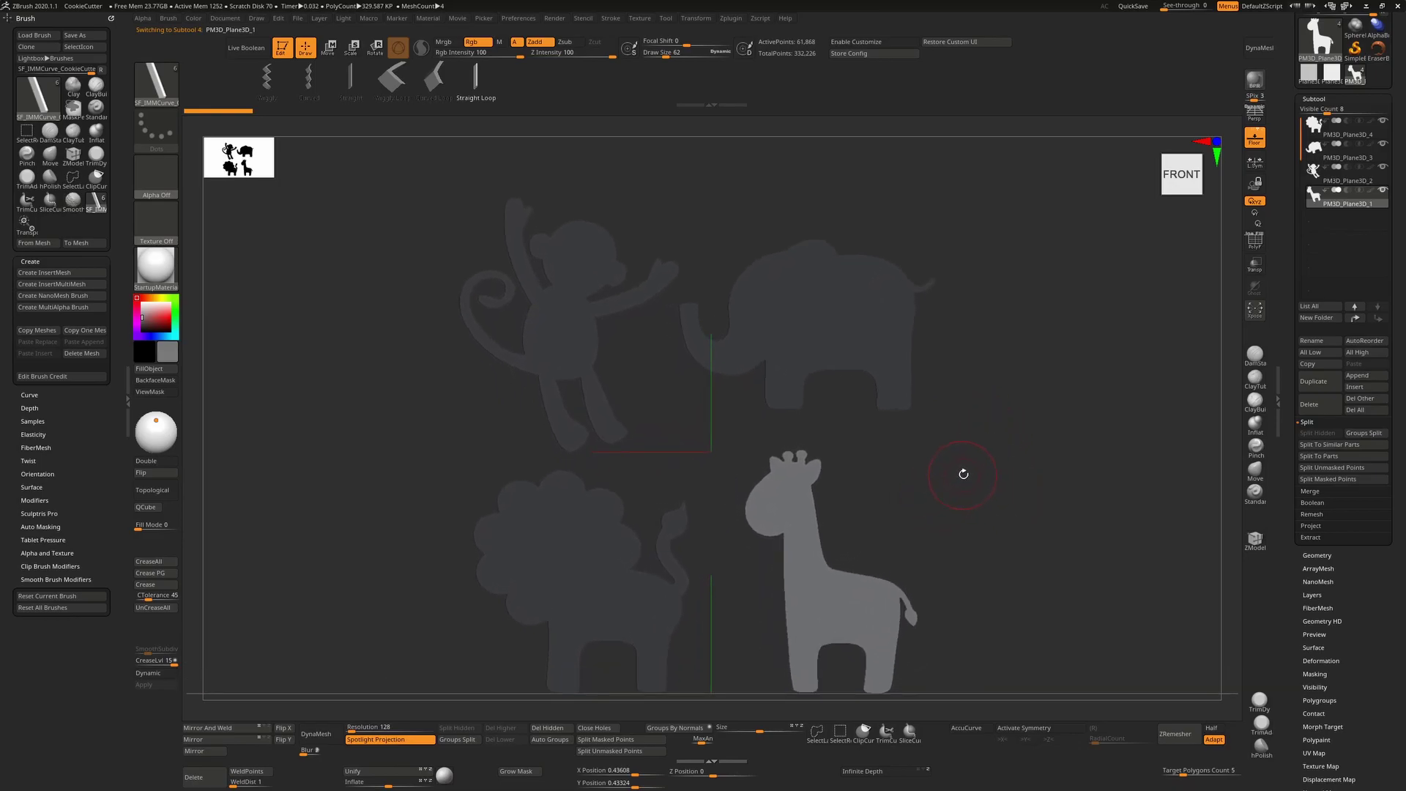
{"action": "left_click_drag", "start_coordinate": [999, 477], "coordinate": [983, 451], "text": "alt"}
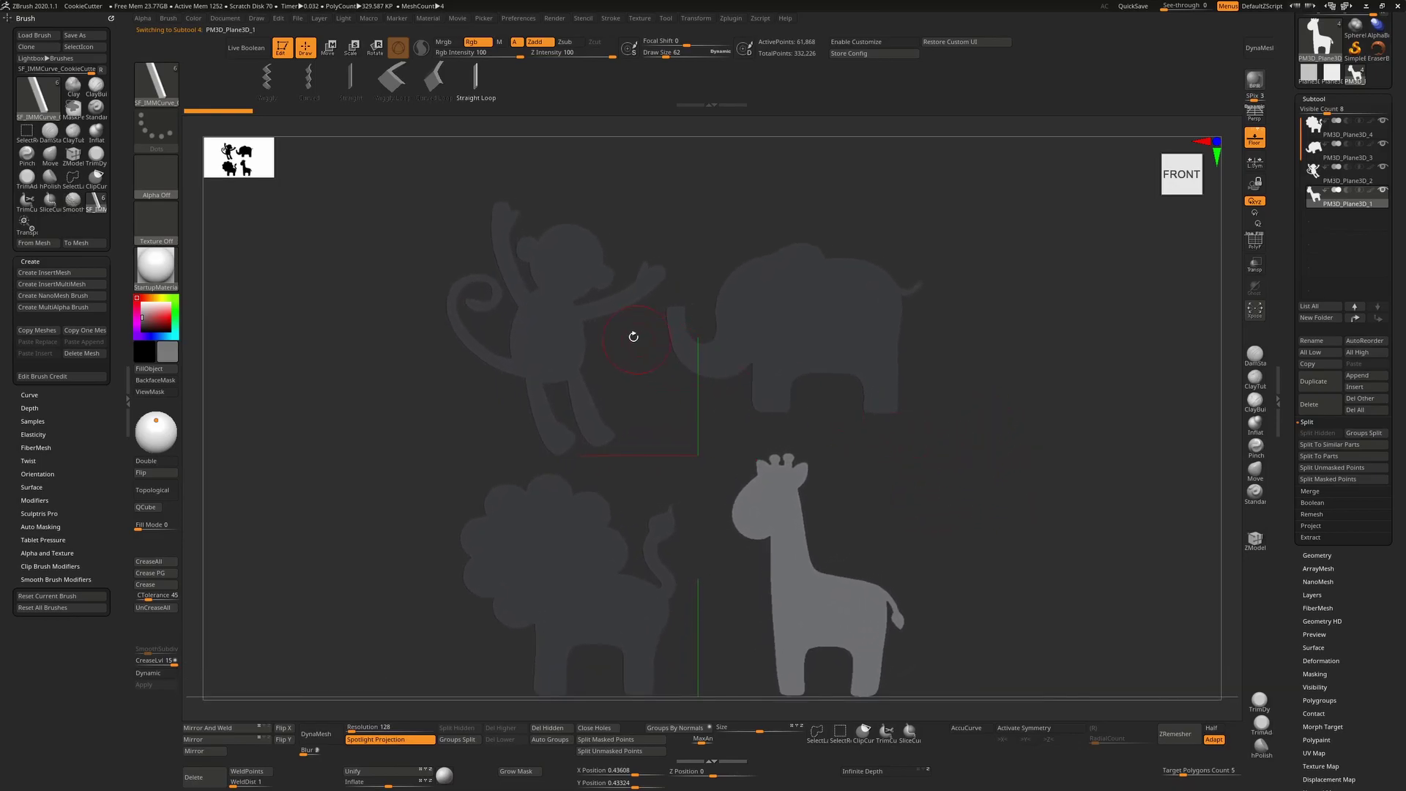
{"action": "left_click", "coordinate": [578, 287], "text": "alt"}
{"action": "key", "text": "s"}
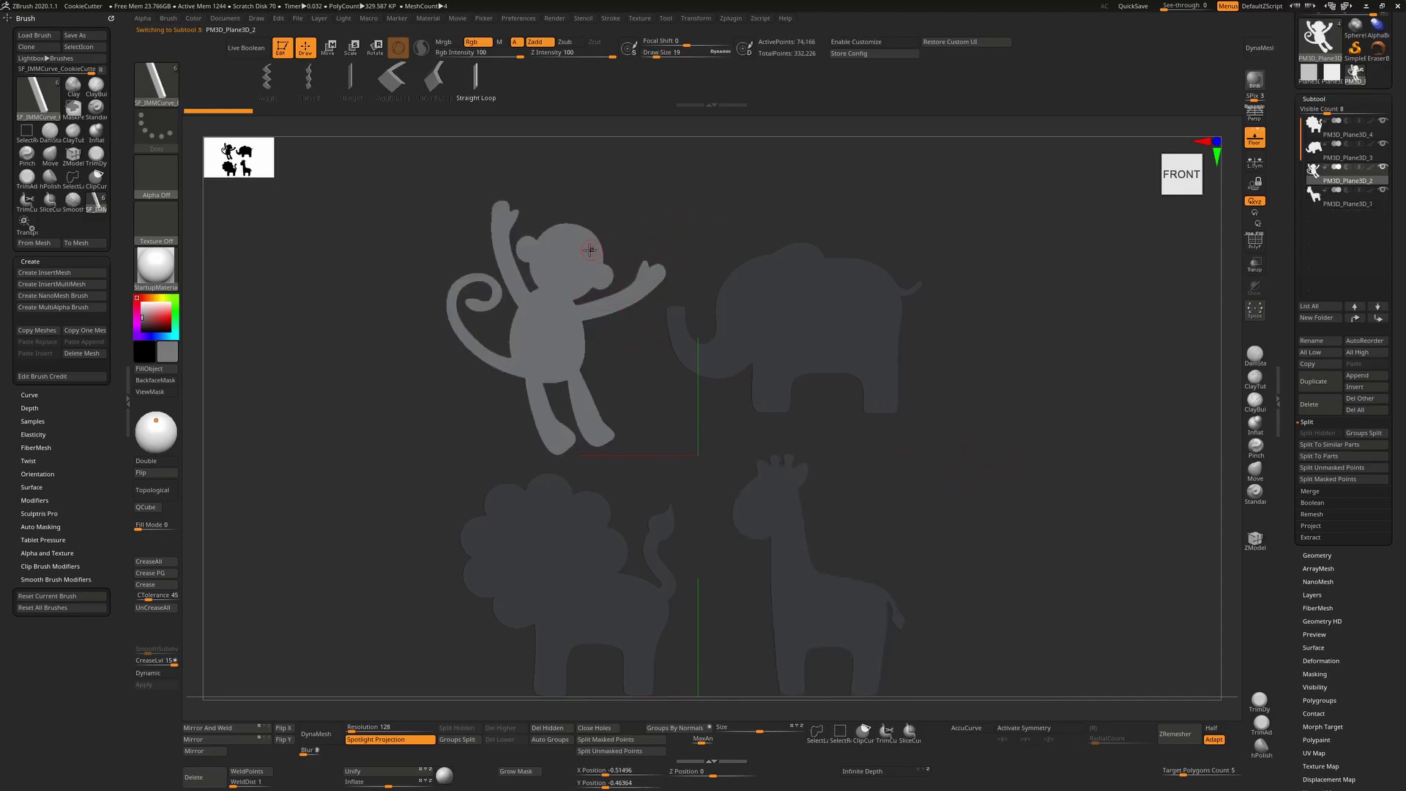
{"action": "left_click", "coordinate": [439, 84]}
{"action": "left_click_drag", "start_coordinate": [576, 253], "coordinate": [600, 233], "text": "shift"}
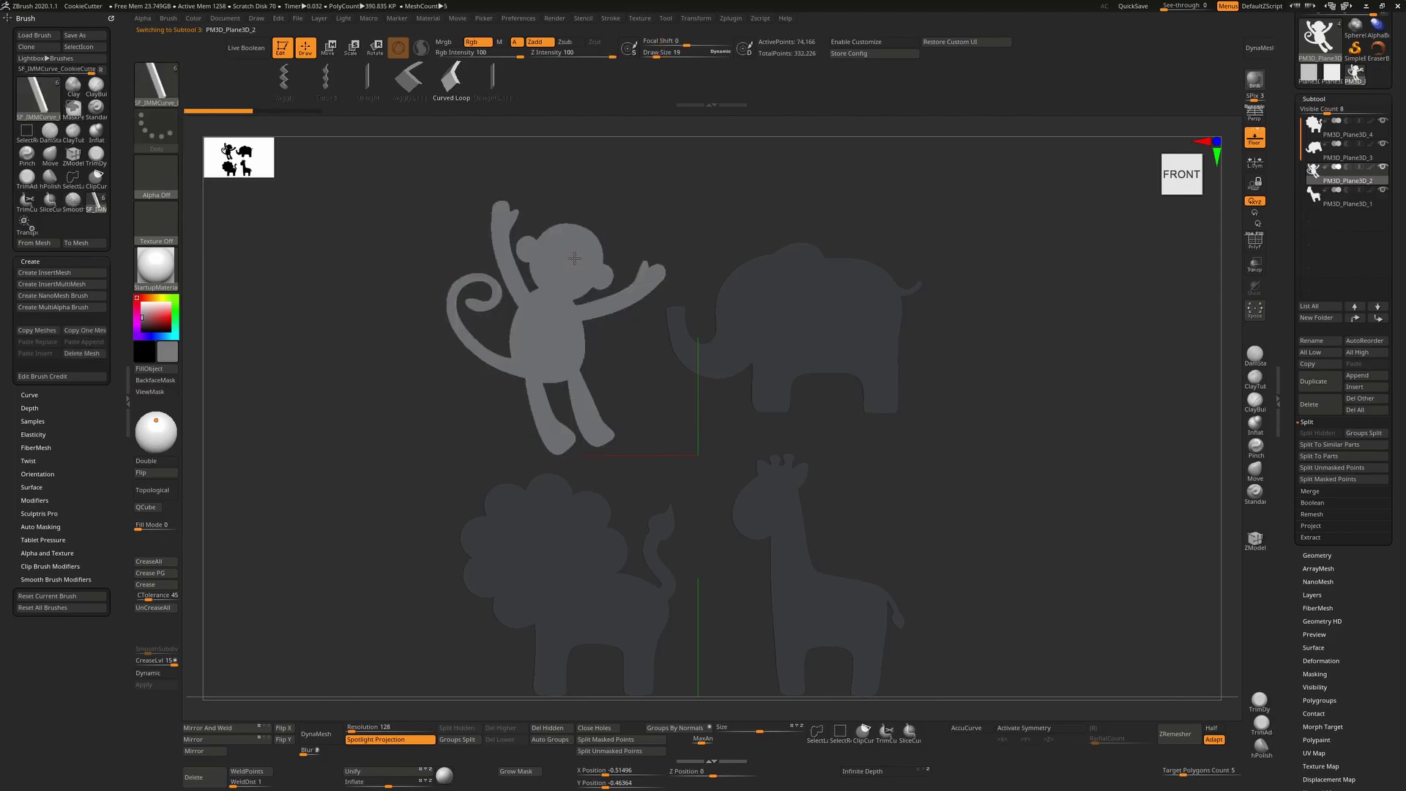
Step: Try a Wiggly Loop along the monkey curve, then switch back to Straight Loop
{"action": "left_click_drag", "start_coordinate": [591, 251], "coordinate": [603, 243]}
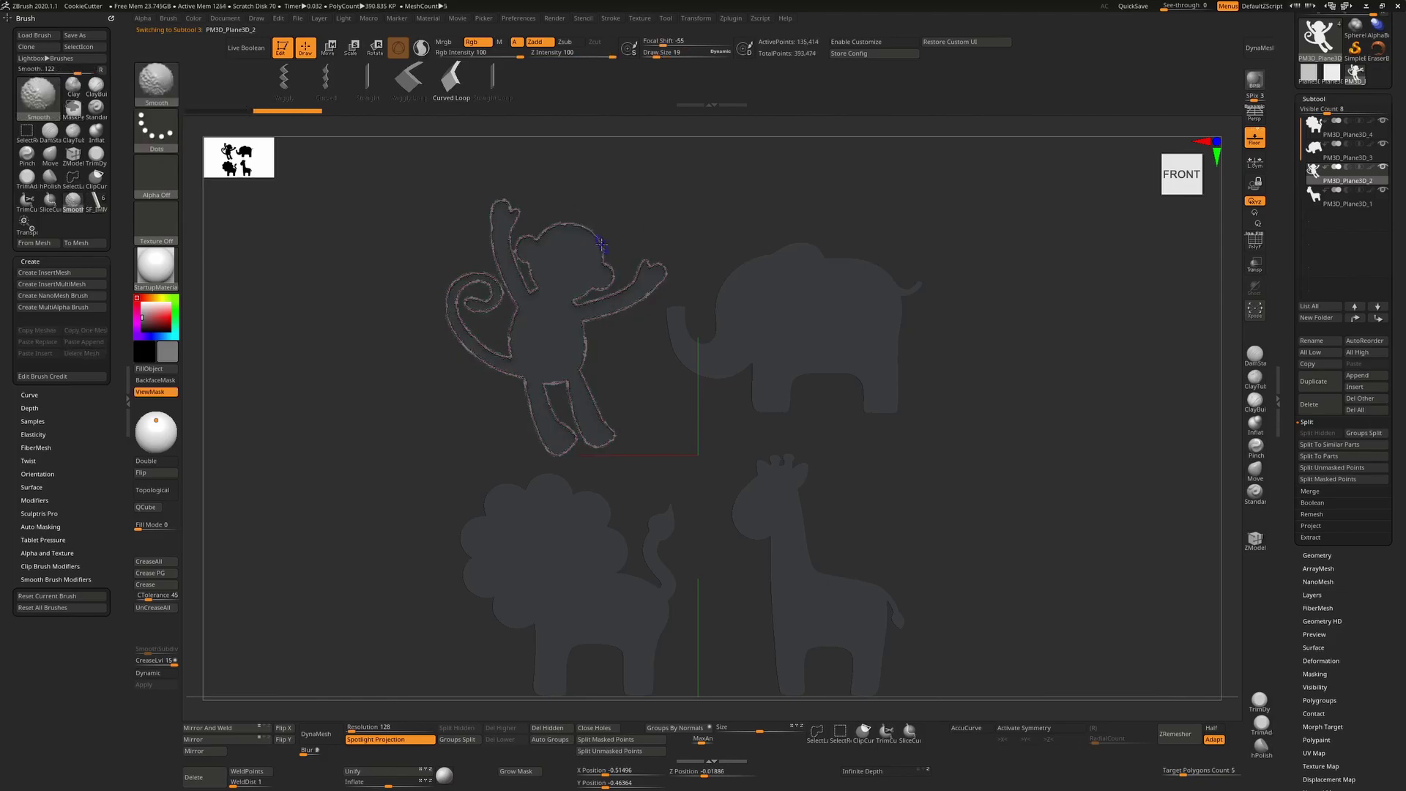
{"action": "mouse_move", "coordinate": [665, 208]}
{"action": "left_mouse_down", "text": "alt"}
{"action": "mouse_move", "coordinate": [683, 241]}
{"action": "mouse_move", "coordinate": [700, 244]}
{"action": "mouse_move", "coordinate": [695, 234]}
{"action": "left_mouse_up", "text": "alt"}
{"action": "mouse_move", "coordinate": [710, 546]}
{"action": "left_mouse_down"}
{"action": "mouse_move", "coordinate": [812, 541]}
{"action": "mouse_move", "coordinate": [731, 543]}
{"action": "left_mouse_up"}
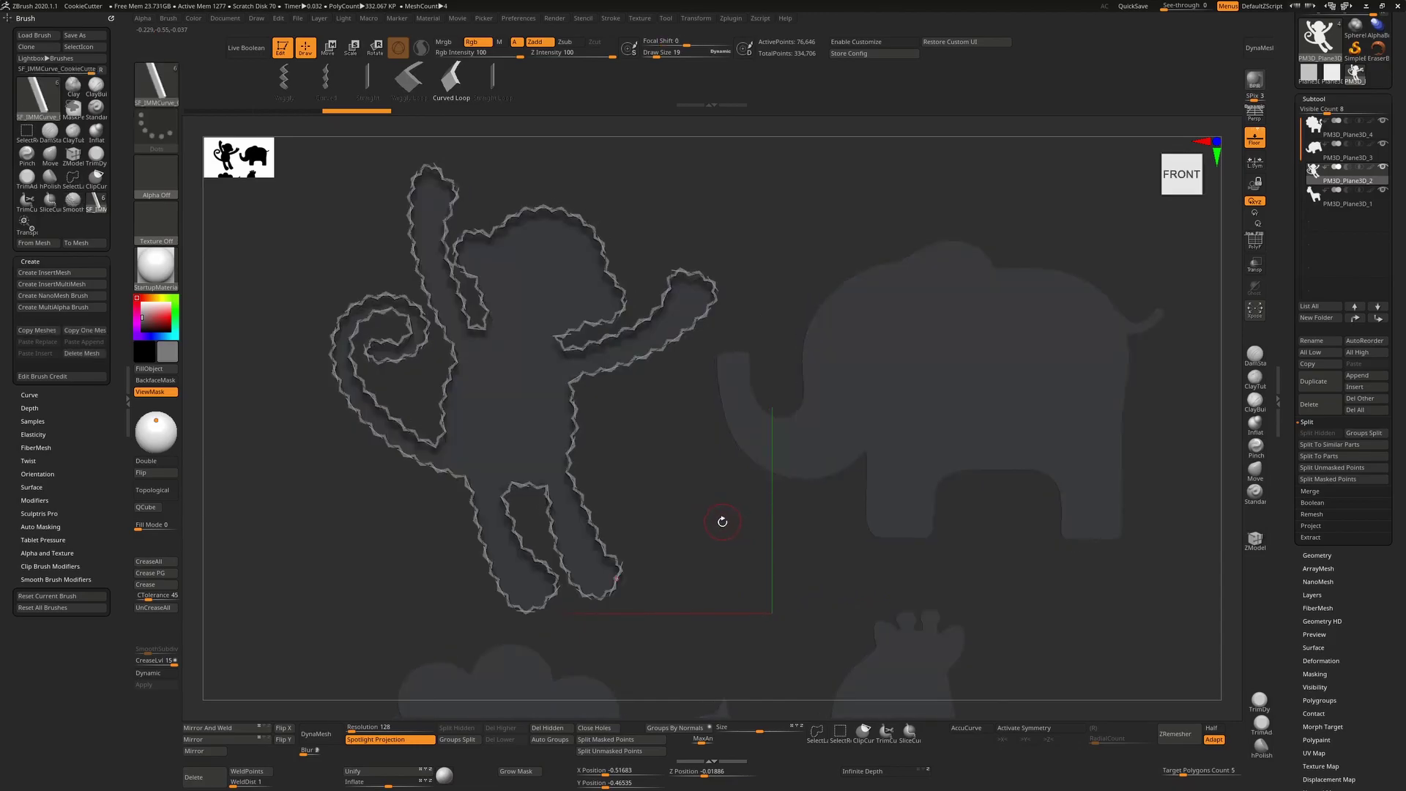
{"action": "left_click", "coordinate": [410, 81]}
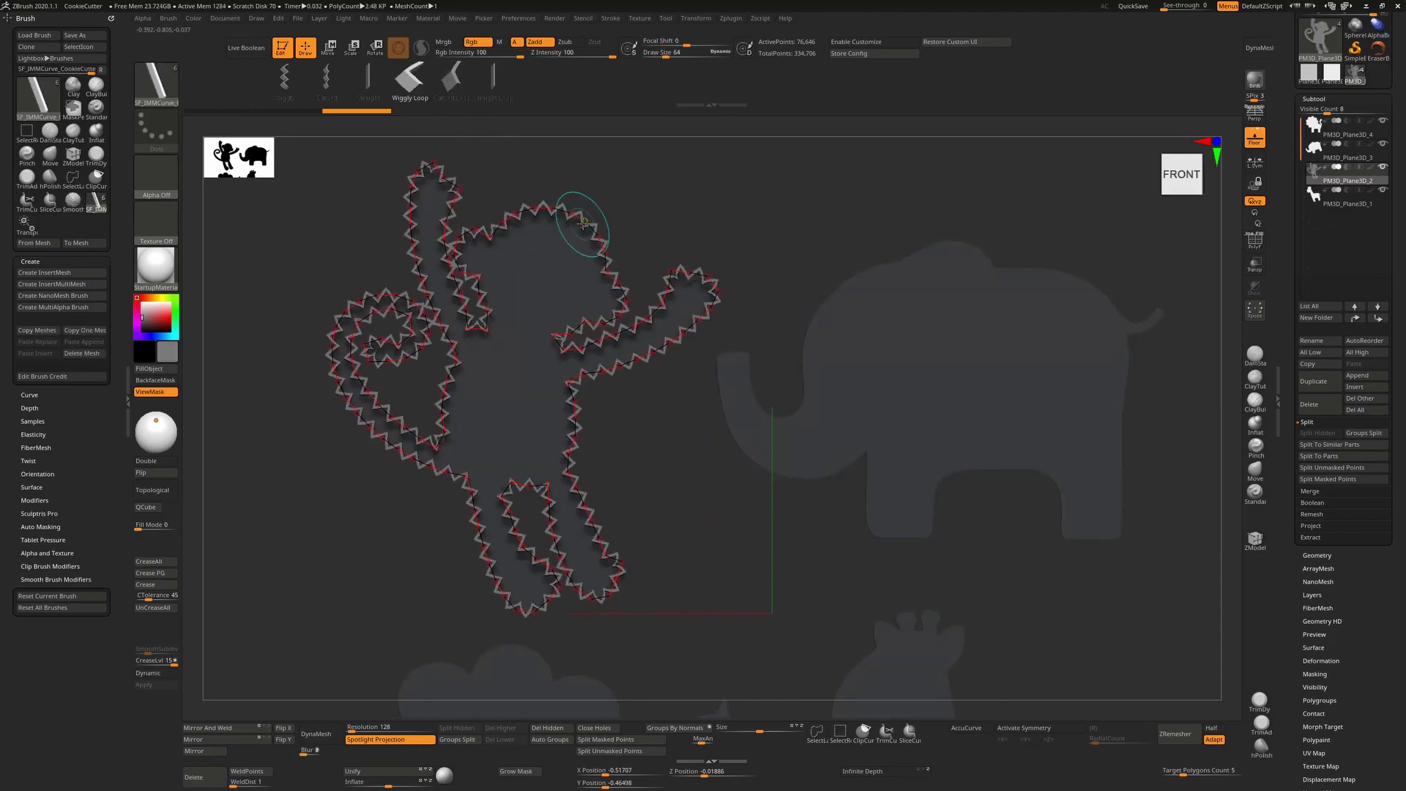
{"action": "left_click", "coordinate": [495, 85]}
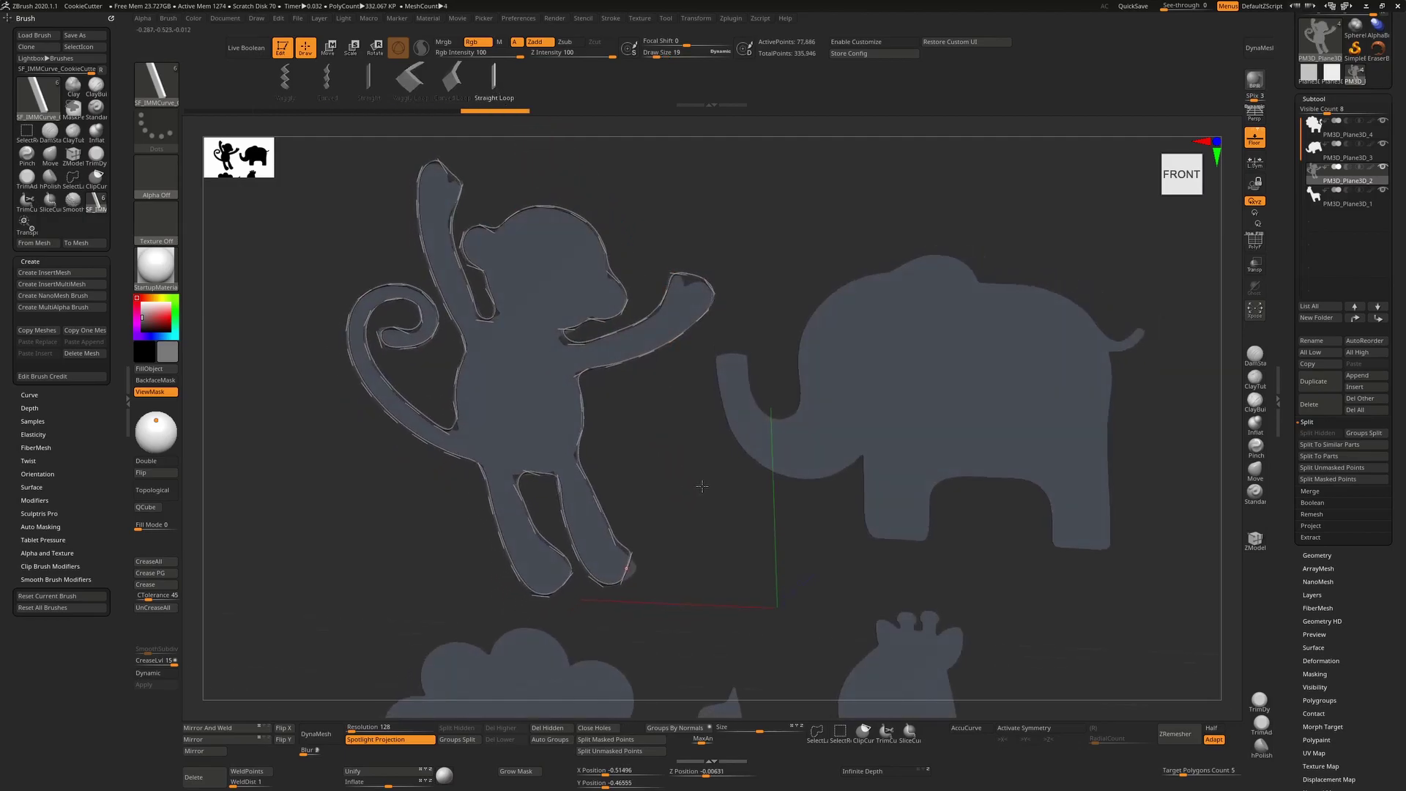
{"action": "left_click_drag", "start_coordinate": [699, 496], "coordinate": [687, 467], "text": "shift"}
Step: Build the monkey's cutter wall along the curve at Draw Size 87
{"action": "key", "text": "s"}
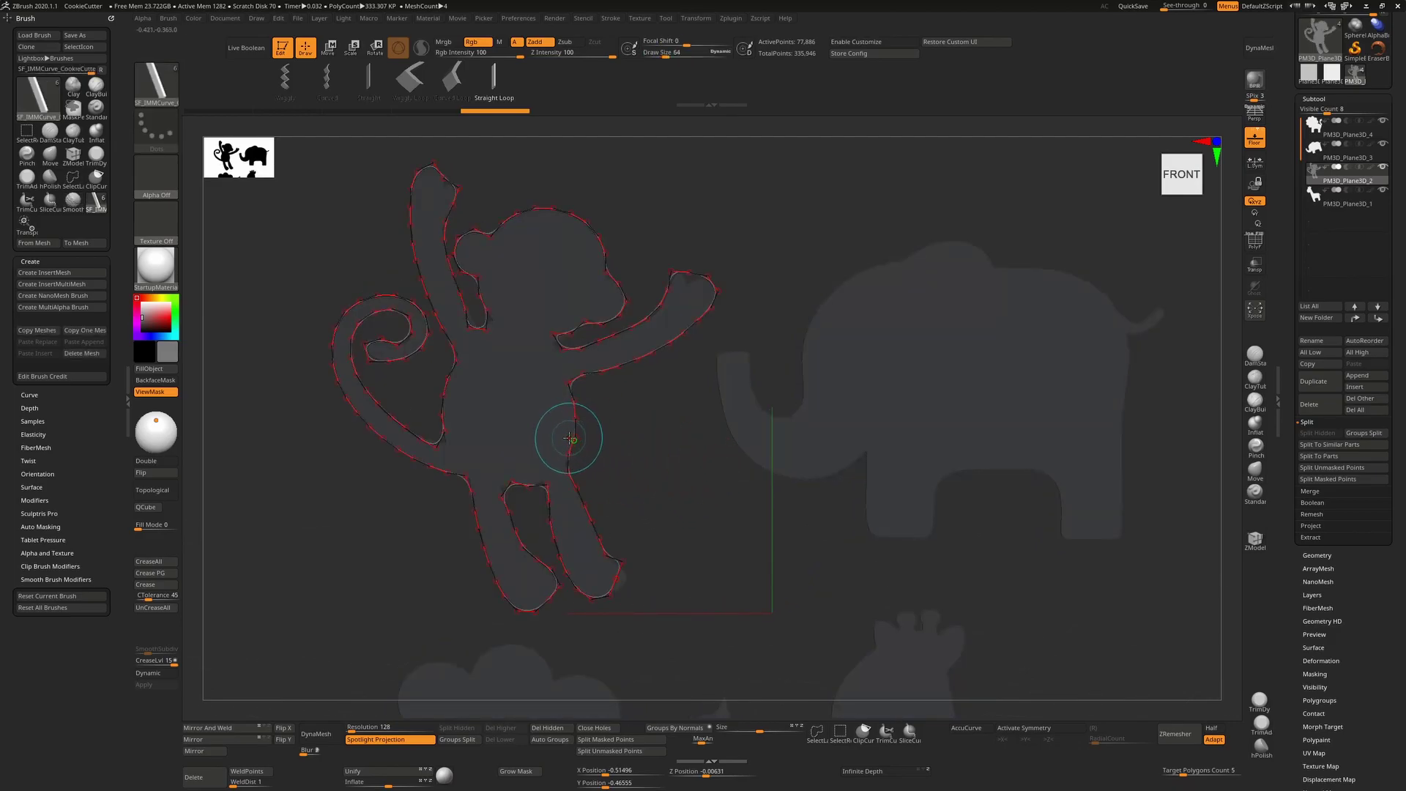
{"action": "left_click", "coordinate": [574, 441]}
{"action": "key", "text": "shift"}
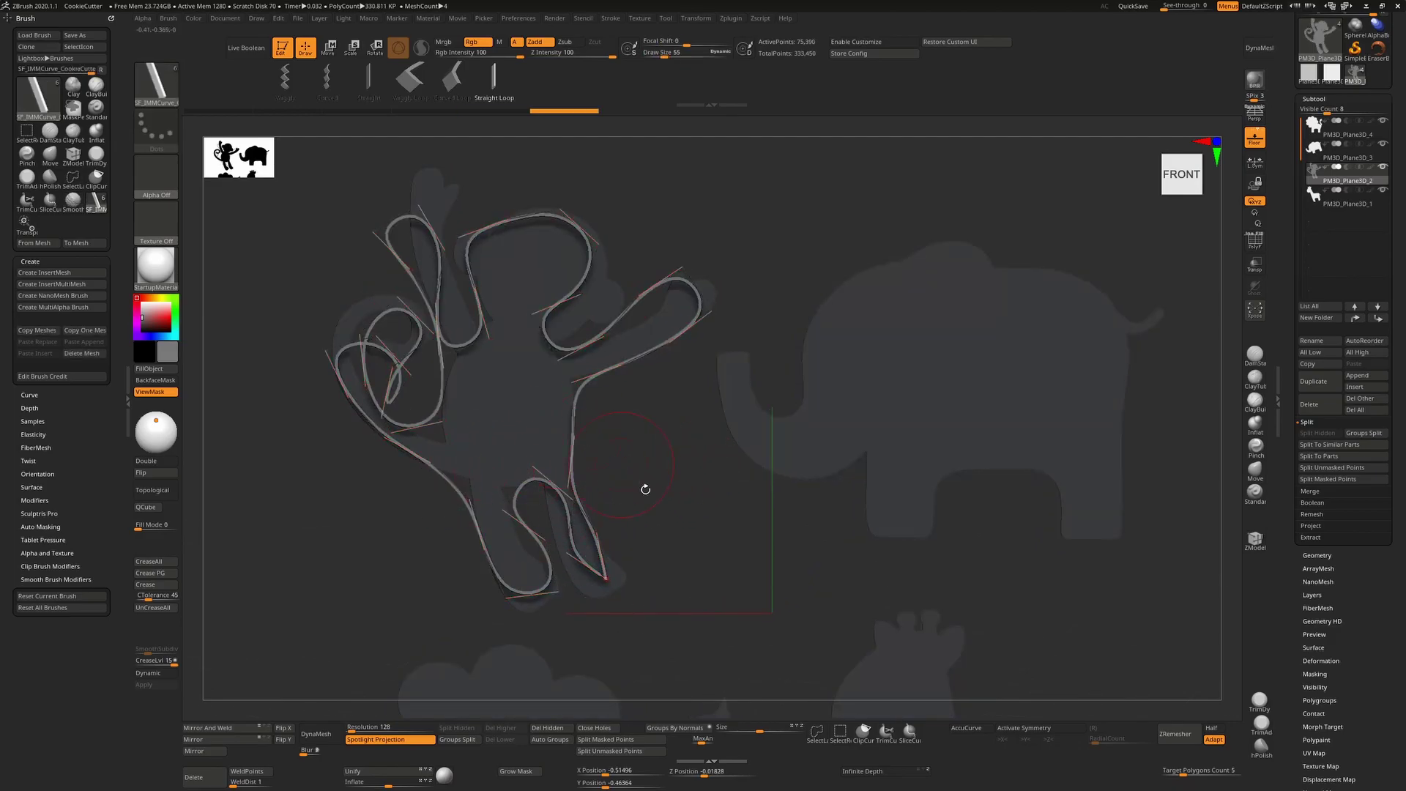
{"action": "key", "text": "ctrl+z"}
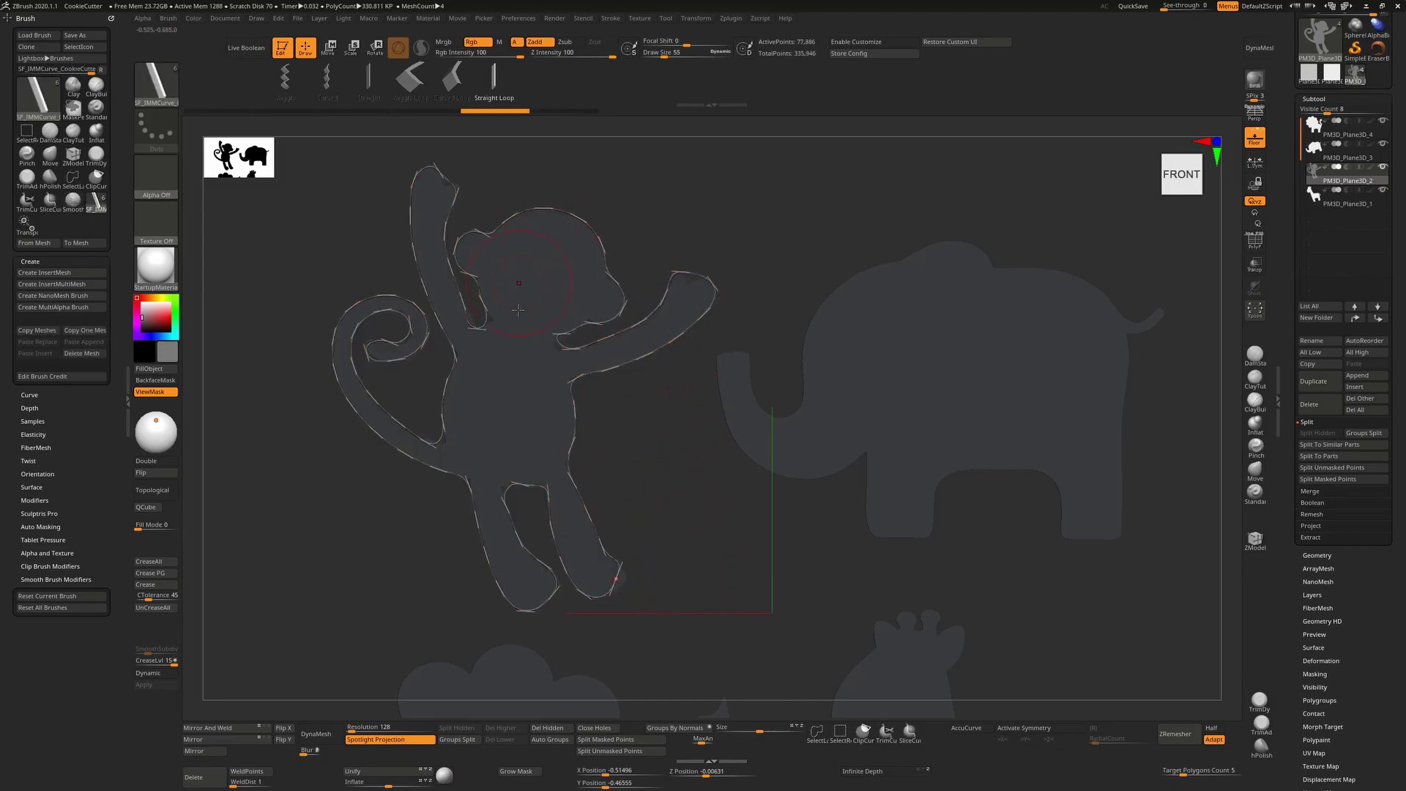
{"action": "type", "text": "s87"}
{"action": "key", "text": "Return"}
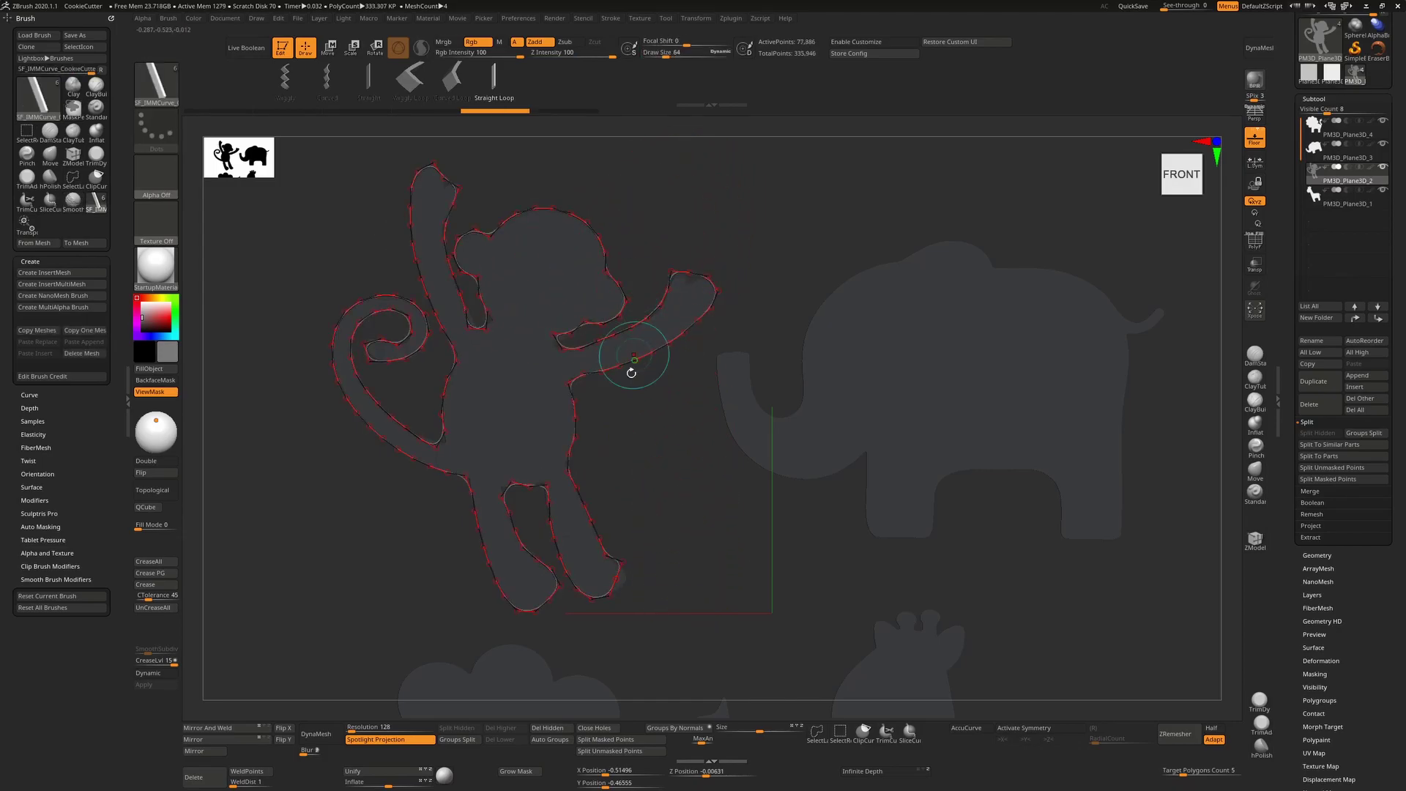
{"action": "left_click", "coordinate": [597, 454]}
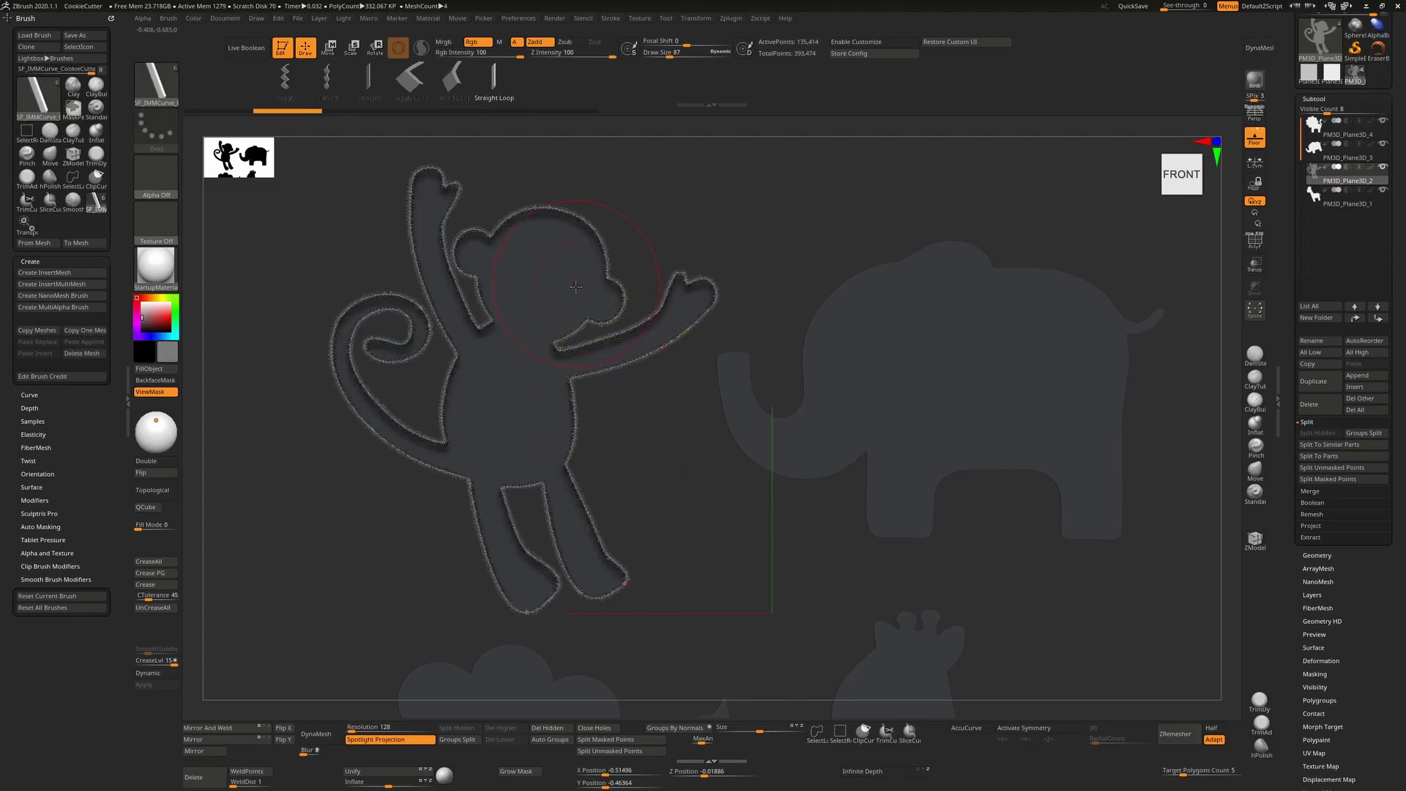
{"action": "left_click", "coordinate": [607, 242]}
{"action": "left_click_drag", "start_coordinate": [649, 542], "coordinate": [708, 534]}
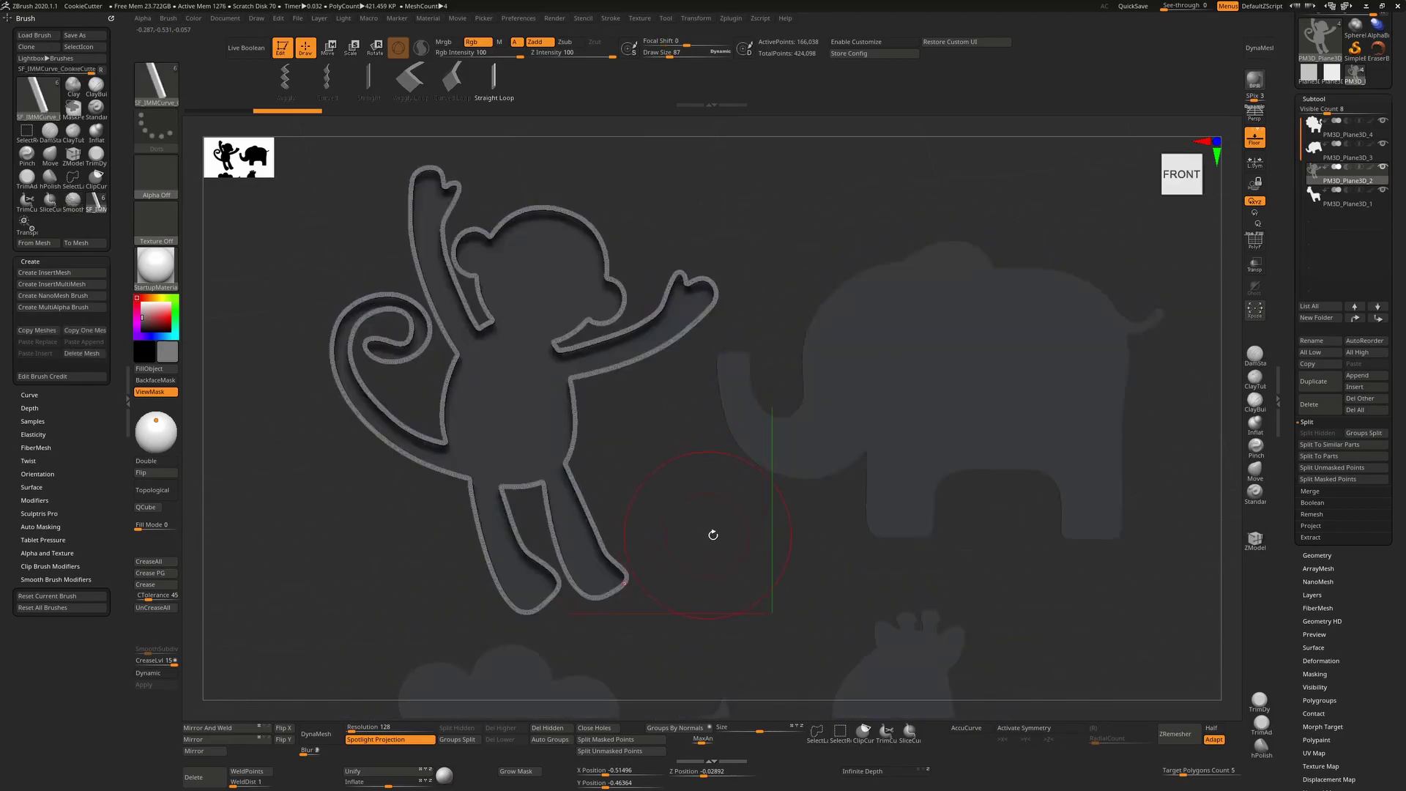
{"action": "left_click_drag", "start_coordinate": [940, 437], "coordinate": [718, 462], "text": "alt"}
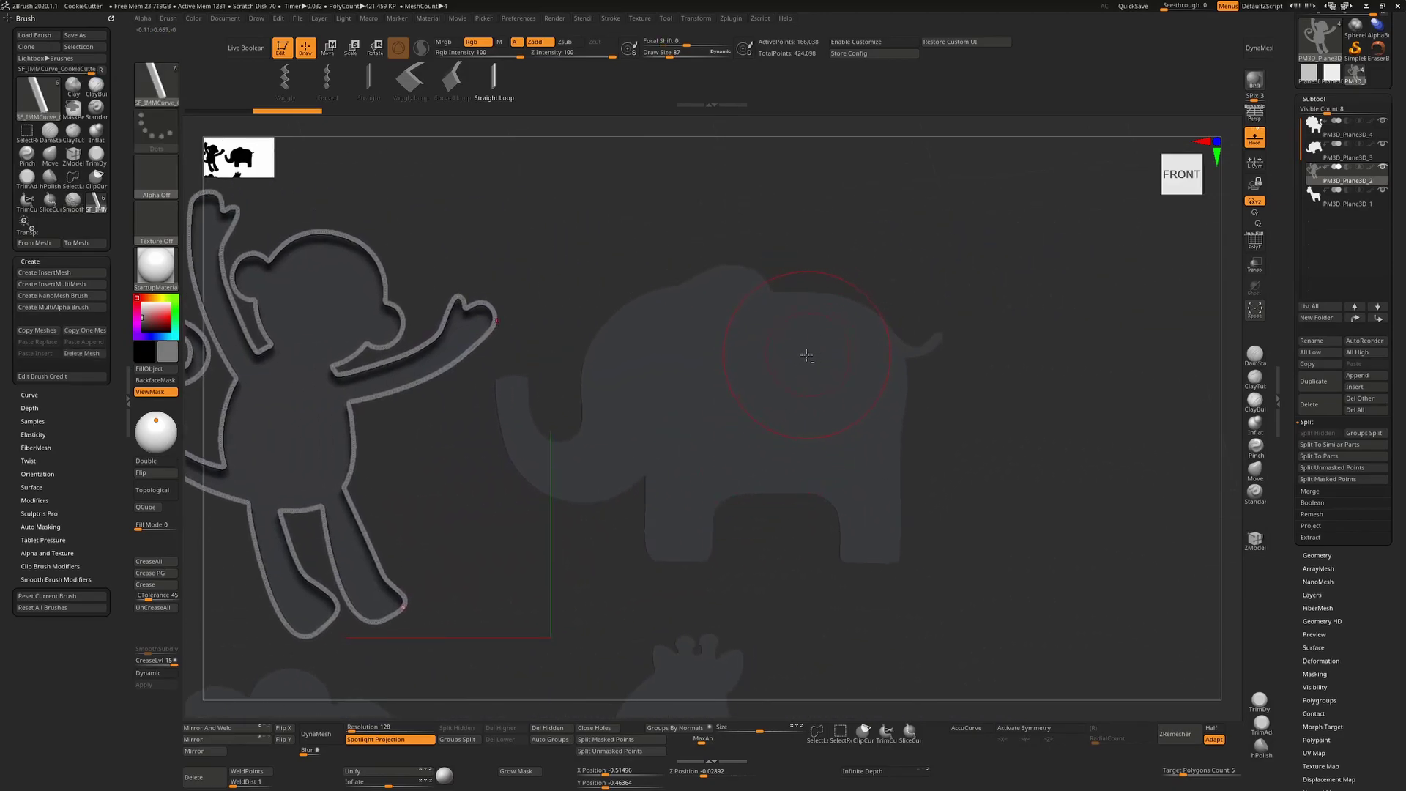
Step: Finish the elephant's cutter wall, then make the giraffe the active subtool
{"action": "left_click", "coordinate": [821, 398], "text": "alt"}
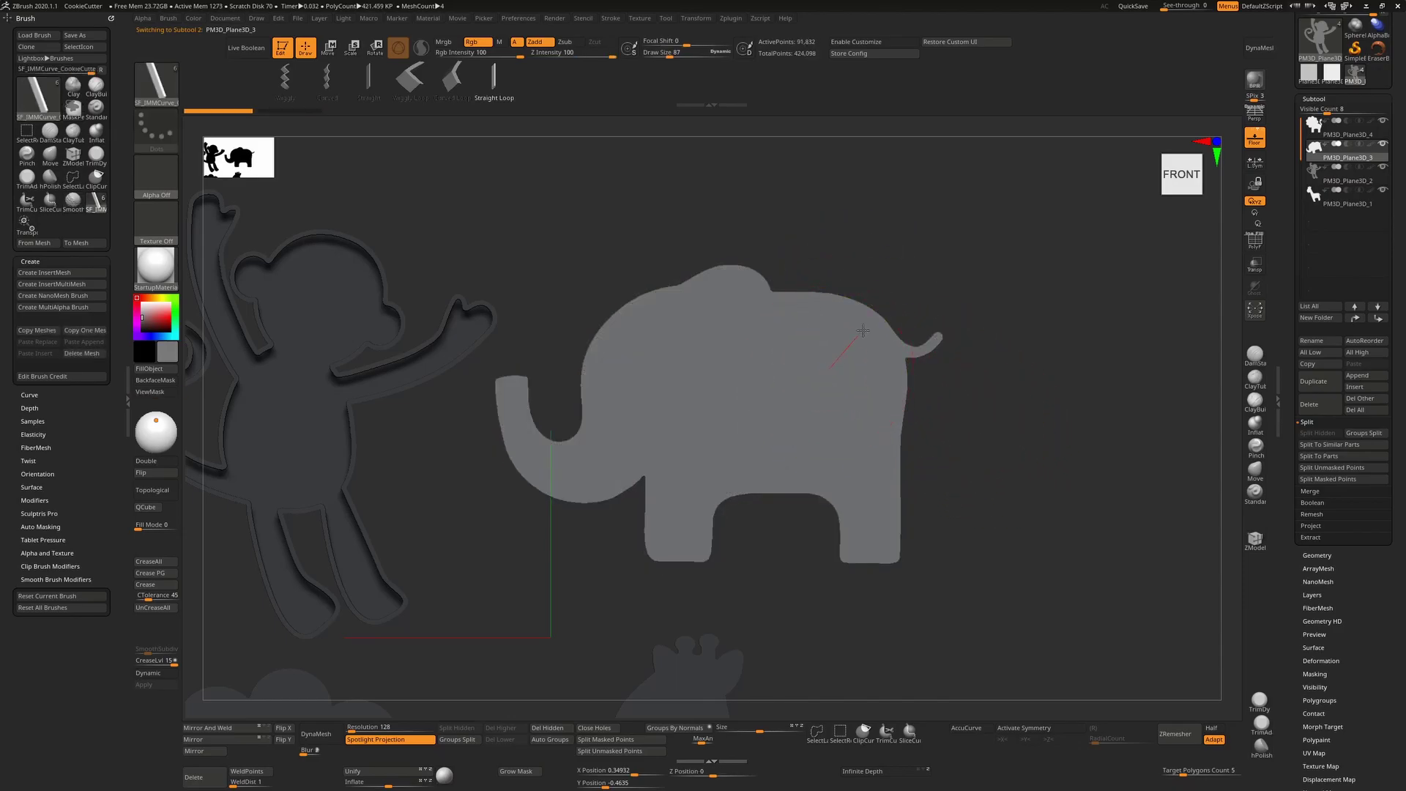
{"action": "key", "text": "shift"}
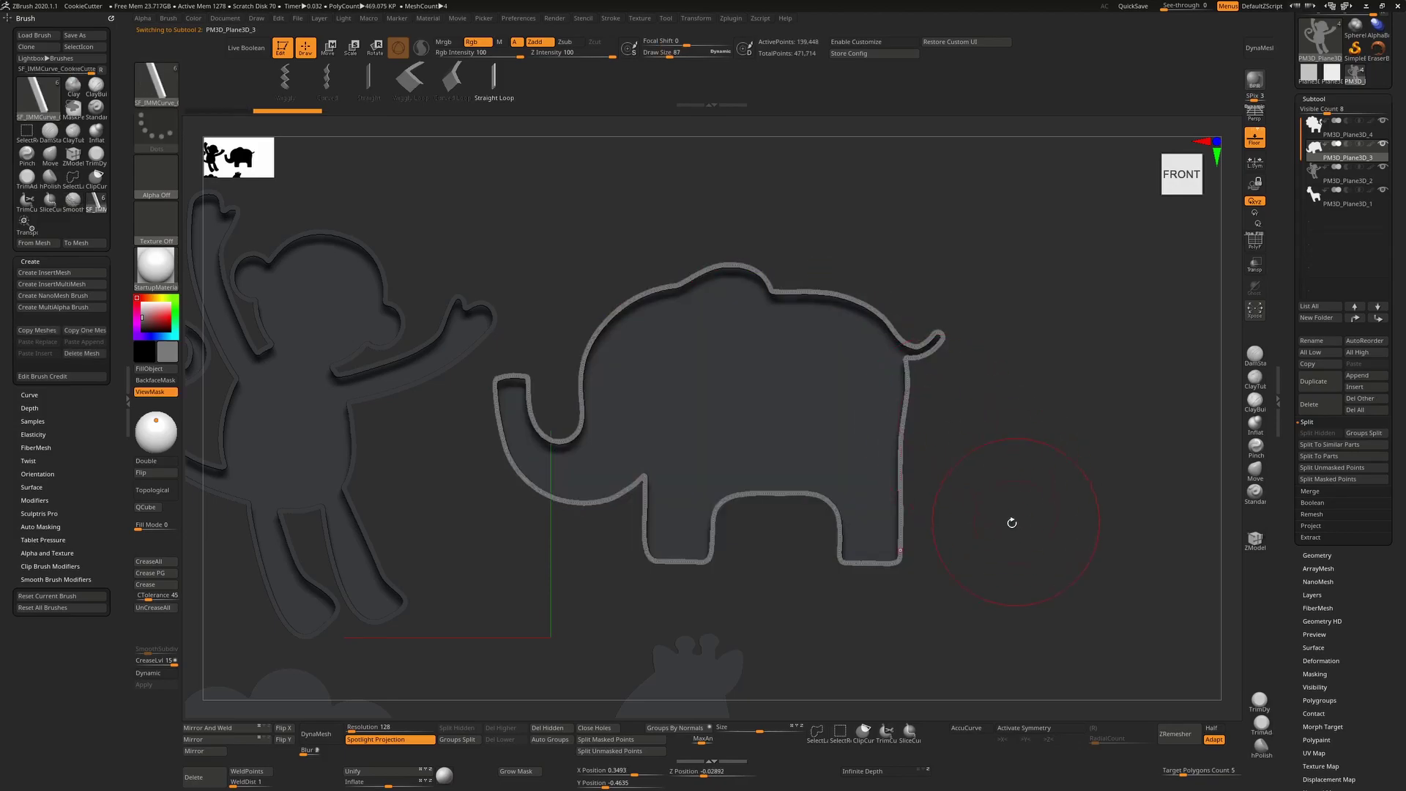
{"action": "left_click_drag", "start_coordinate": [1011, 518], "coordinate": [989, 345], "text": "alt"}
{"action": "left_click", "coordinate": [704, 529], "text": "alt"}
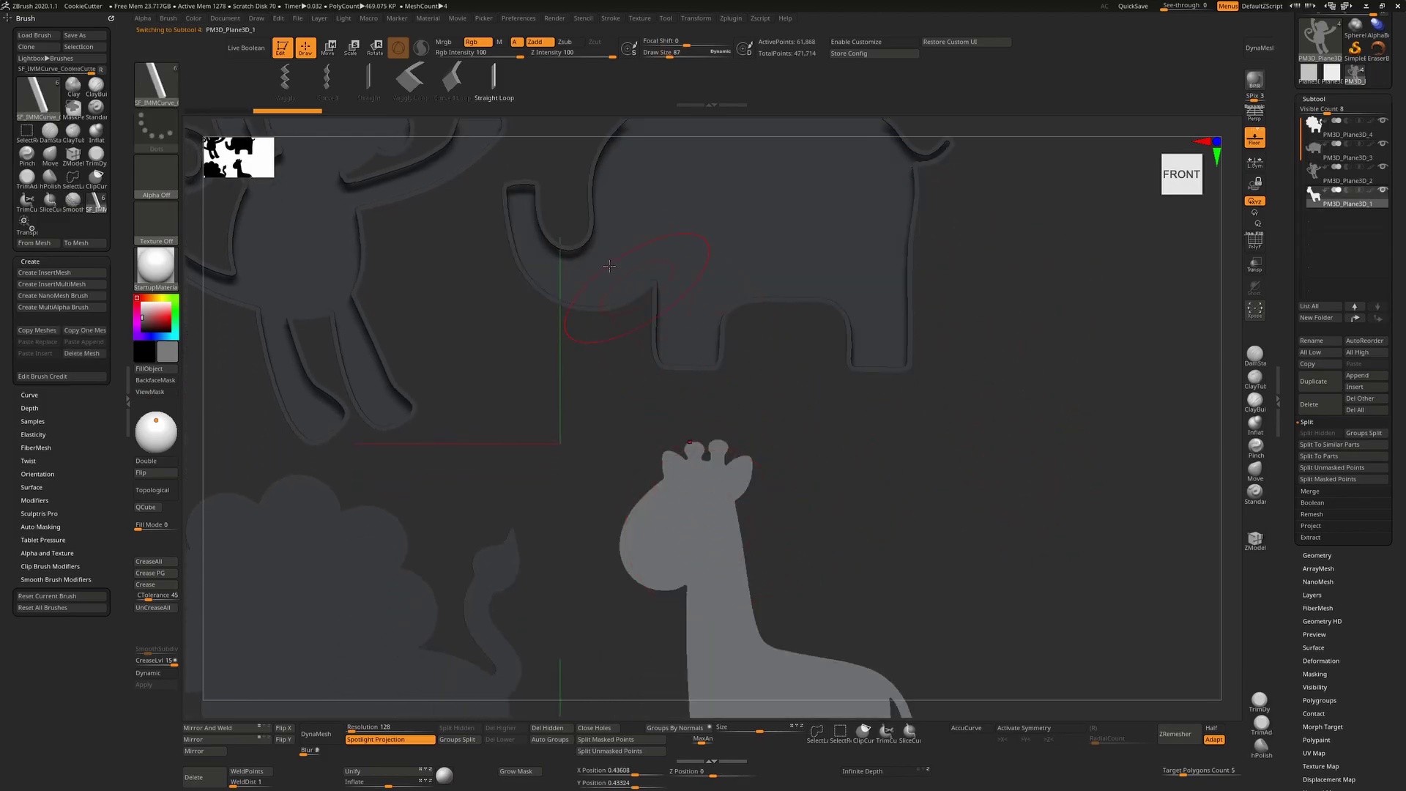
Step: Lay a thicker Curved Loop border along the giraffe's outline
{"action": "left_click", "coordinate": [448, 89]}
{"action": "left_click_drag", "start_coordinate": [839, 593], "coordinate": [781, 402], "text": "alt"}
{"action": "left_click", "coordinate": [787, 470]}
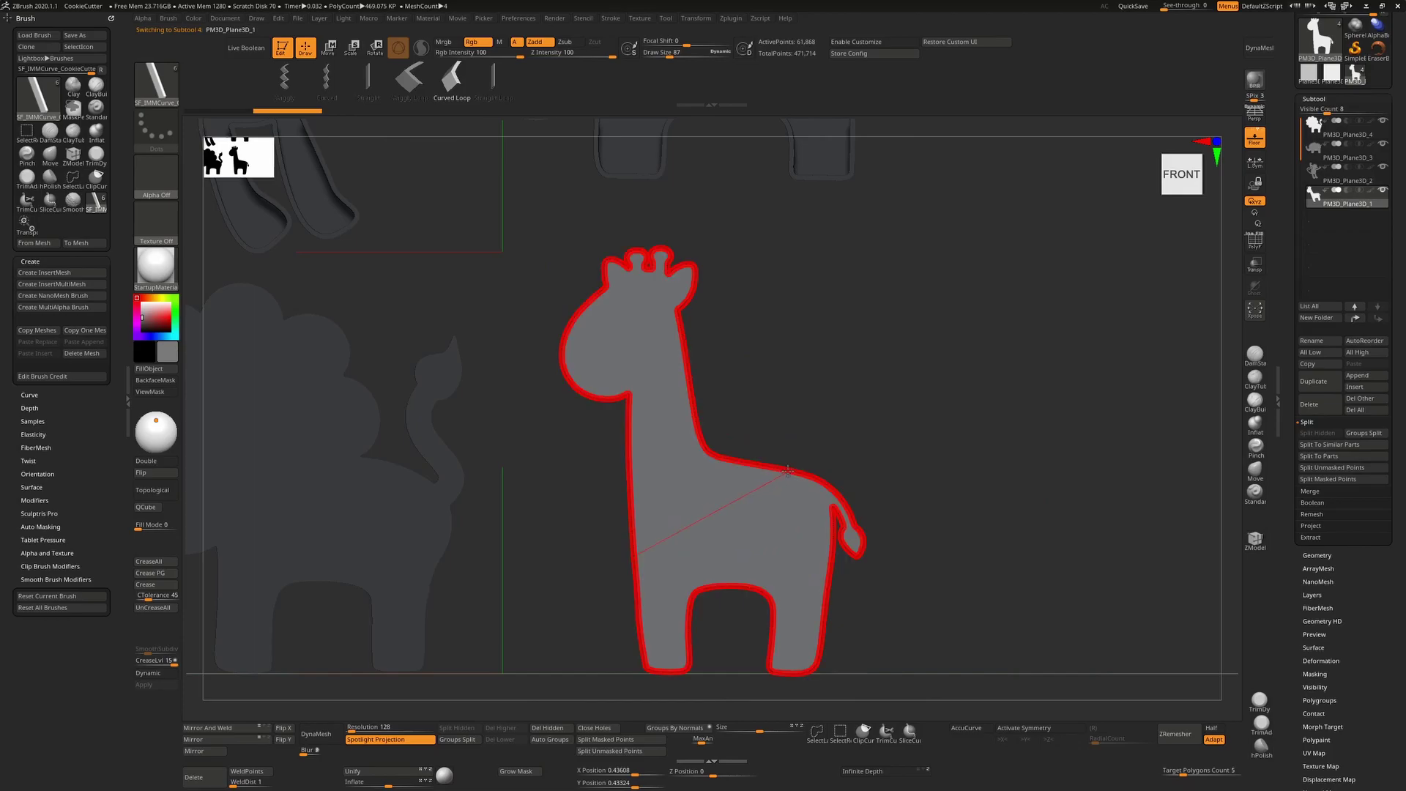
{"action": "left_click", "coordinate": [832, 488]}
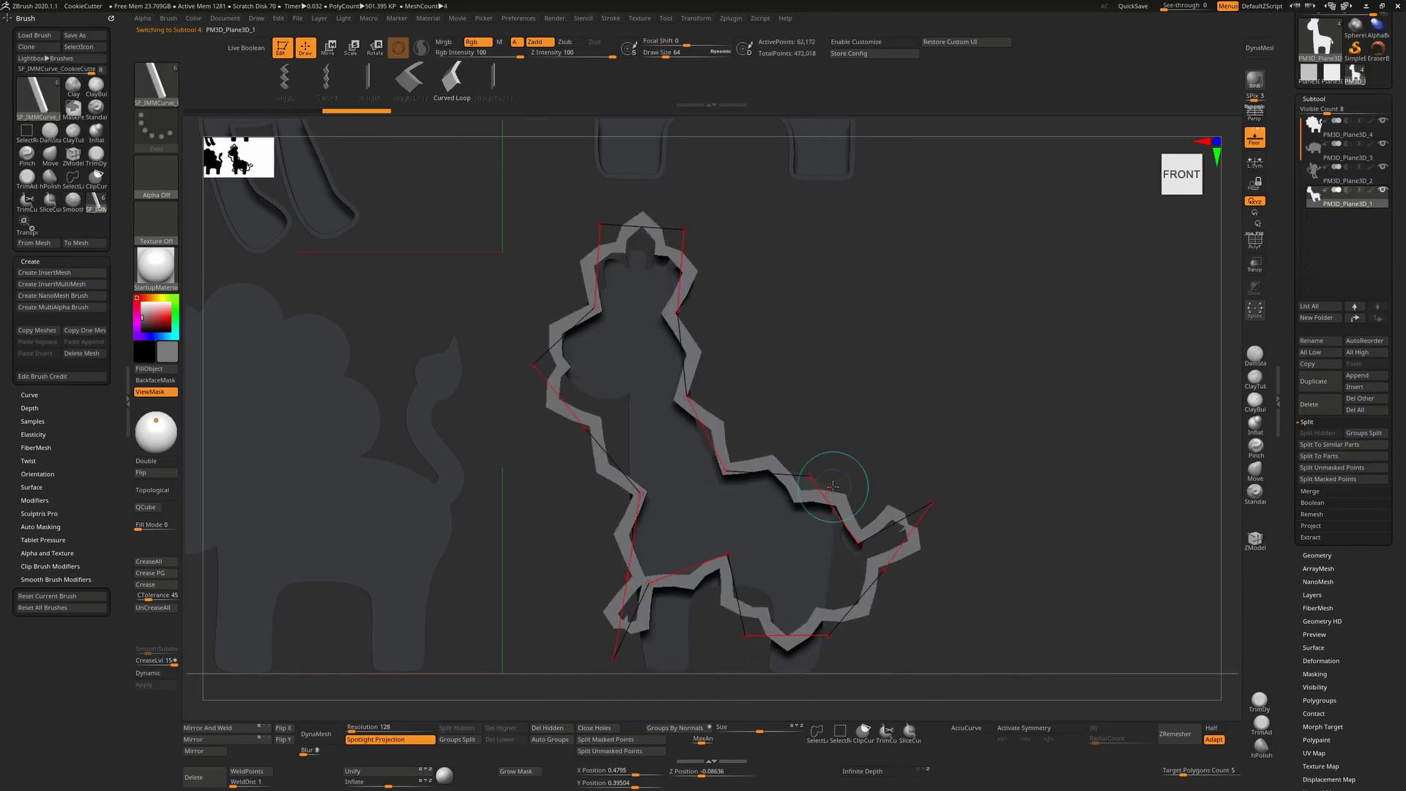
{"action": "left_click", "coordinate": [827, 498]}
{"action": "key", "text": "bracketright"}
{"action": "key", "text": "bracketright"}
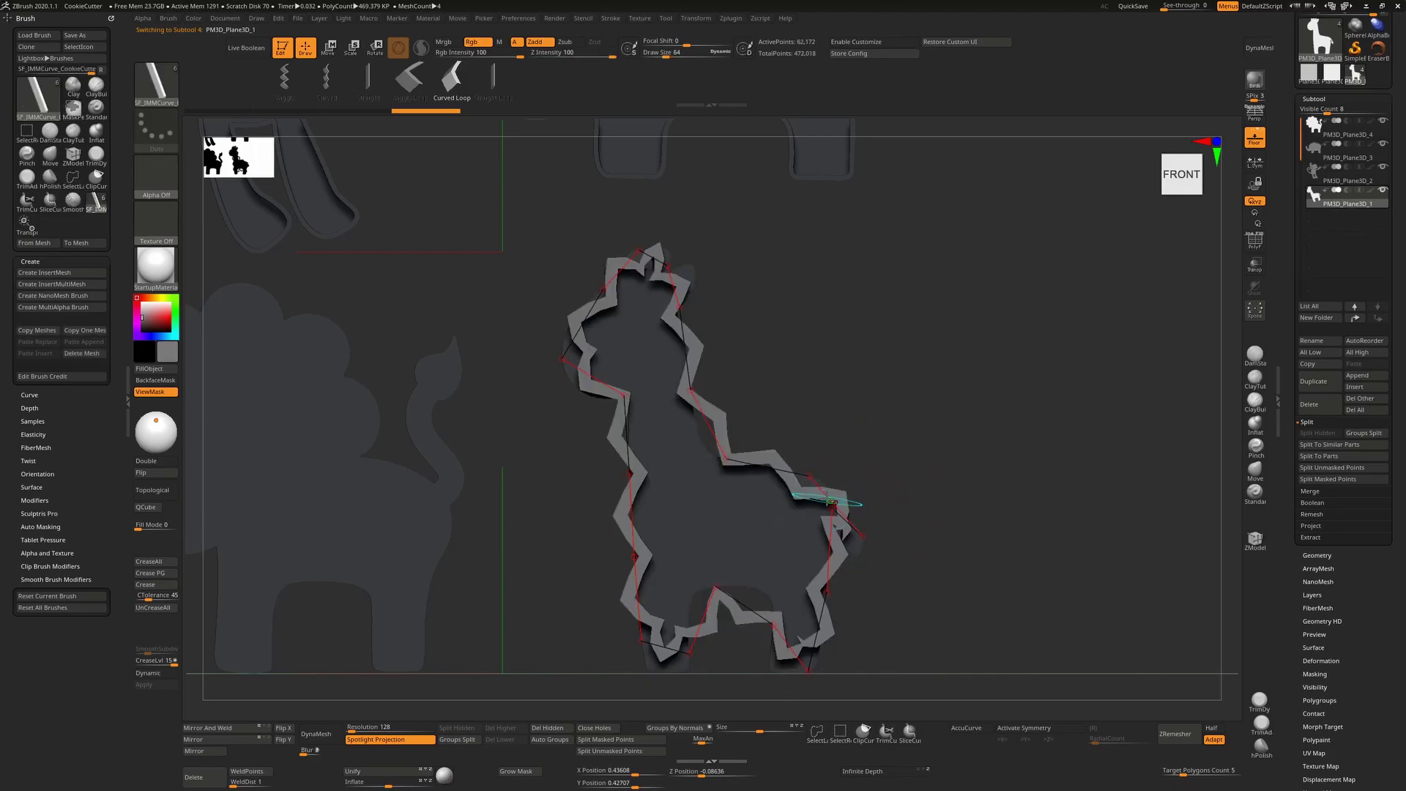
{"action": "left_click", "coordinate": [885, 371]}
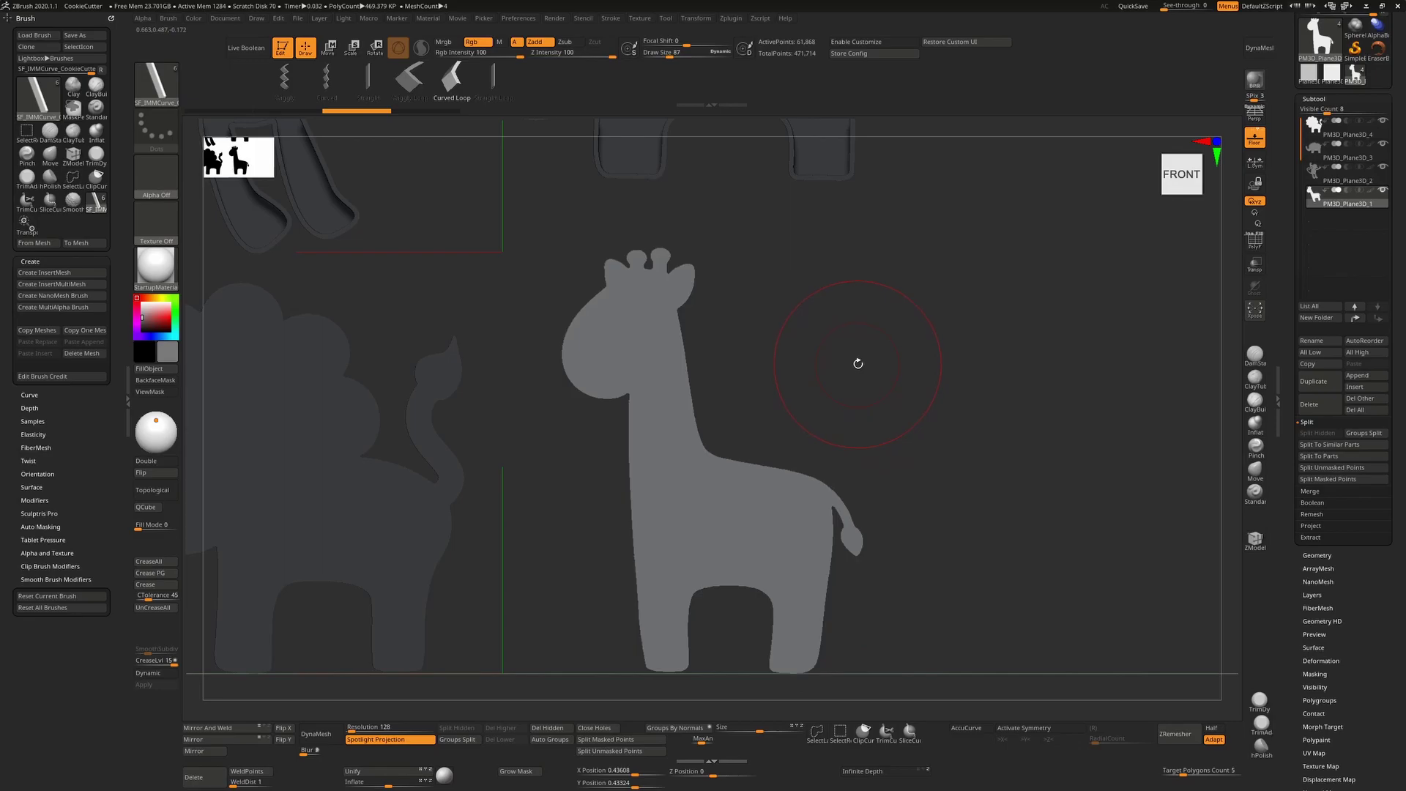
Step: Retrace the giraffe border at Draw Size 36 and reshape the curve near the tail
{"action": "type", "text": "s36"}
{"action": "key", "text": "Return"}
{"action": "left_click_drag", "start_coordinate": [784, 470], "coordinate": [786, 462]}
{"action": "left_click", "coordinate": [787, 463]}
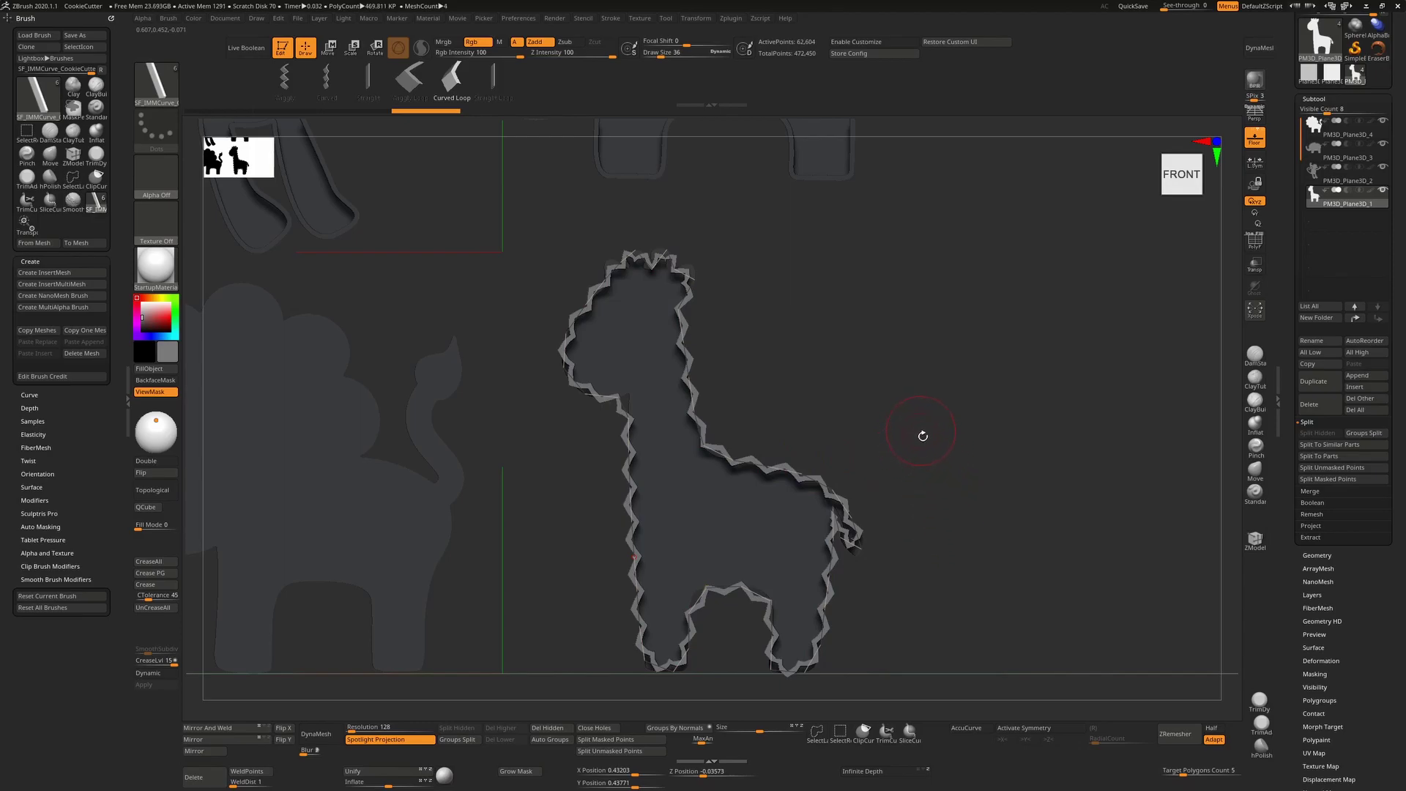
{"action": "key", "text": "ctrl+z"}
{"action": "key", "text": "s"}
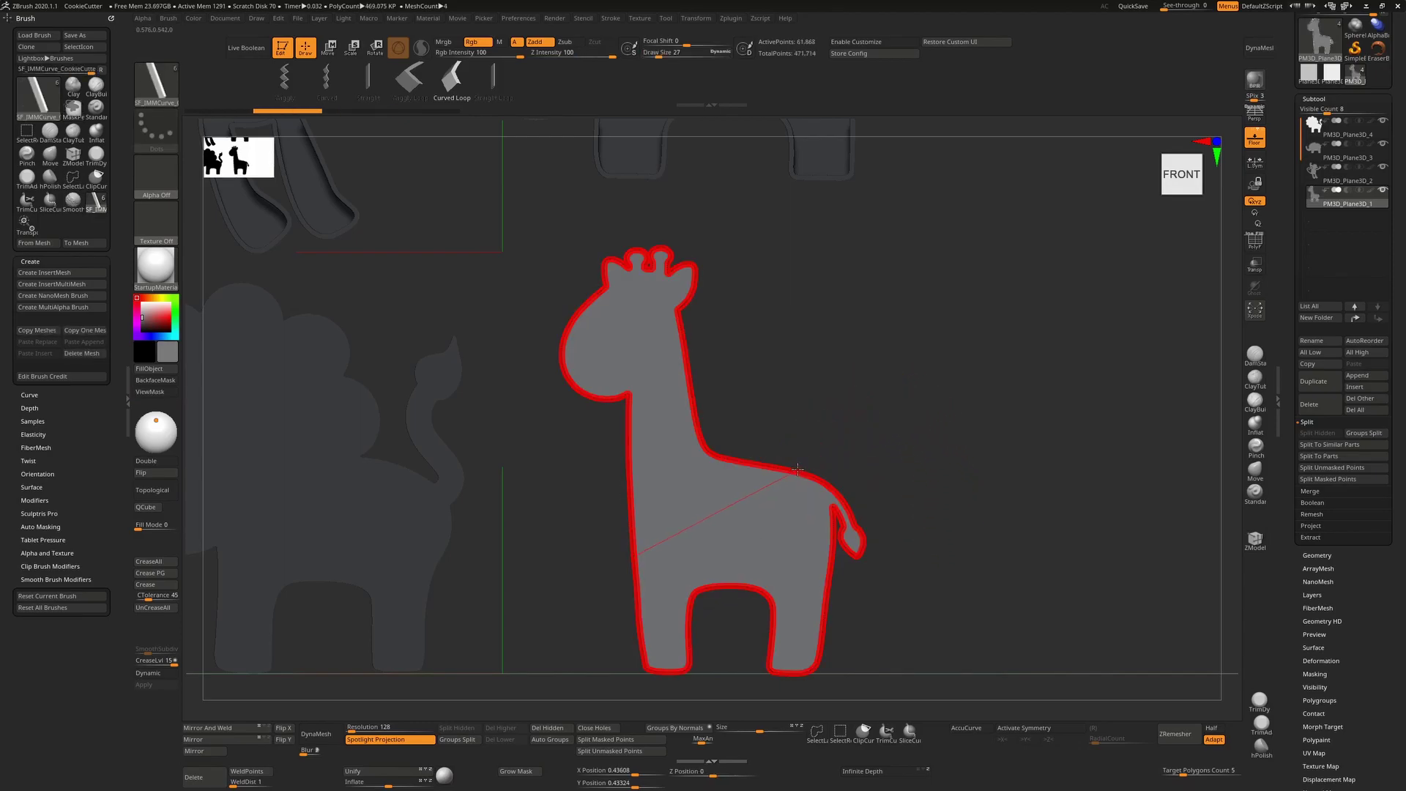
{"action": "left_click_drag", "start_coordinate": [773, 466], "coordinate": [796, 470], "text": "shift"}
{"action": "mouse_move", "coordinate": [919, 468]}
{"action": "left_mouse_down"}
{"action": "mouse_move", "coordinate": [960, 488]}
{"action": "mouse_move", "coordinate": [938, 474]}
{"action": "mouse_move", "coordinate": [947, 549]}
{"action": "mouse_move", "coordinate": [905, 477]}
{"action": "left_mouse_up"}
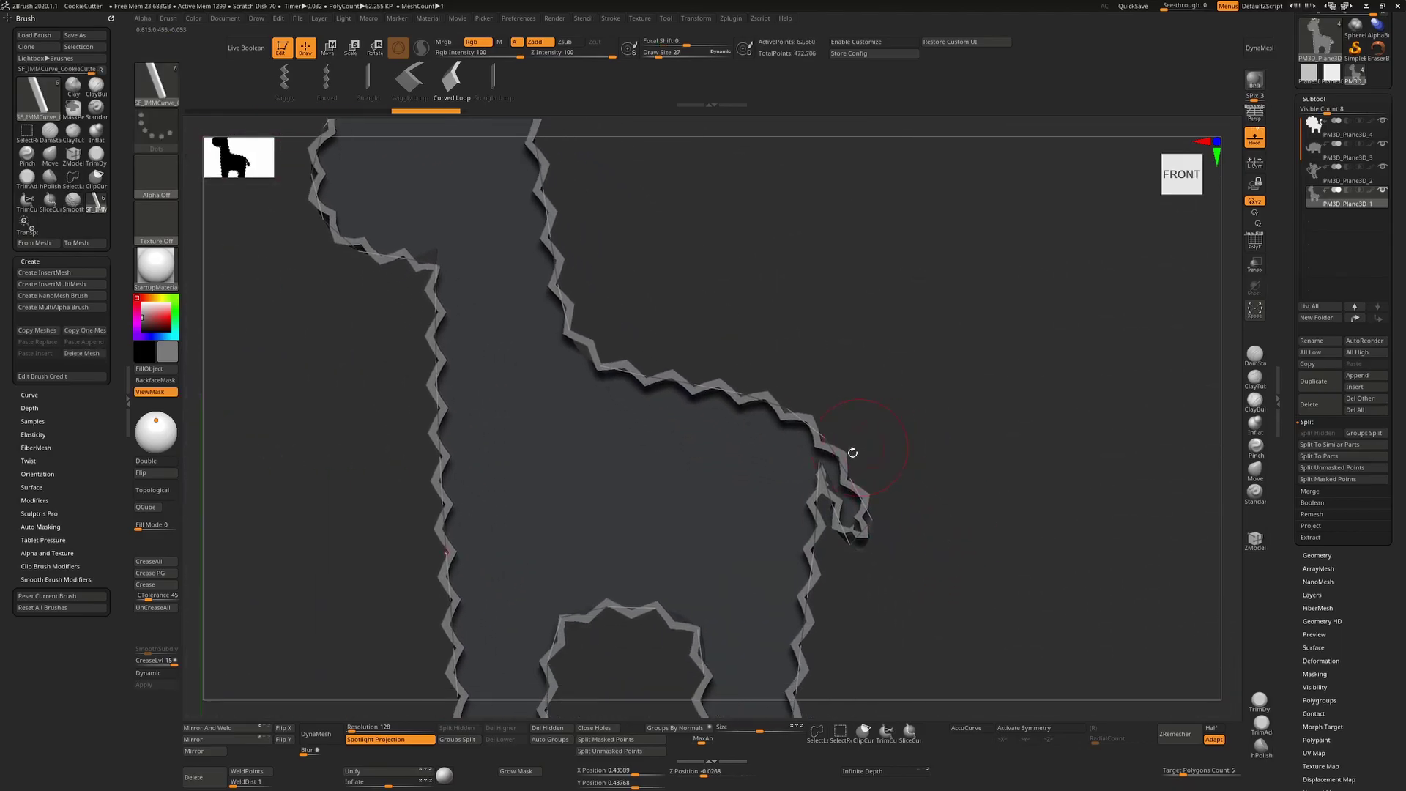
{"action": "left_click_drag", "start_coordinate": [818, 468], "coordinate": [815, 474]}
Step: Undo the last tail adjustment and switch the border to Wiggly Loop
{"action": "left_click_drag", "start_coordinate": [662, 254], "coordinate": [715, 477], "text": "alt"}
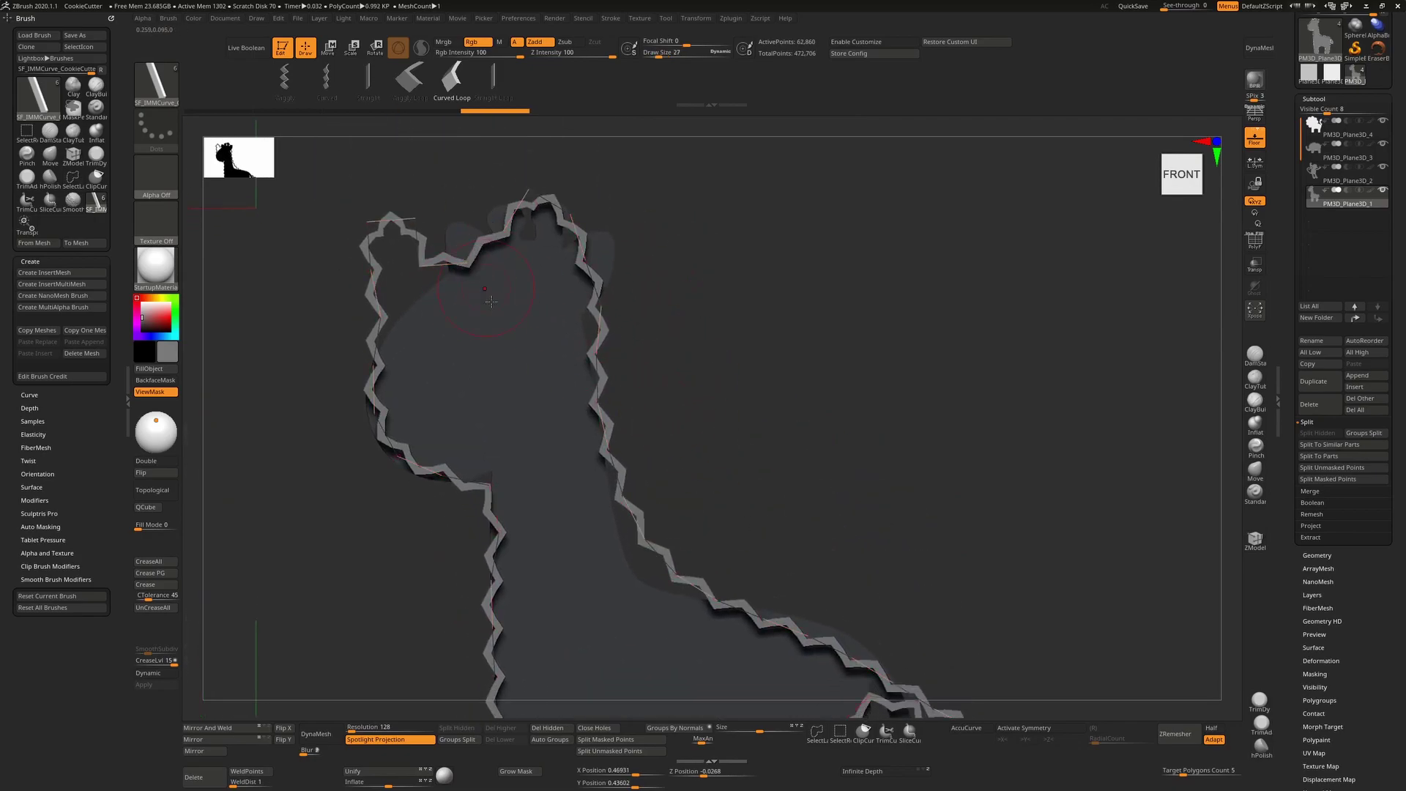
{"action": "left_click_drag", "start_coordinate": [917, 522], "coordinate": [871, 397], "text": "alt"}
{"action": "left_click_drag", "start_coordinate": [945, 495], "coordinate": [856, 314], "text": "alt"}
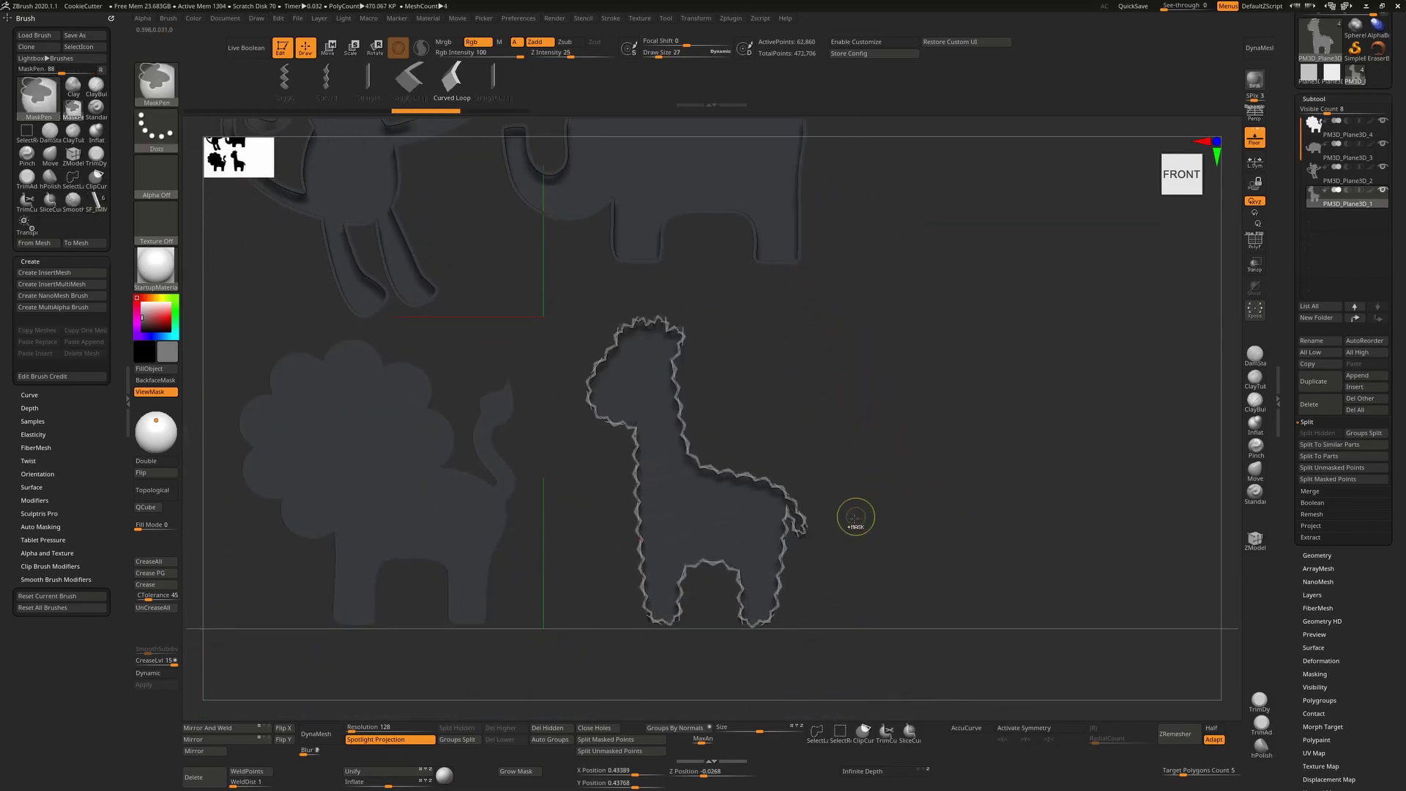
{"action": "key", "text": "ctrl+z"}
{"action": "left_click_drag", "start_coordinate": [847, 489], "coordinate": [1046, 461], "text": "alt"}
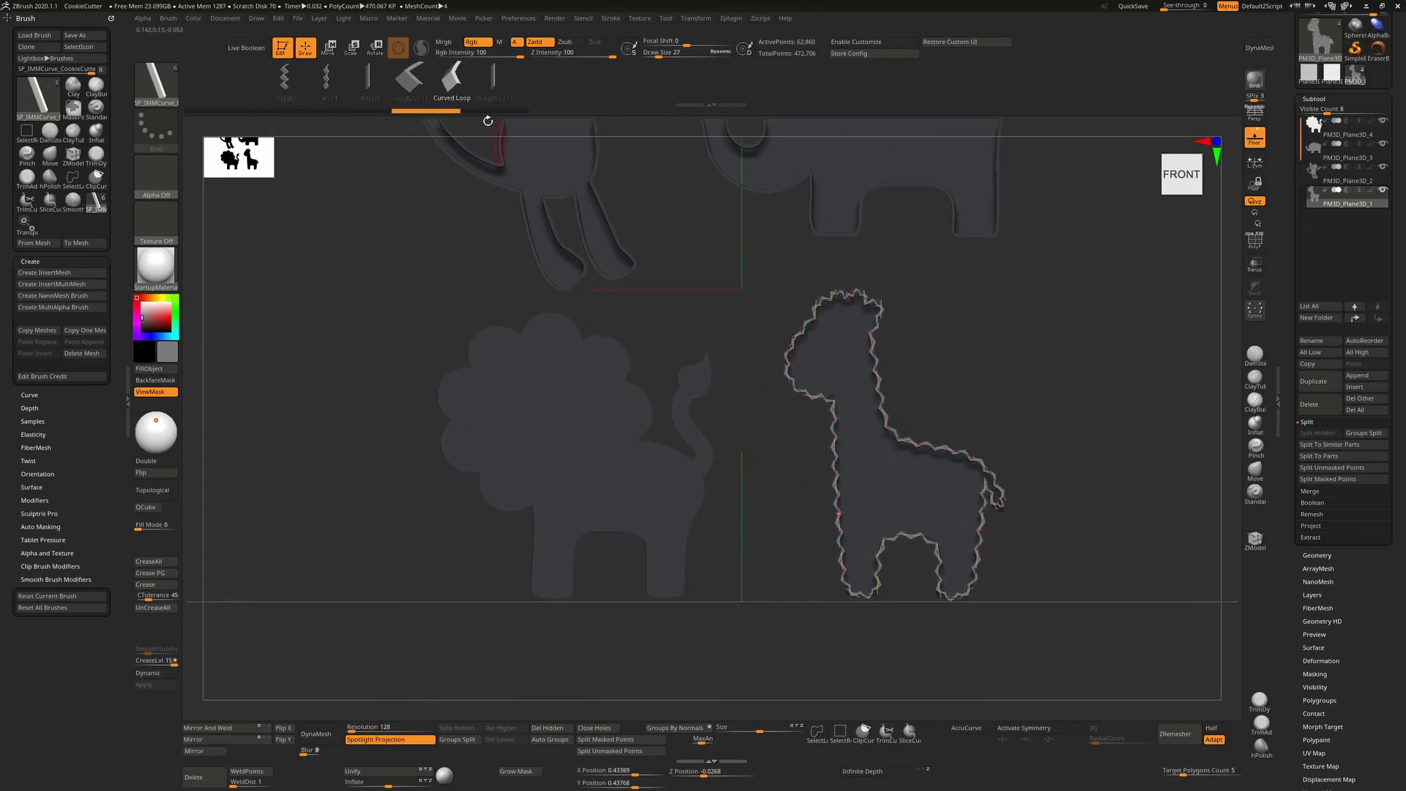
{"action": "key", "text": "Left"}
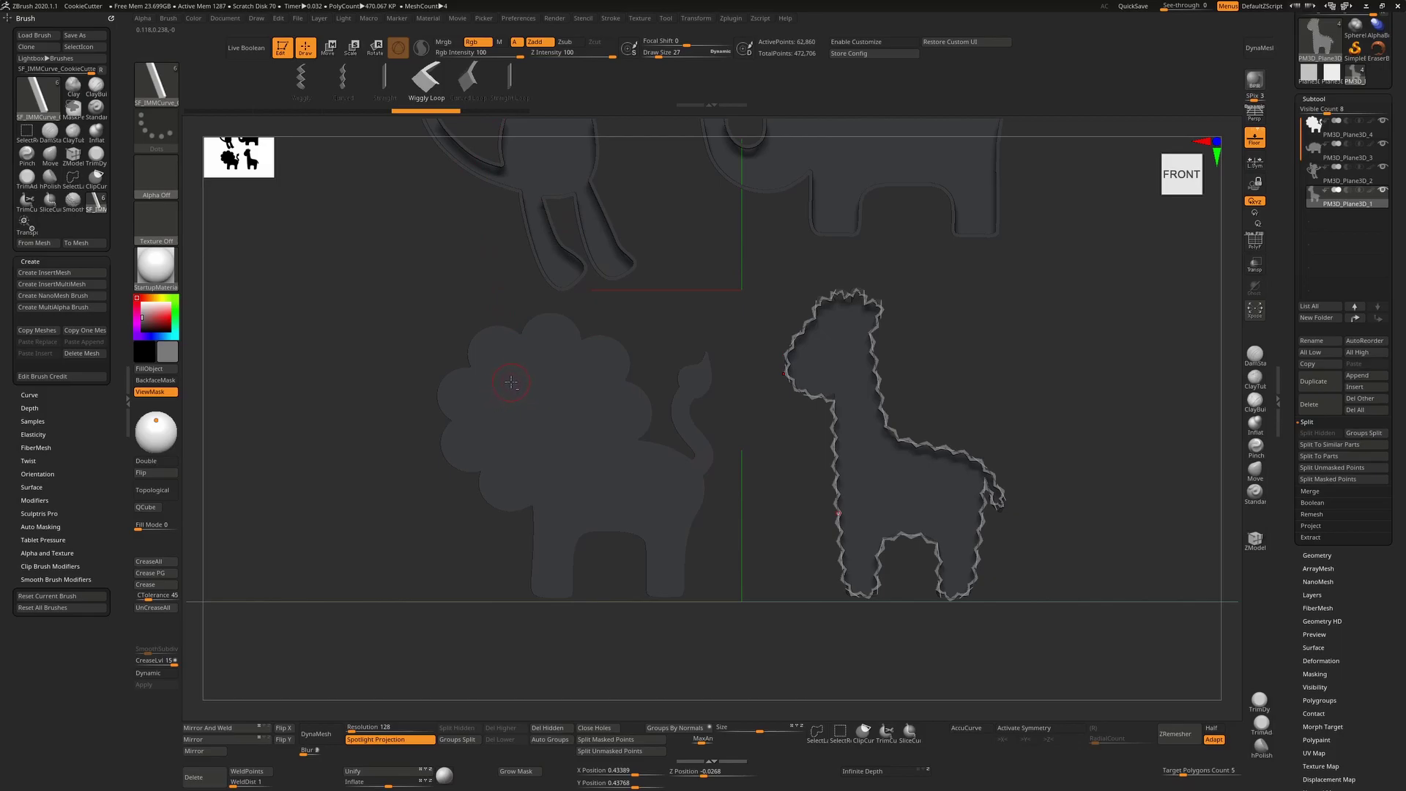
Step: Draw a thicker zigzag Wiggly Loop cutter border around the lion
{"action": "left_click", "coordinate": [507, 377], "text": "alt"}
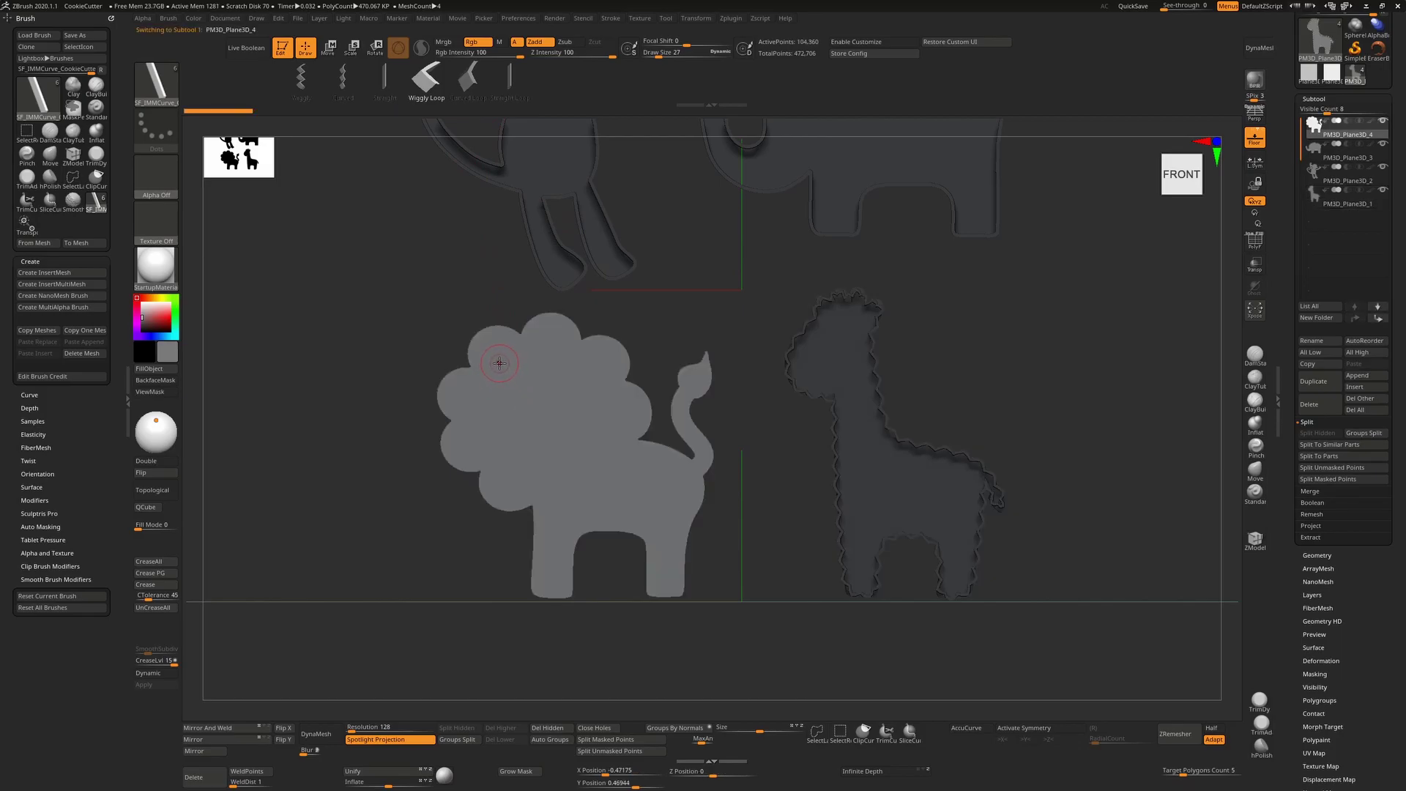
{"action": "left_click_drag", "start_coordinate": [488, 348], "coordinate": [482, 332]}
{"action": "left_click", "coordinate": [481, 331]}
{"action": "key", "text": "bracketright"}
{"action": "left_click", "coordinate": [480, 330]}
{"action": "left_click", "coordinate": [677, 628]}
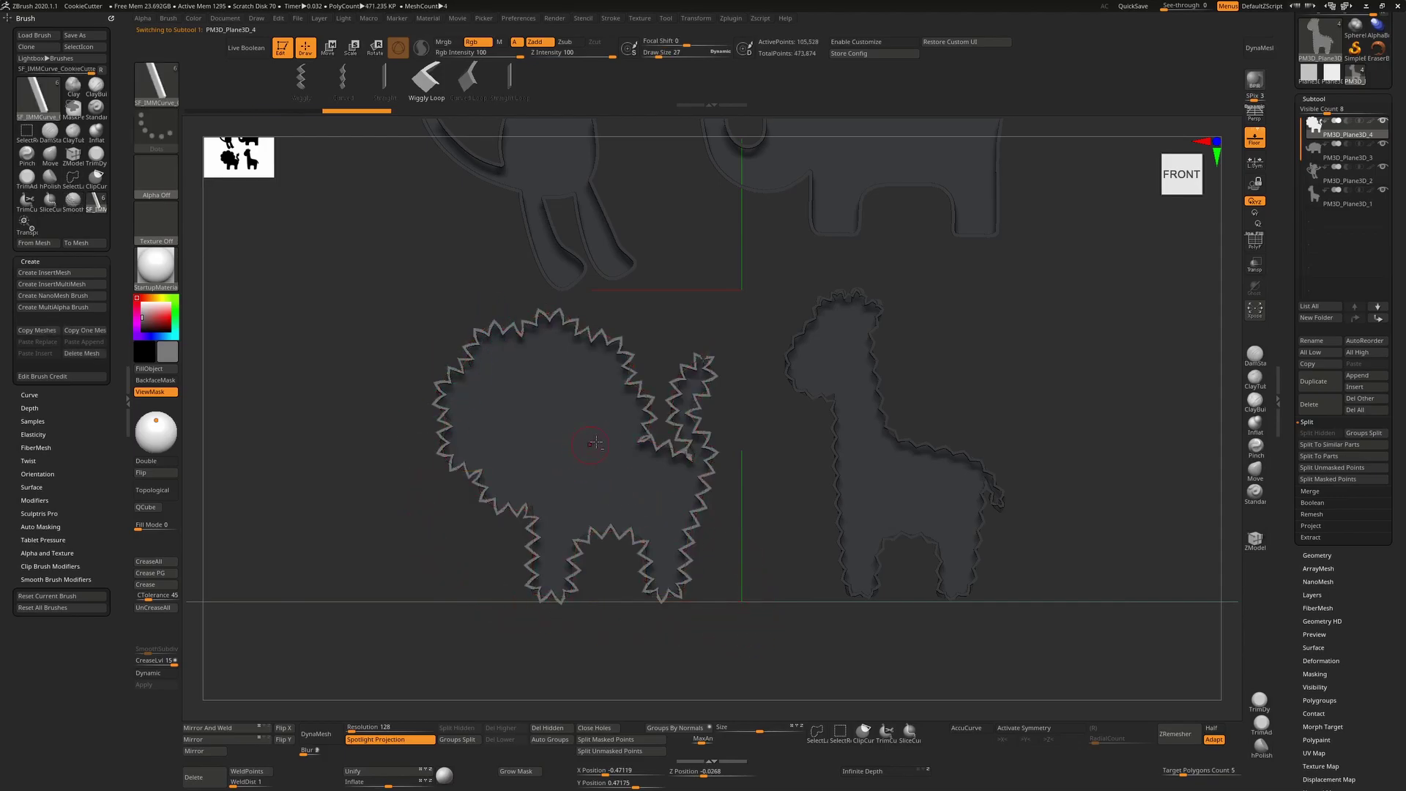
Step: Tilt the view to check all four cutters' depth, toggling ViewMask and PolyF
{"action": "right_click_drag", "start_coordinate": [956, 498], "coordinate": [904, 526], "text": "ctrl"}
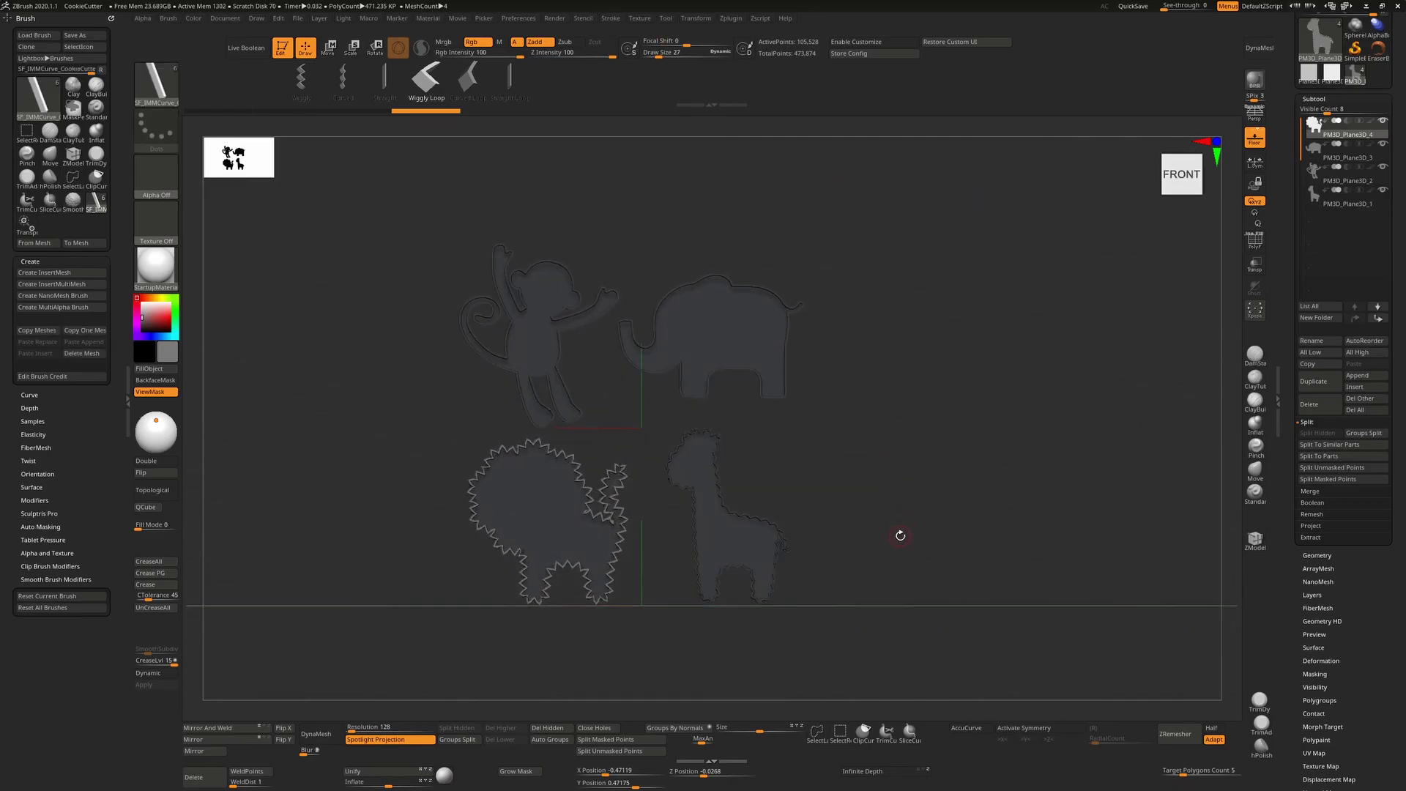
{"action": "mouse_move", "coordinate": [933, 477]}
{"action": "right_mouse_down"}
{"action": "mouse_move", "coordinate": [957, 468]}
{"action": "mouse_move", "coordinate": [937, 487]}
{"action": "right_mouse_up"}
{"action": "left_click", "coordinate": [742, 327], "text": "alt"}
{"action": "right_click_drag", "start_coordinate": [792, 341], "coordinate": [856, 346]}
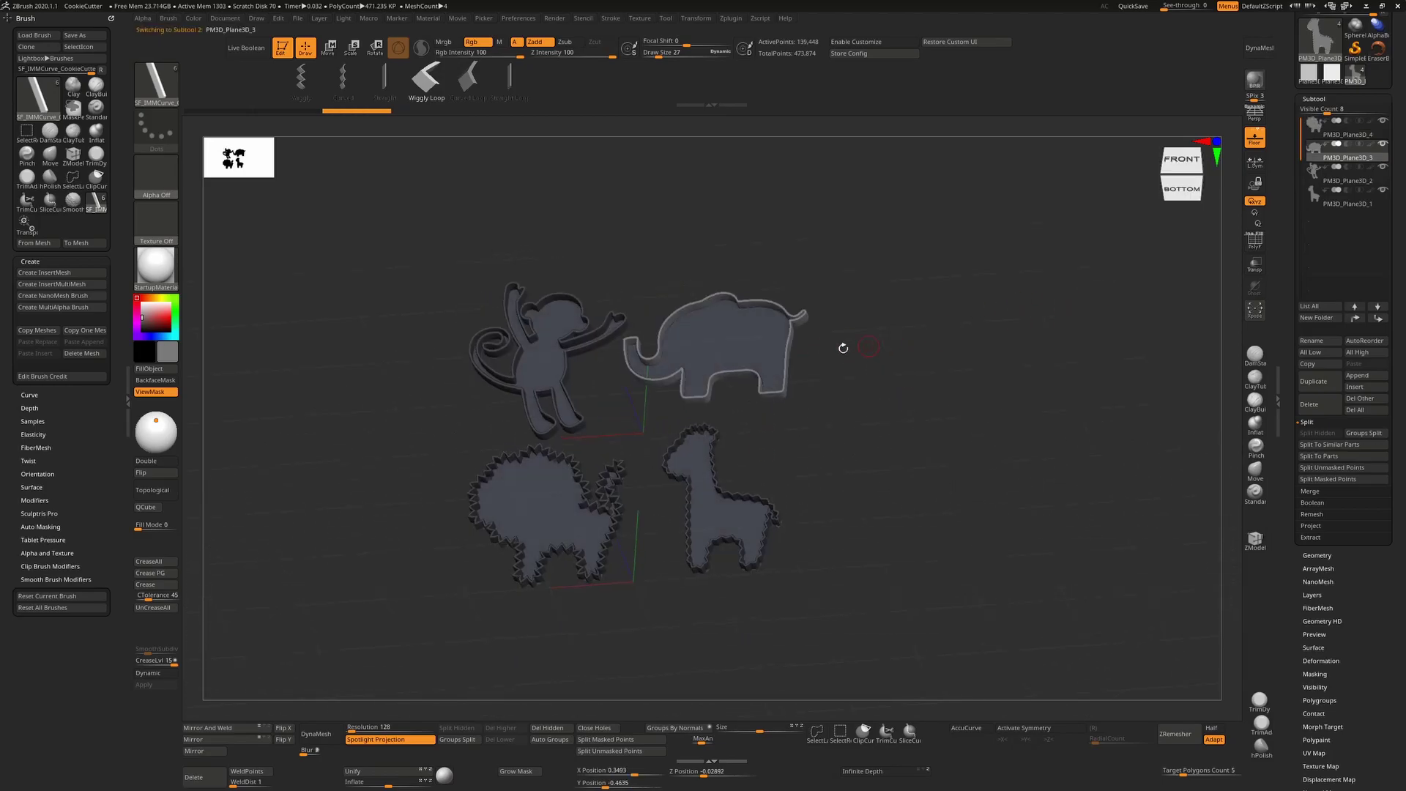
{"action": "key", "text": "ctrl+h"}
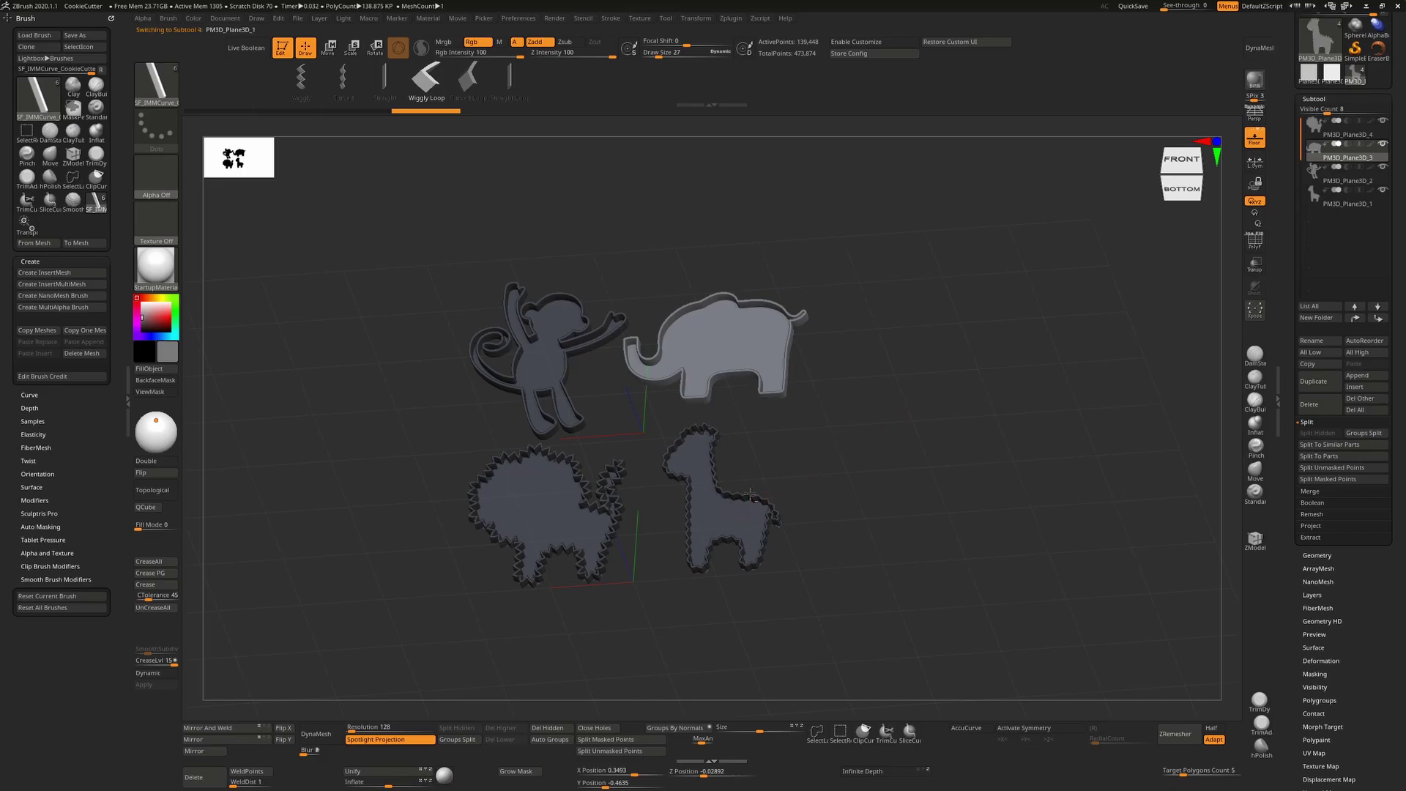
{"action": "left_click", "coordinate": [742, 497], "text": "alt"}
{"action": "key", "text": "ctrl"}
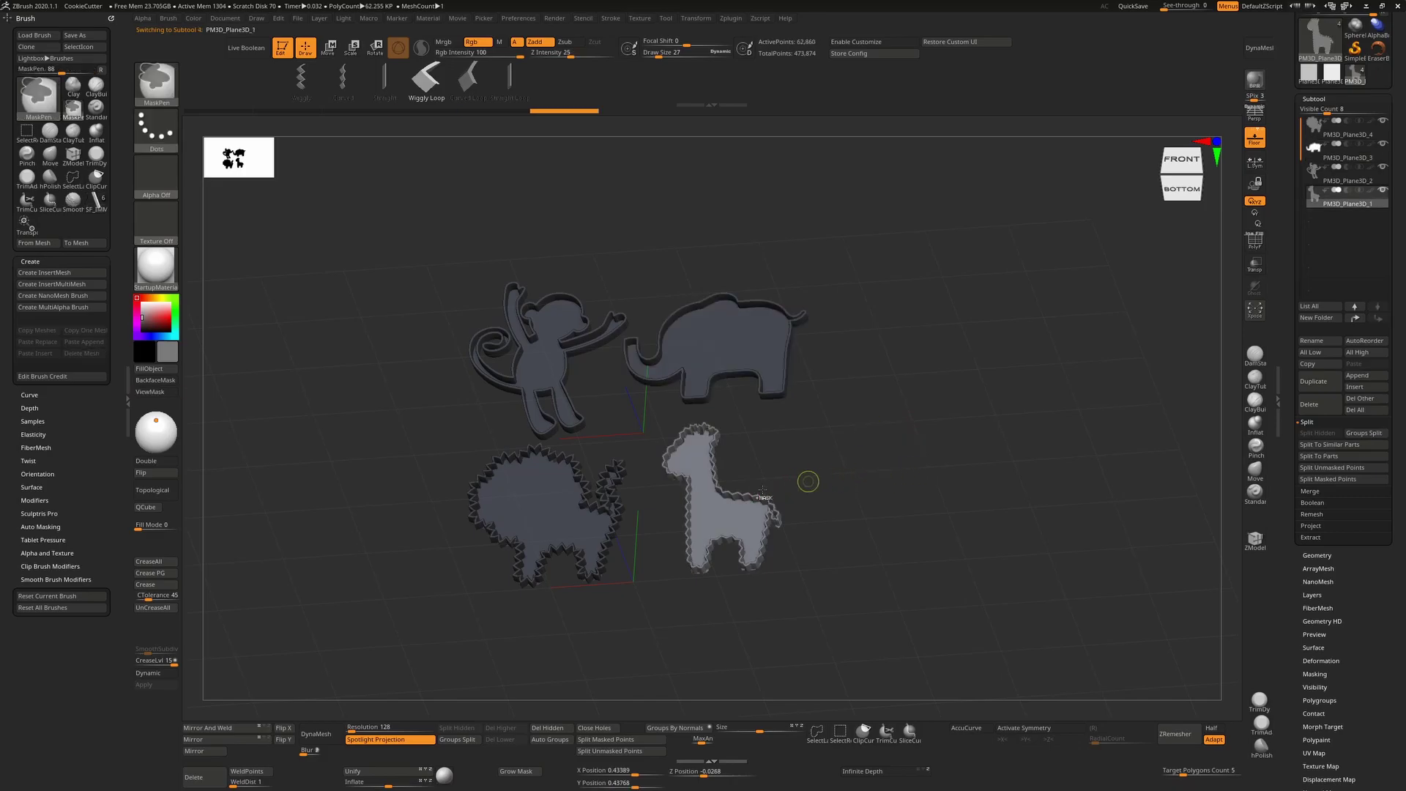
{"action": "left_click", "coordinate": [592, 504], "text": "alt"}
{"action": "key", "text": "ctrl+h"}
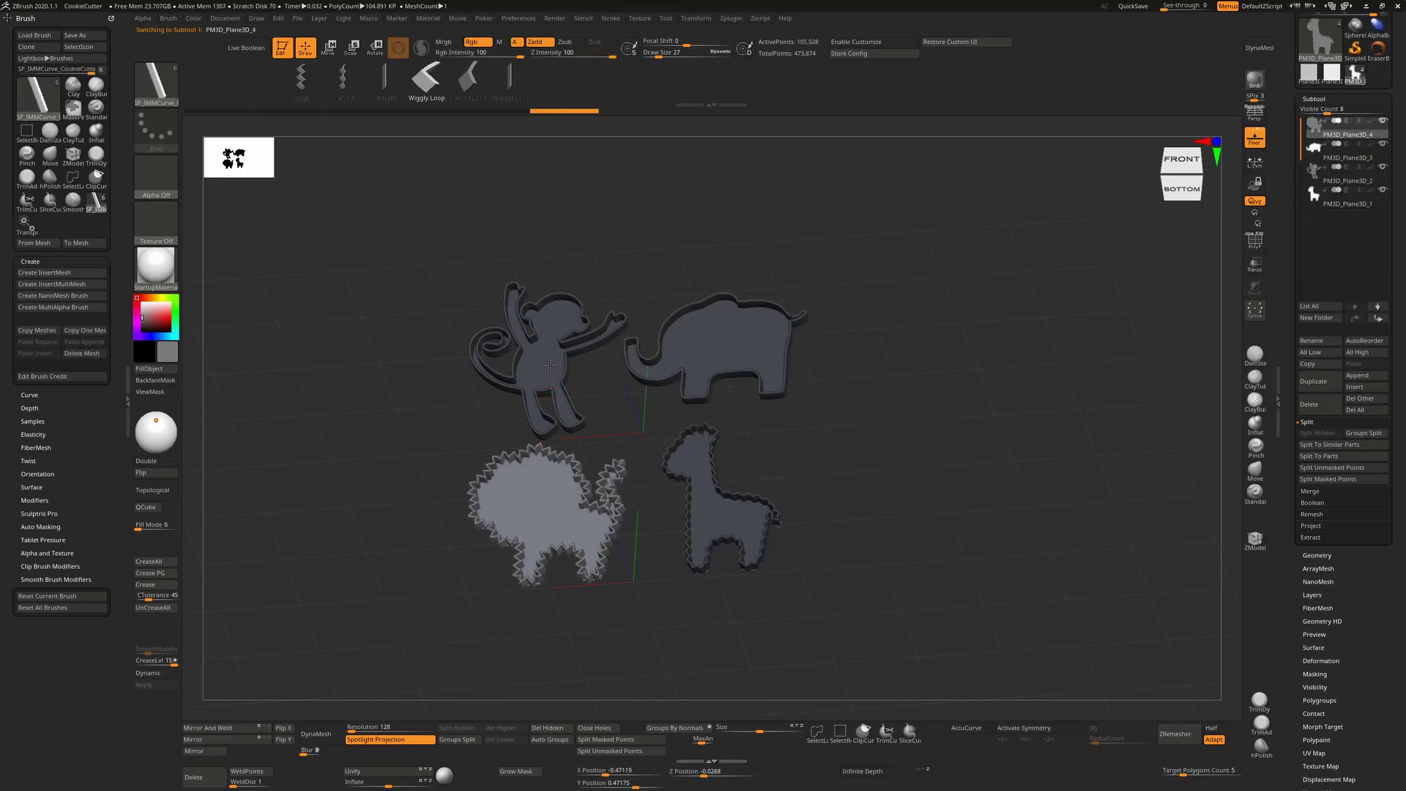
{"action": "left_click", "coordinate": [549, 368], "text": "alt"}
{"action": "key", "text": "shift+f"}
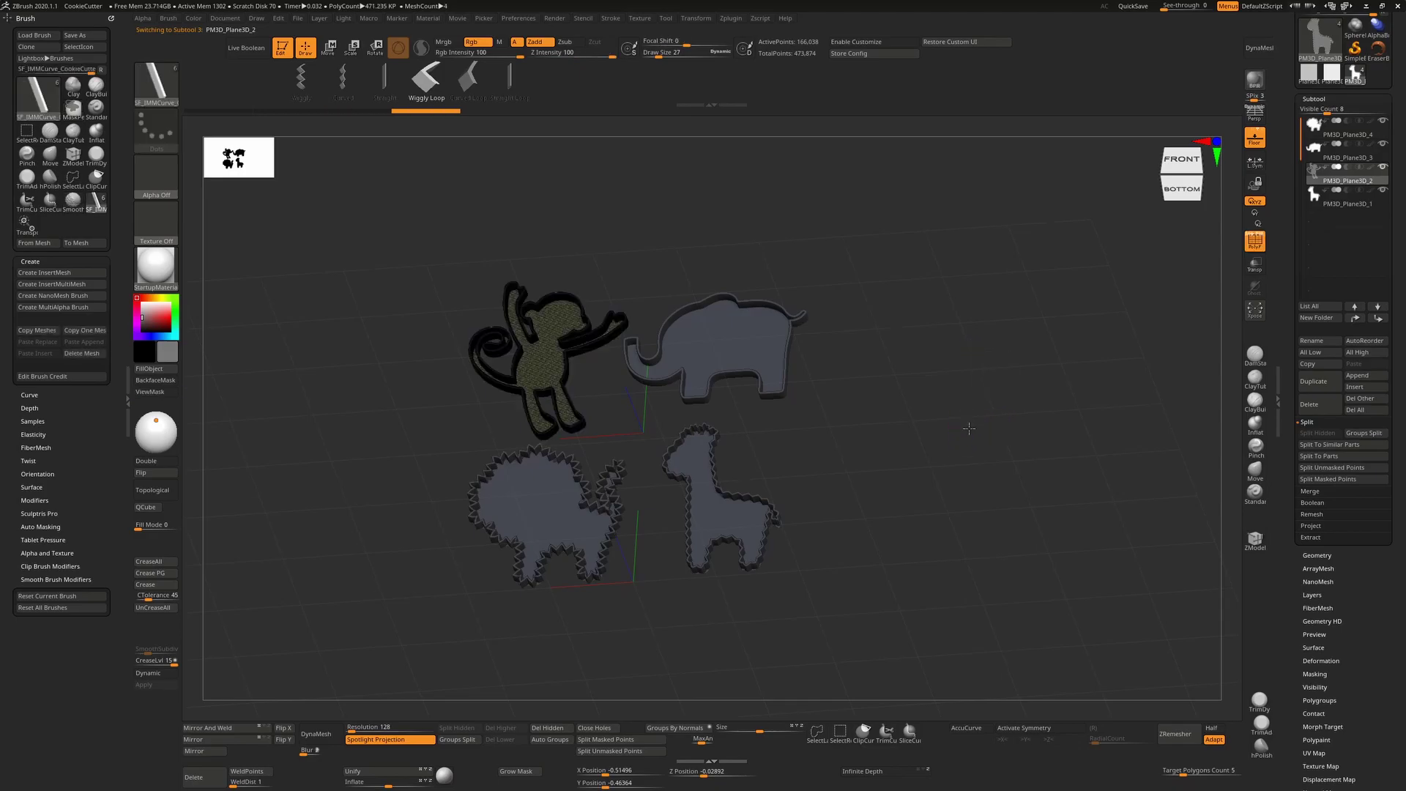
Step: Hide and delete the interior polygons of the monkey and elephant cutters
{"action": "left_click_drag", "start_coordinate": [967, 424], "coordinate": [952, 420], "text": "shift"}
{"action": "key", "text": "ctrl+shift"}
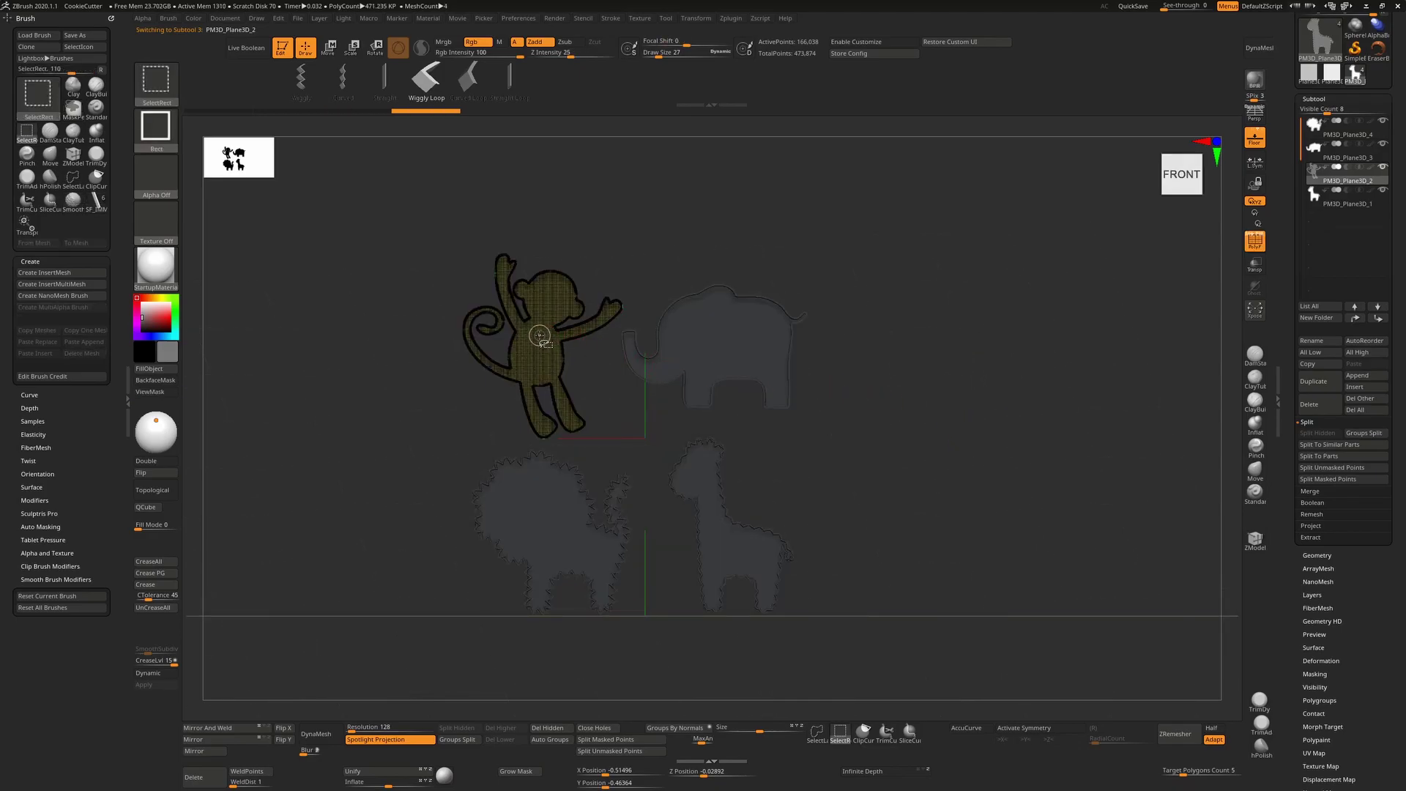
{"action": "left_click", "coordinate": [540, 336], "text": "ctrl+shift"}
{"action": "left_click", "coordinate": [540, 336], "text": "ctrl+shift"}
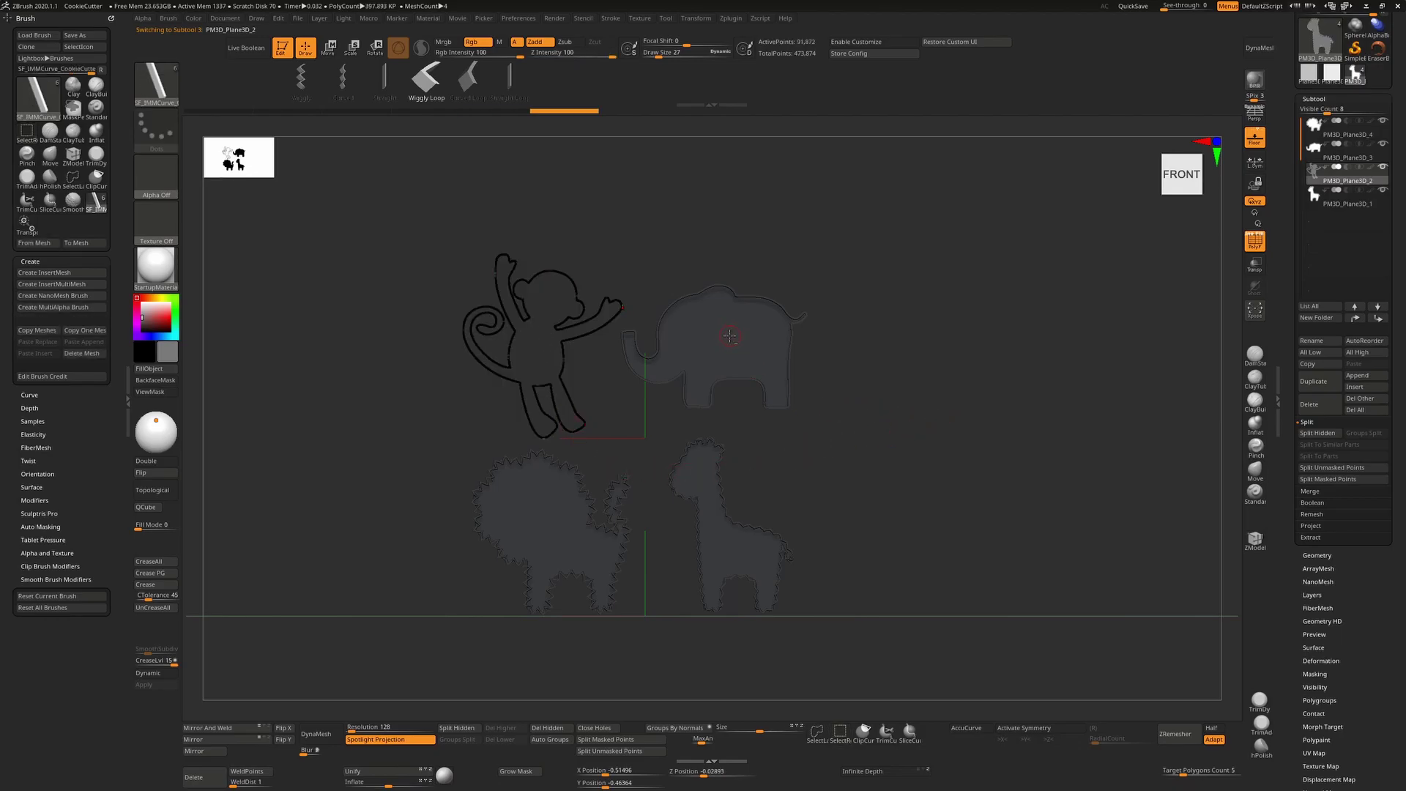
{"action": "left_click", "coordinate": [1325, 555]}
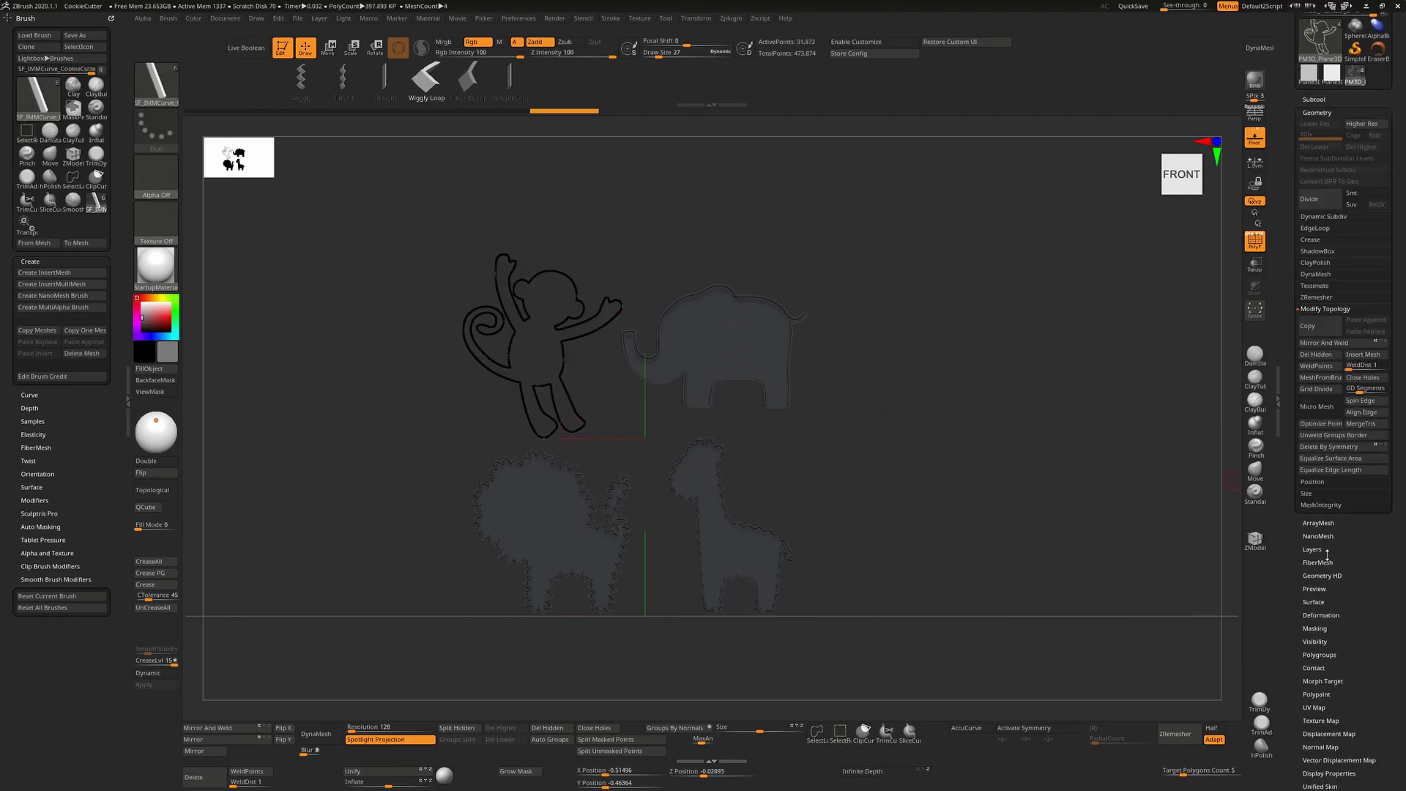
{"action": "left_click", "coordinate": [1330, 344]}
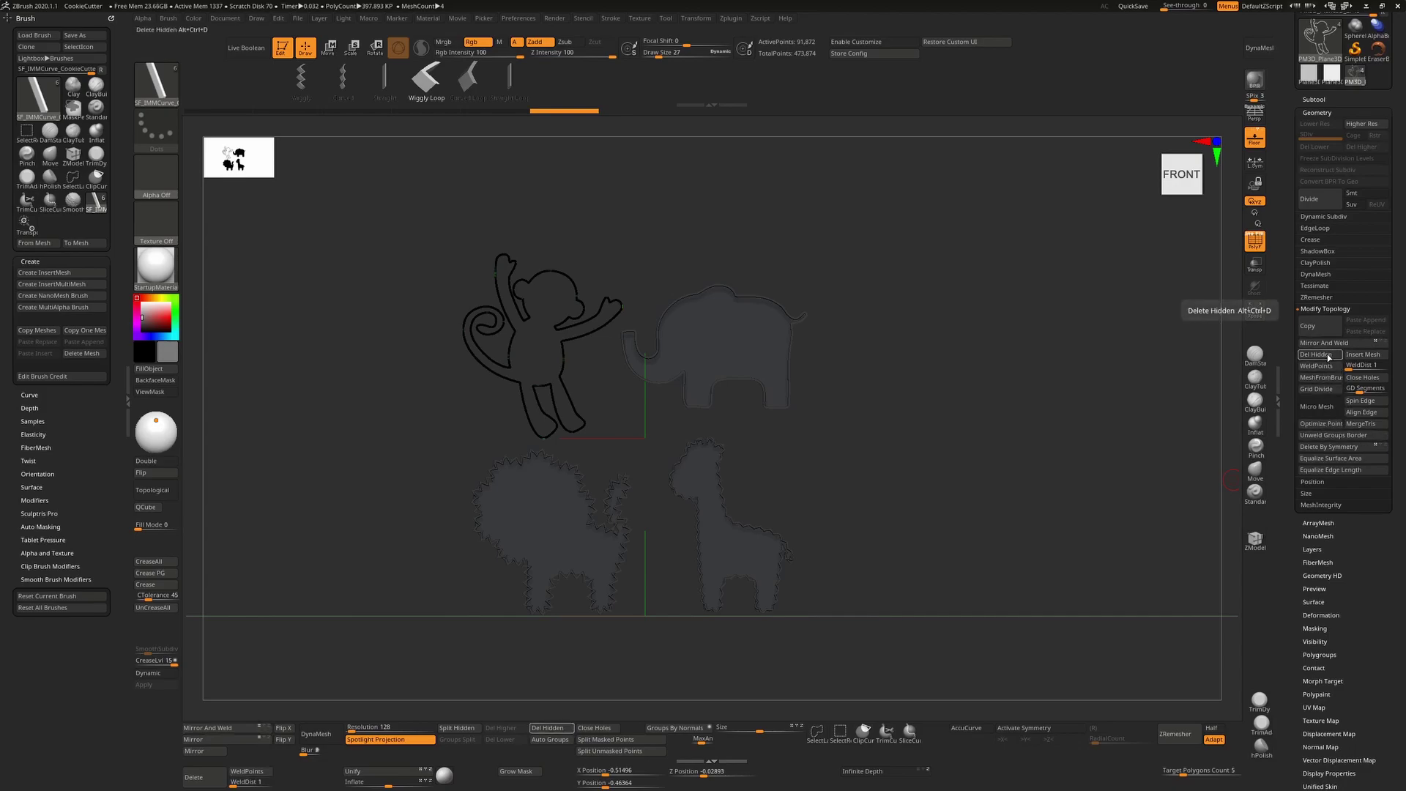
{"action": "left_click", "coordinate": [755, 359], "text": "alt"}
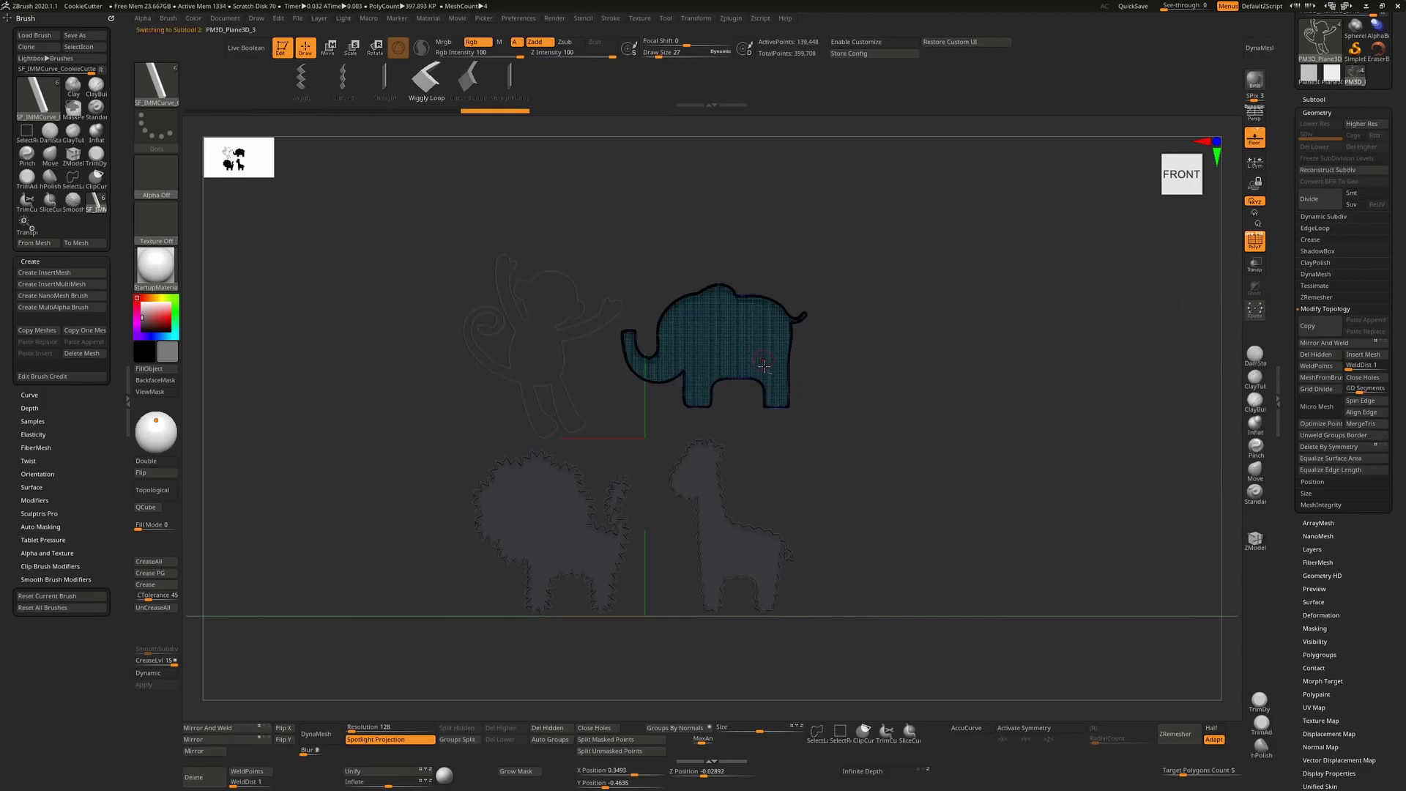
{"action": "key", "text": "ctrl+shift"}
{"action": "left_click", "coordinate": [745, 340], "text": "ctrl+shift"}
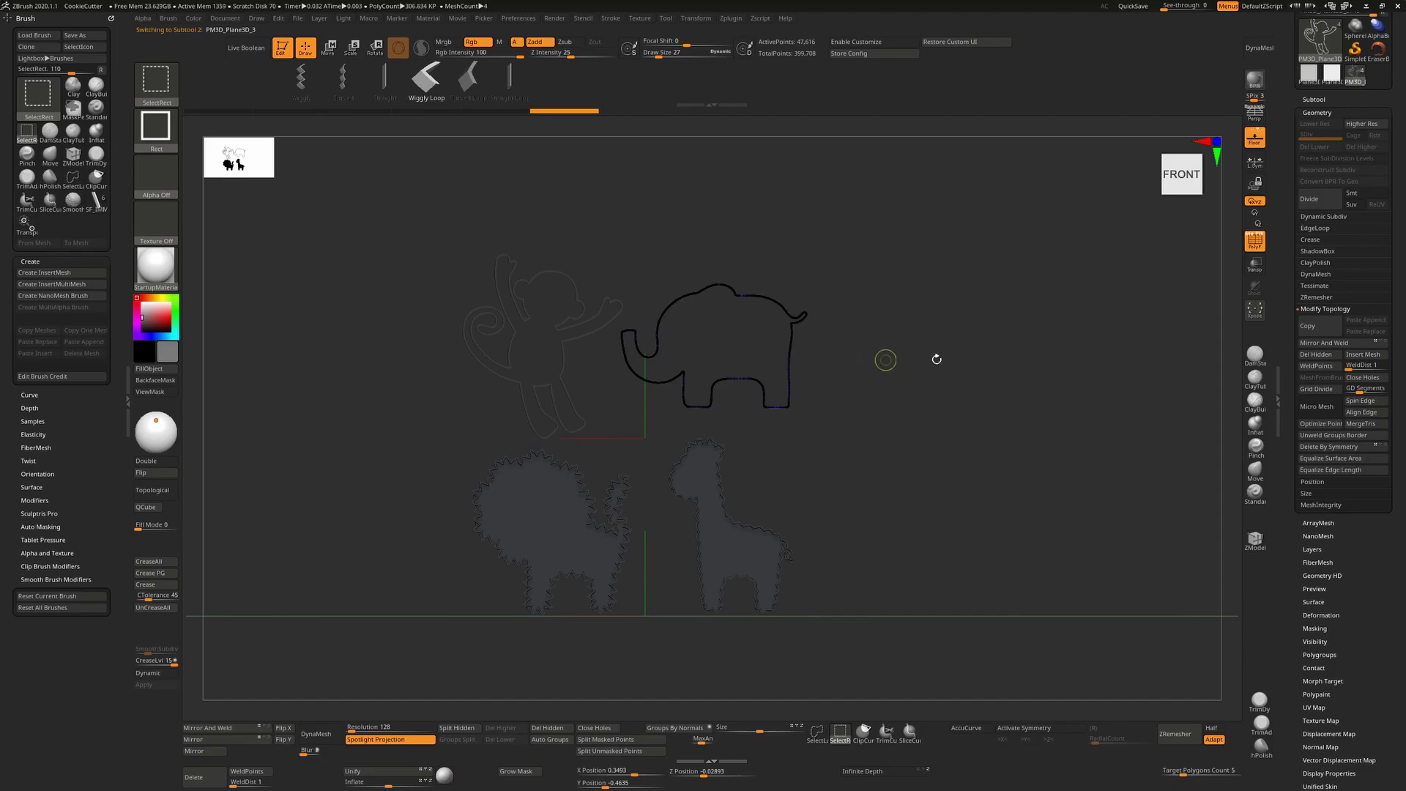
{"action": "left_click", "coordinate": [1316, 354]}
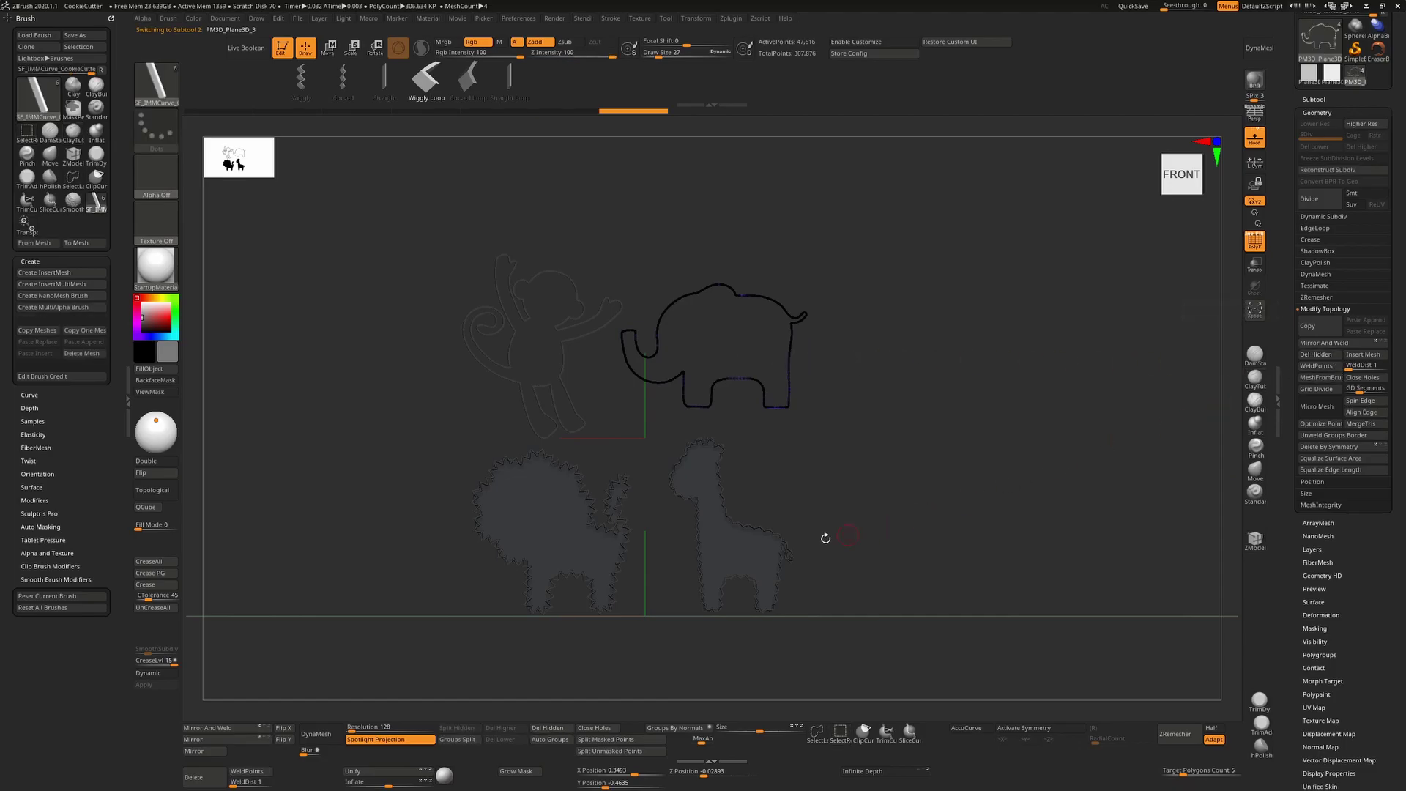
Step: Hide and delete the giraffe and lion solid fills, keeping their outline walls
{"action": "left_click", "coordinate": [742, 546], "text": "alt"}
{"action": "key", "text": "ctrl+shift"}
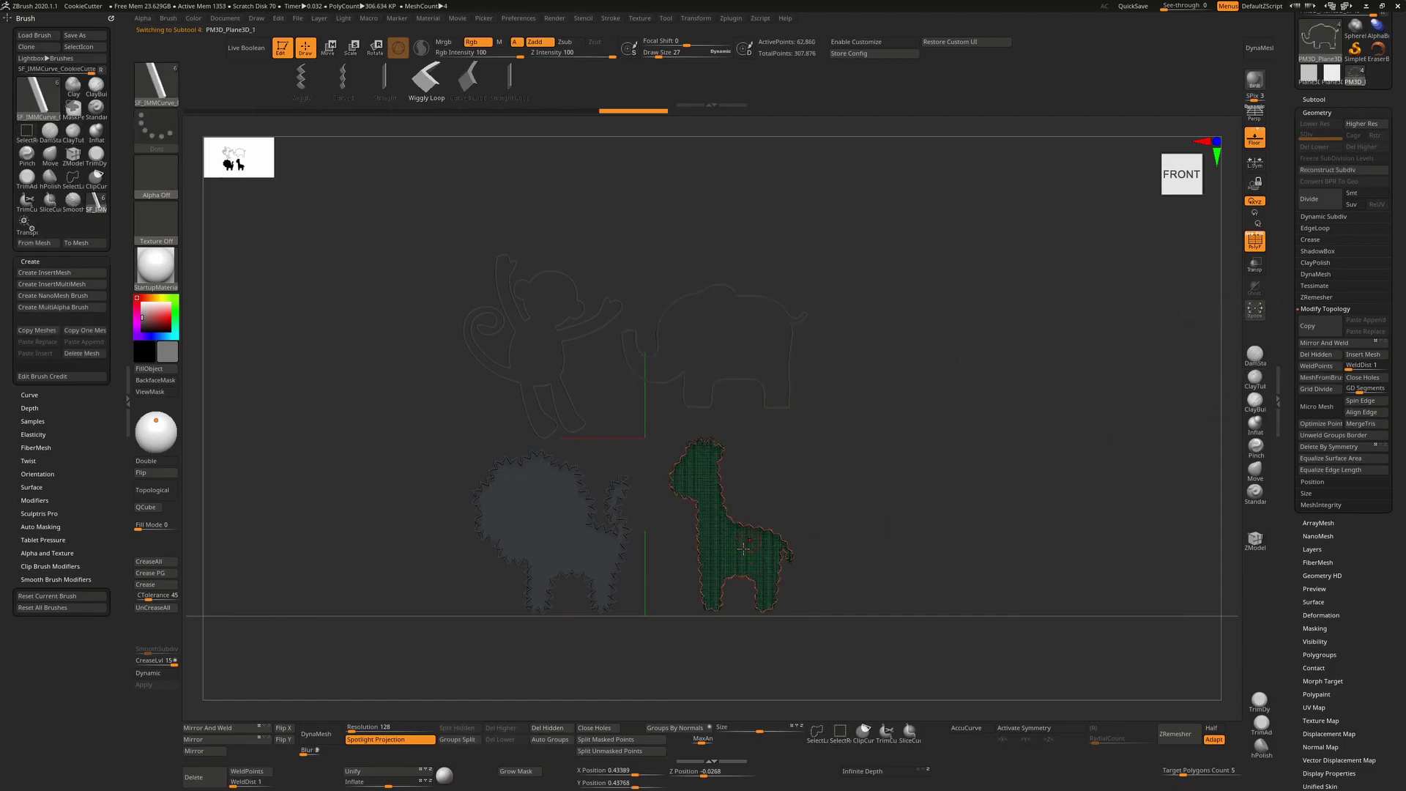
{"action": "left_click", "coordinate": [587, 546], "text": "alt"}
{"action": "left_click", "coordinate": [744, 563], "text": "alt"}
{"action": "left_click", "coordinate": [602, 539], "text": "alt"}
{"action": "left_click", "coordinate": [739, 548], "text": "alt"}
{"action": "key", "text": "ctrl+shift"}
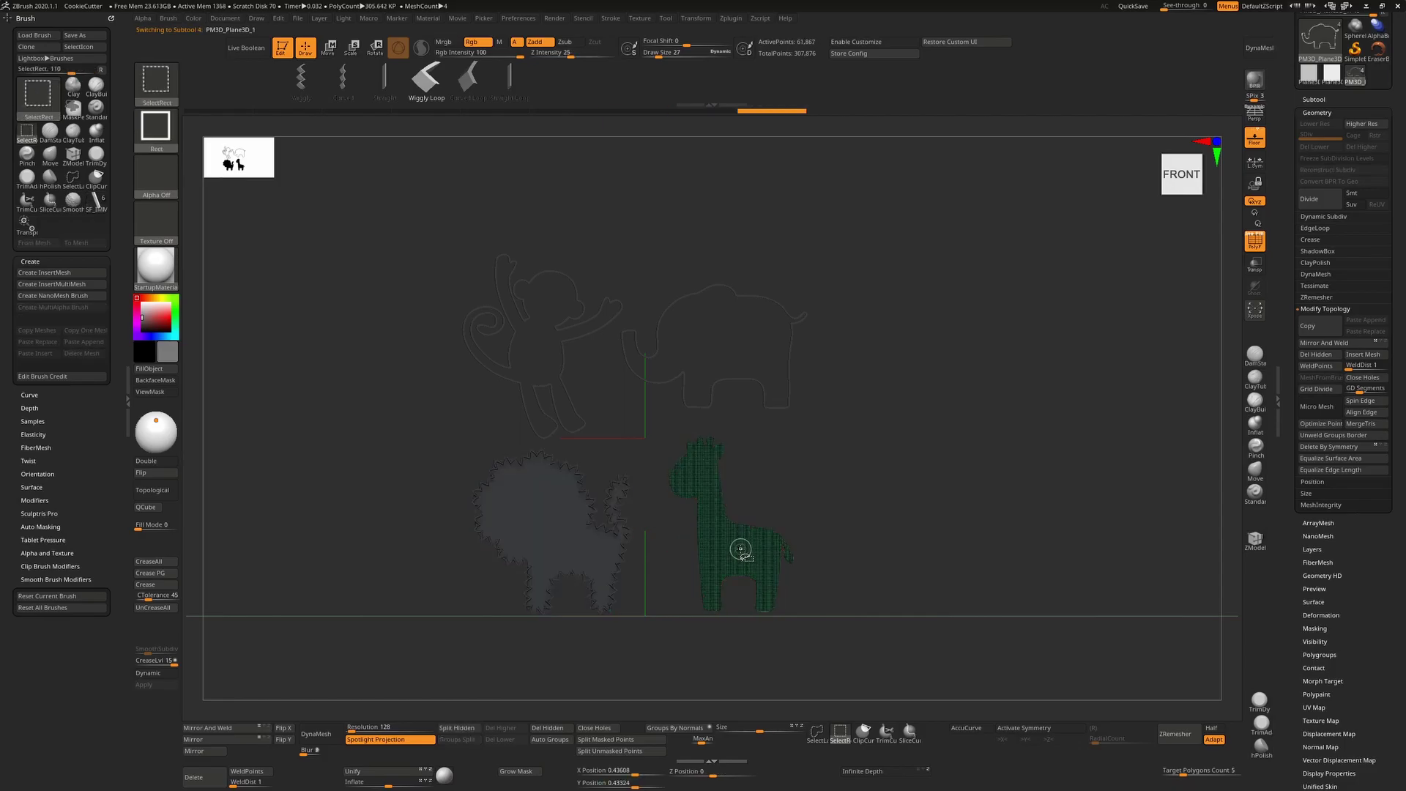
{"action": "left_click", "coordinate": [739, 548], "text": "ctrl+shift"}
{"action": "left_click", "coordinate": [1318, 354]}
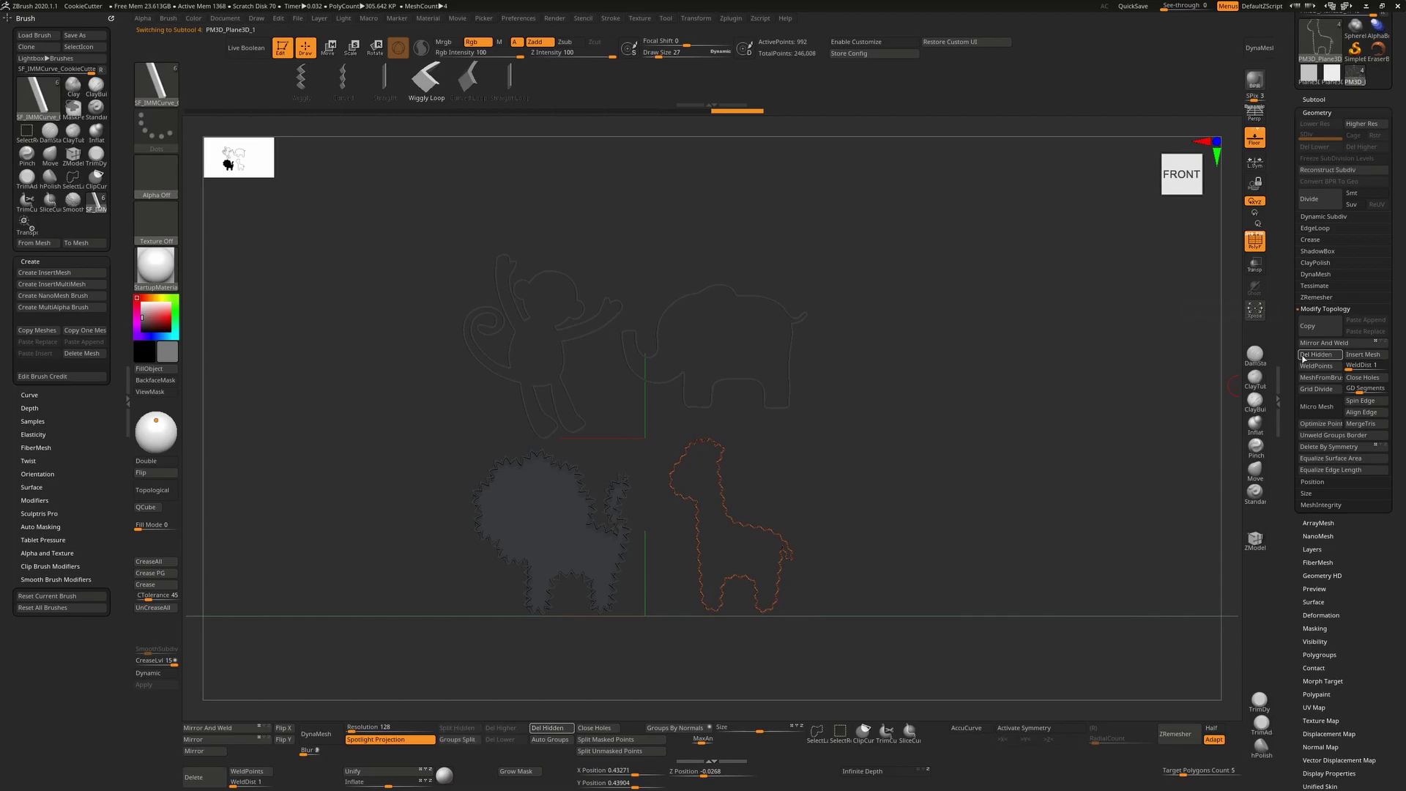
{"action": "left_click", "coordinate": [572, 538], "text": "alt"}
{"action": "key", "text": "ctrl+shift"}
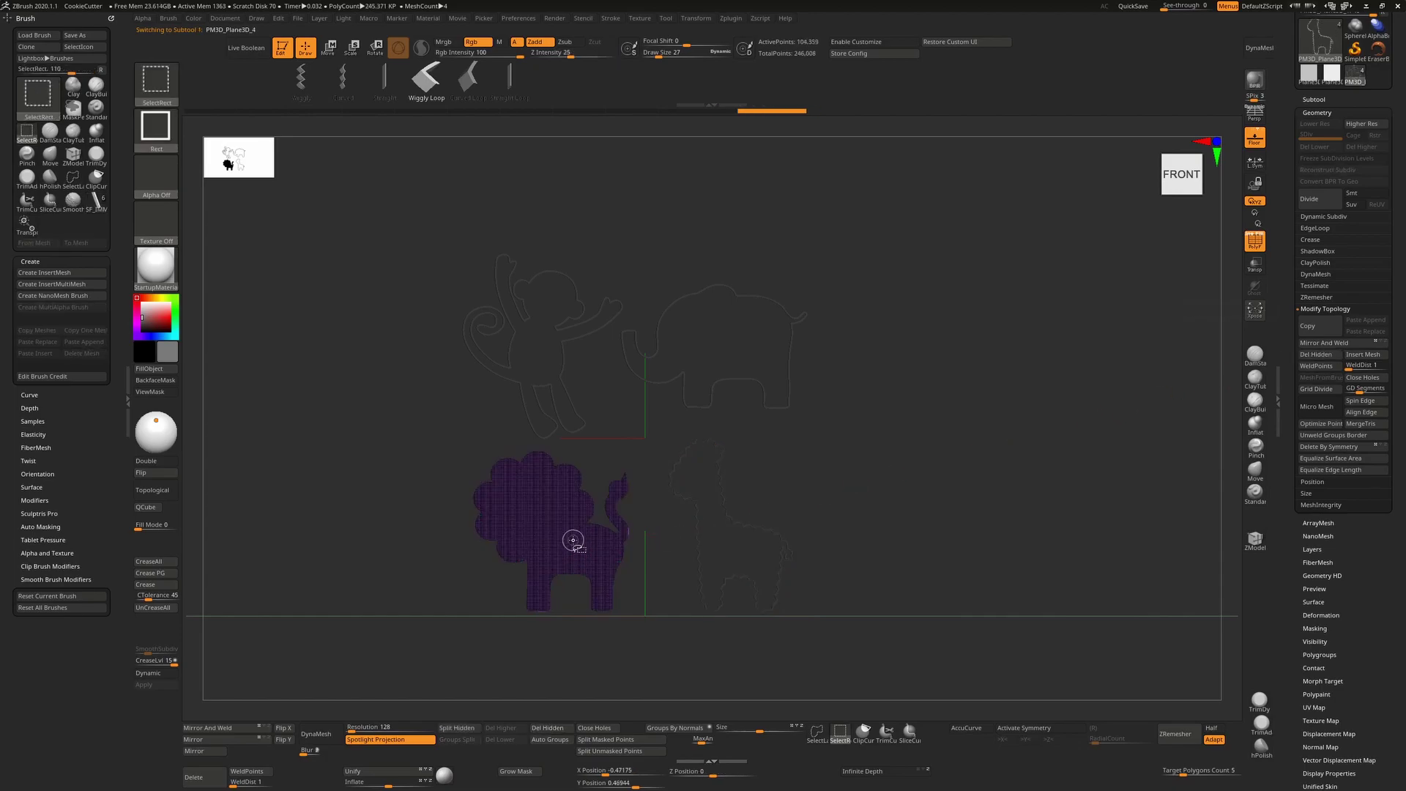
{"action": "left_click", "coordinate": [572, 538], "text": "ctrl+shift"}
{"action": "left_click", "coordinate": [1318, 355]}
Step: Thicken the lion and giraffe cutter walls with the Deformation Inflate slider
{"action": "mouse_move", "coordinate": [904, 495]}
{"action": "left_mouse_down"}
{"action": "mouse_move", "coordinate": [906, 461]}
{"action": "mouse_move", "coordinate": [926, 474]}
{"action": "mouse_move", "coordinate": [919, 515]}
{"action": "left_mouse_up"}
{"action": "left_click_drag", "start_coordinate": [998, 492], "coordinate": [1058, 513]}
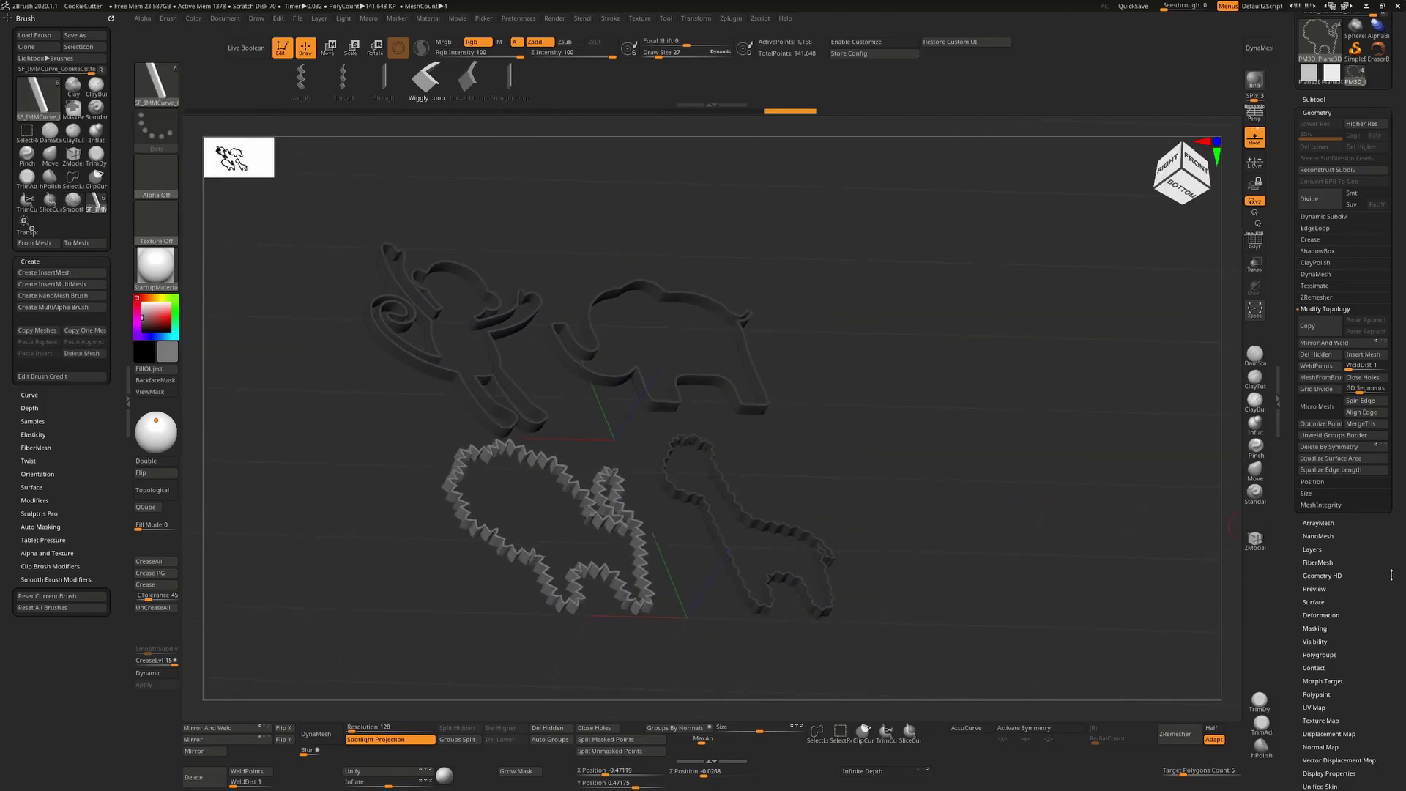
{"action": "scroll", "coordinate": [1389, 487], "scroll_direction": "down", "scroll_amount": 5}
{"action": "left_click", "coordinate": [1335, 315]}
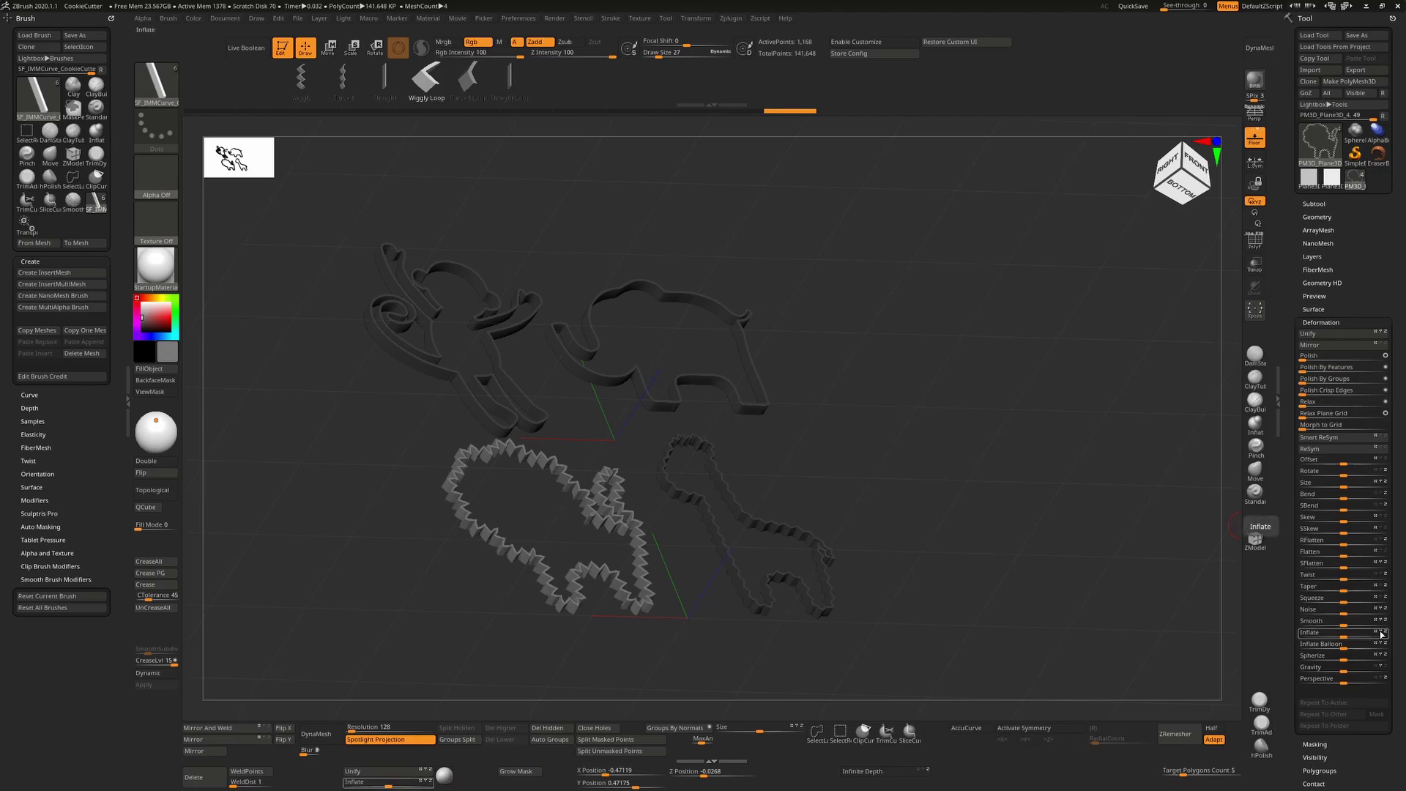
{"action": "left_click_drag", "start_coordinate": [1347, 635], "coordinate": [1358, 632]}
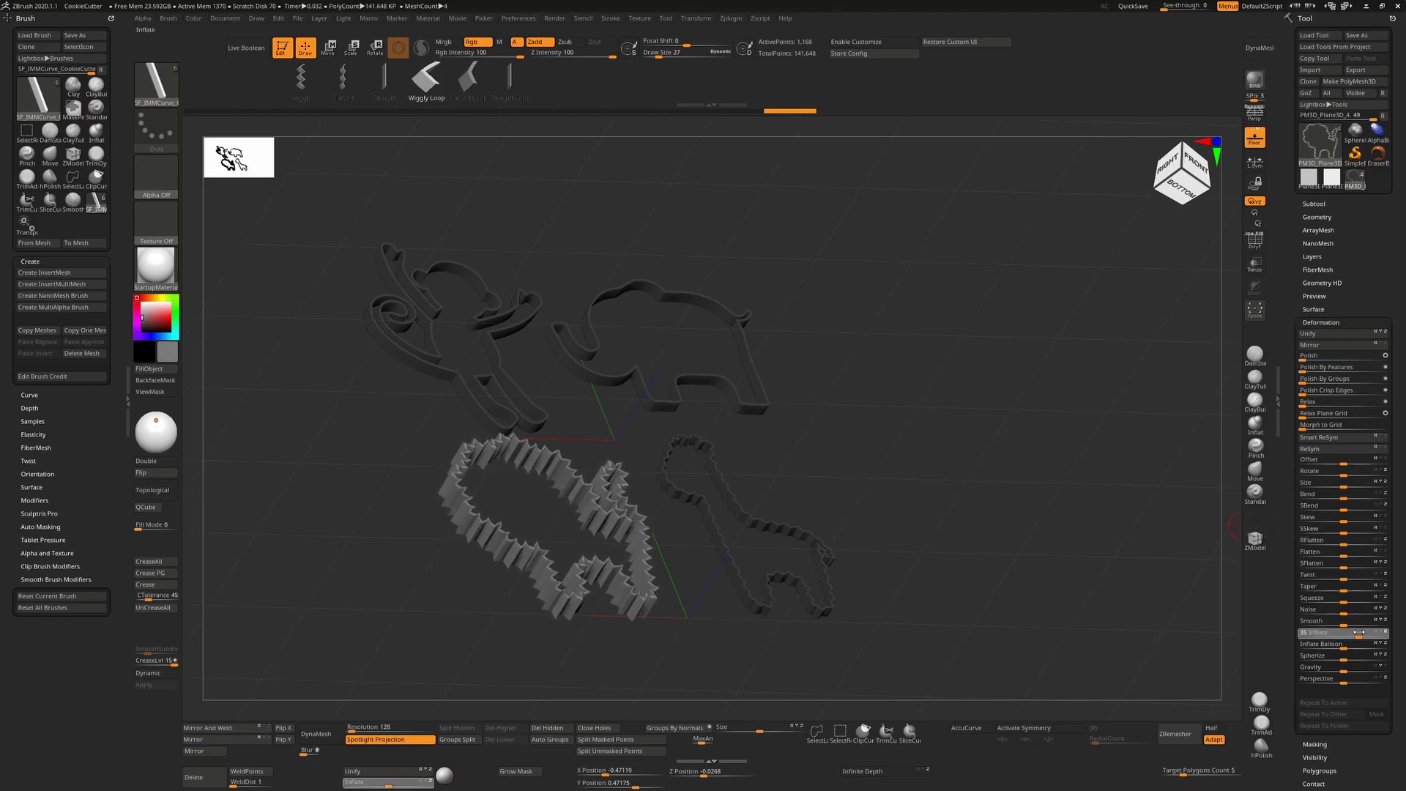
{"action": "left_click", "coordinate": [833, 609], "text": "alt"}
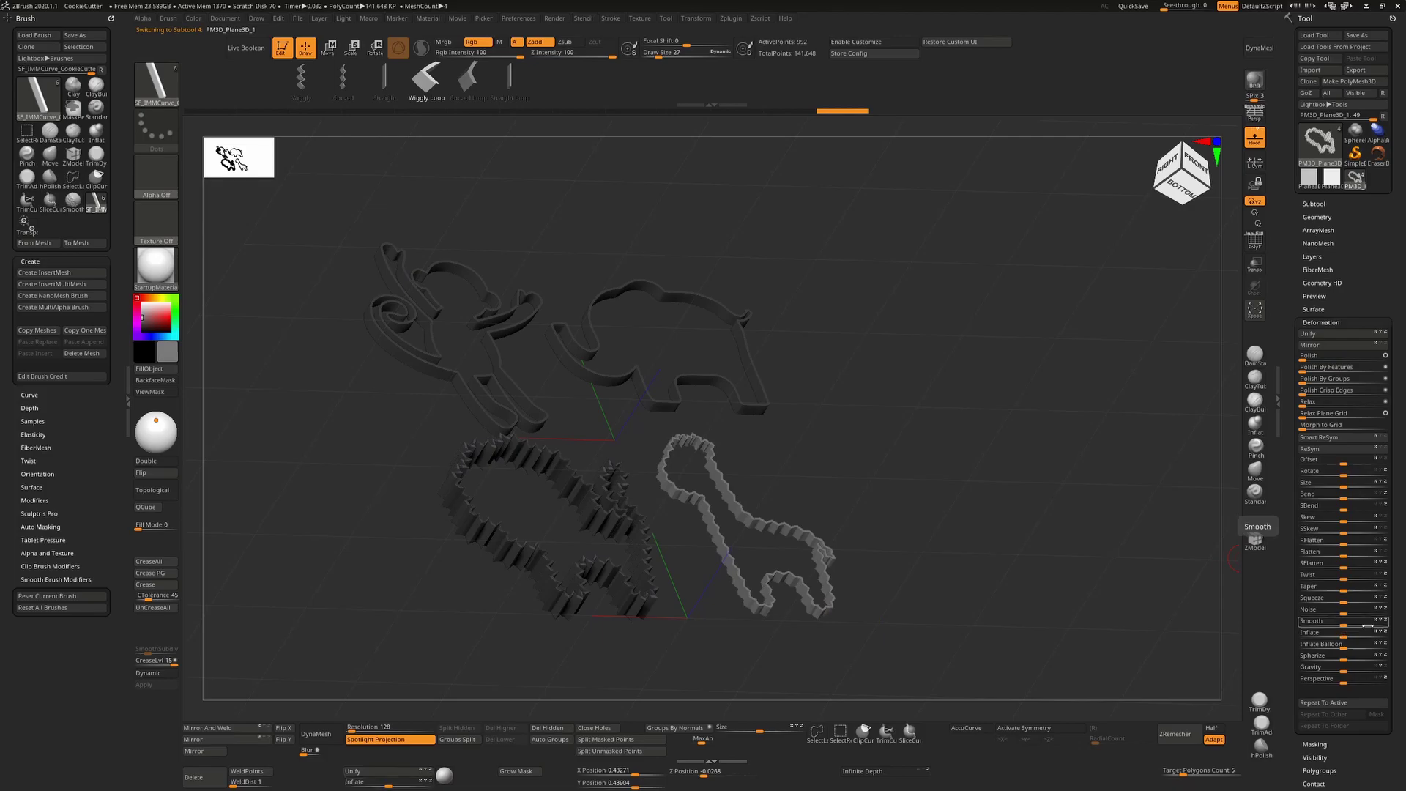
{"action": "left_click", "coordinate": [654, 583], "text": "alt"}
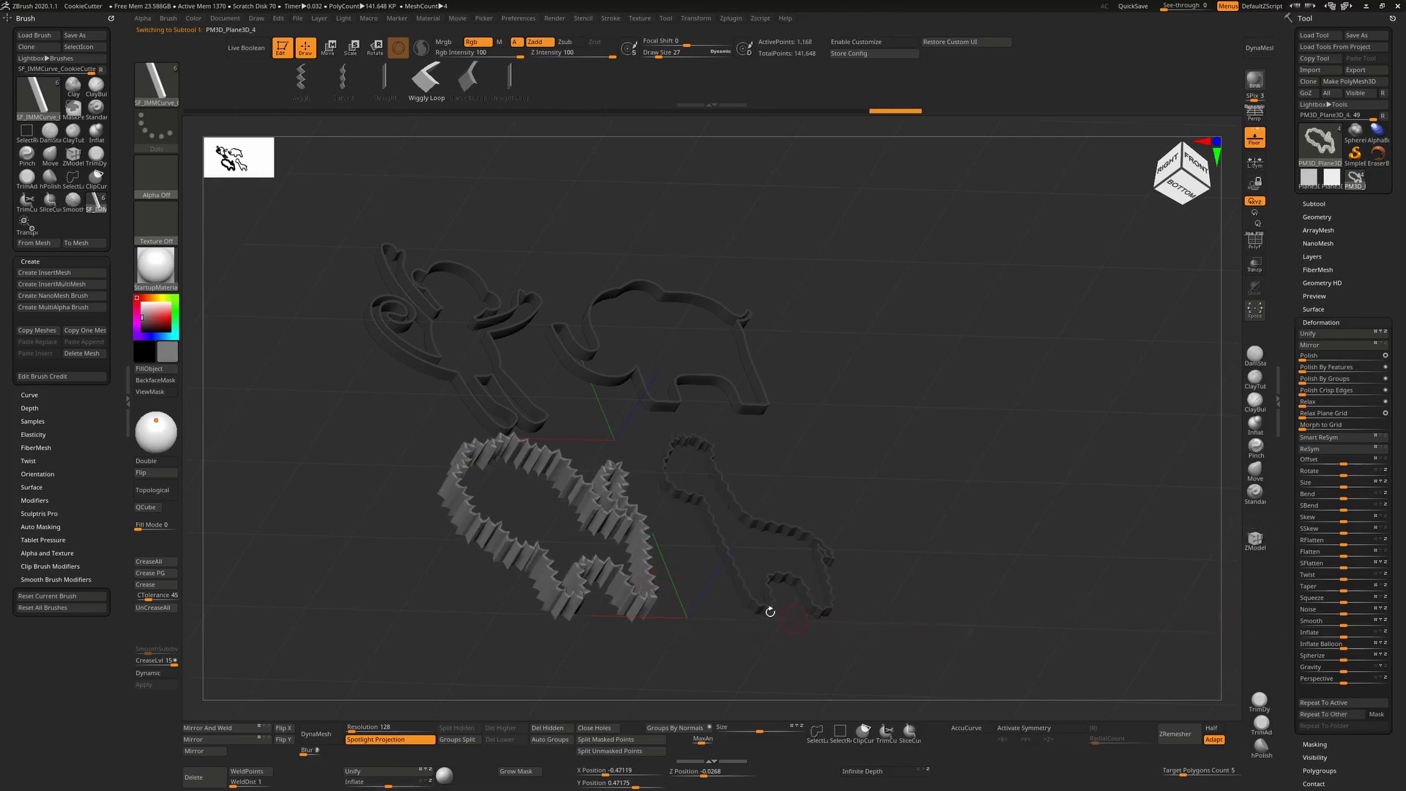
{"action": "left_click", "coordinate": [821, 618], "text": "alt"}
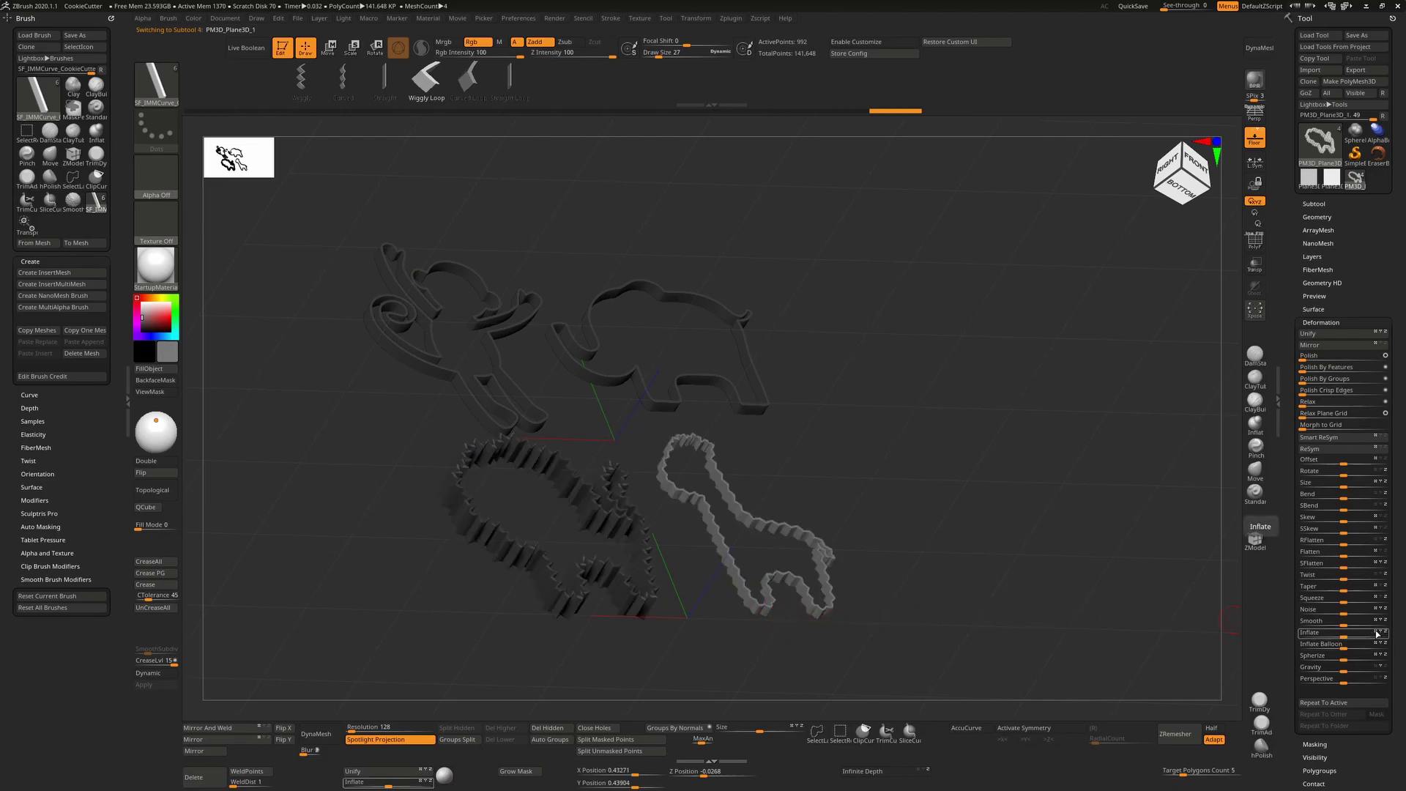
{"action": "left_click_drag", "start_coordinate": [1346, 637], "coordinate": [1403, 644]}
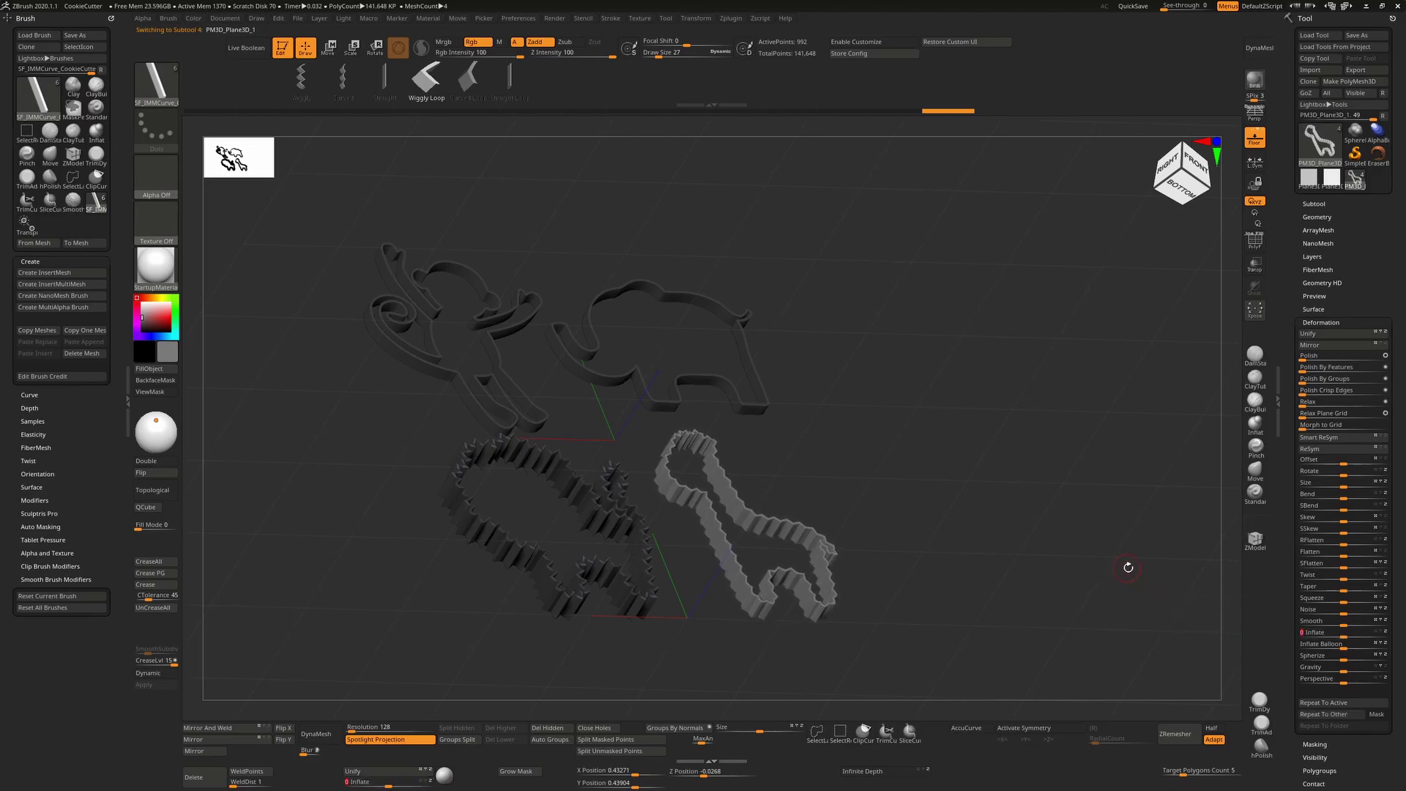
{"action": "left_click", "coordinate": [1378, 634]}
{"action": "left_click_drag", "start_coordinate": [1084, 536], "coordinate": [1073, 560]}
{"action": "left_click_drag", "start_coordinate": [1353, 629], "coordinate": [1349, 637]}
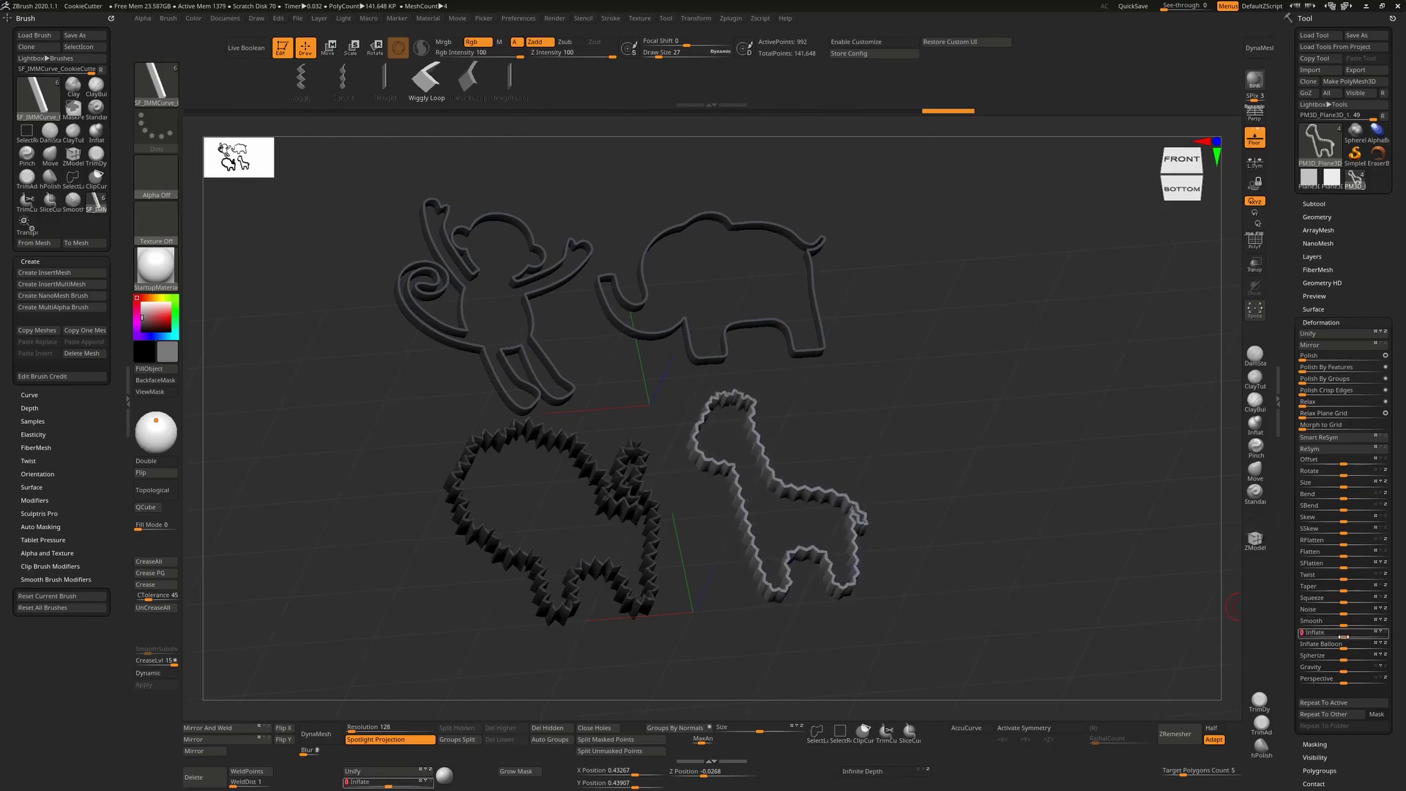
Step: Inflate the elephant and monkey cutter walls, then orbit to view them
{"action": "left_click", "coordinate": [823, 334], "text": "alt"}
{"action": "left_click_drag", "start_coordinate": [967, 381], "coordinate": [1018, 419], "text": "shift"}
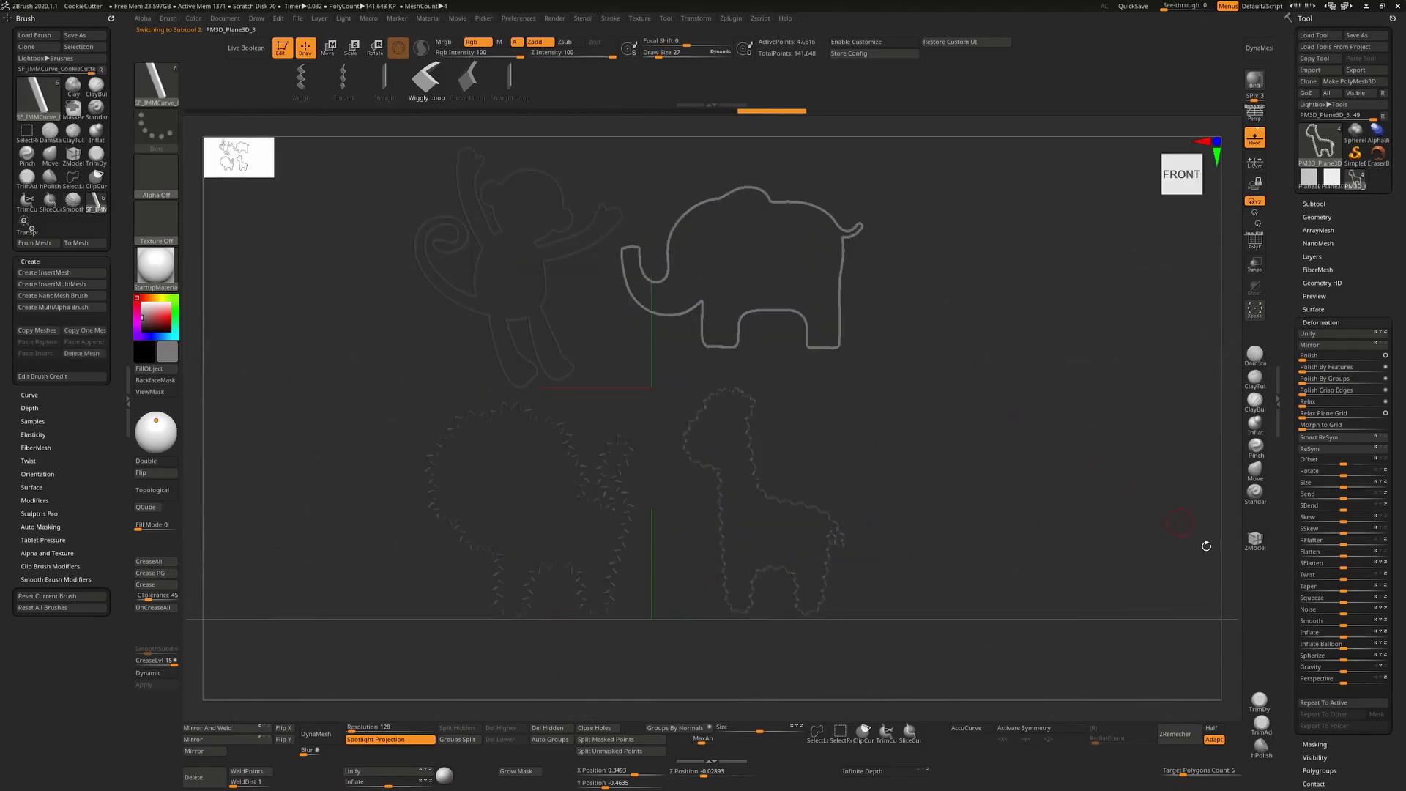
{"action": "left_click_drag", "start_coordinate": [1346, 634], "coordinate": [1348, 634]}
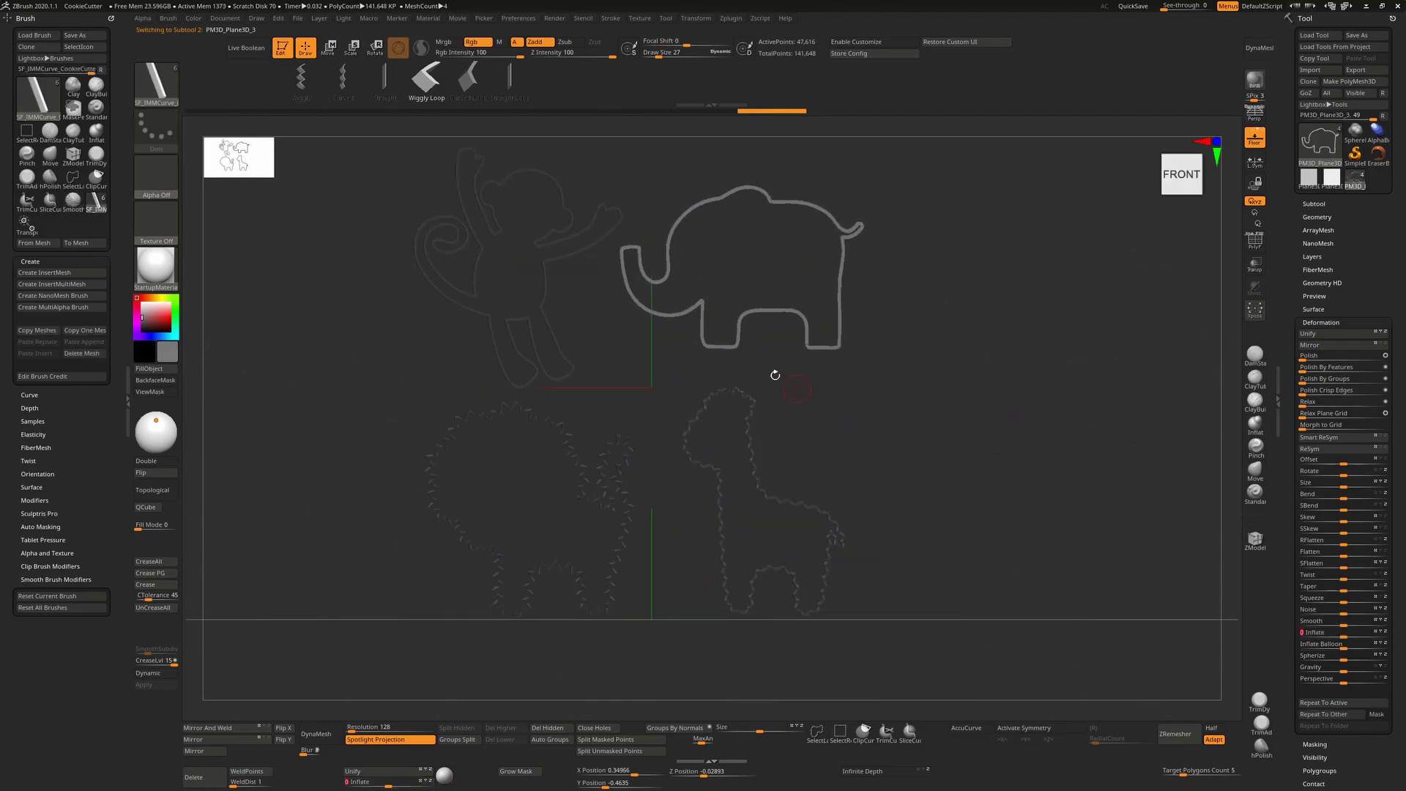
{"action": "left_click", "coordinate": [614, 336], "text": "alt"}
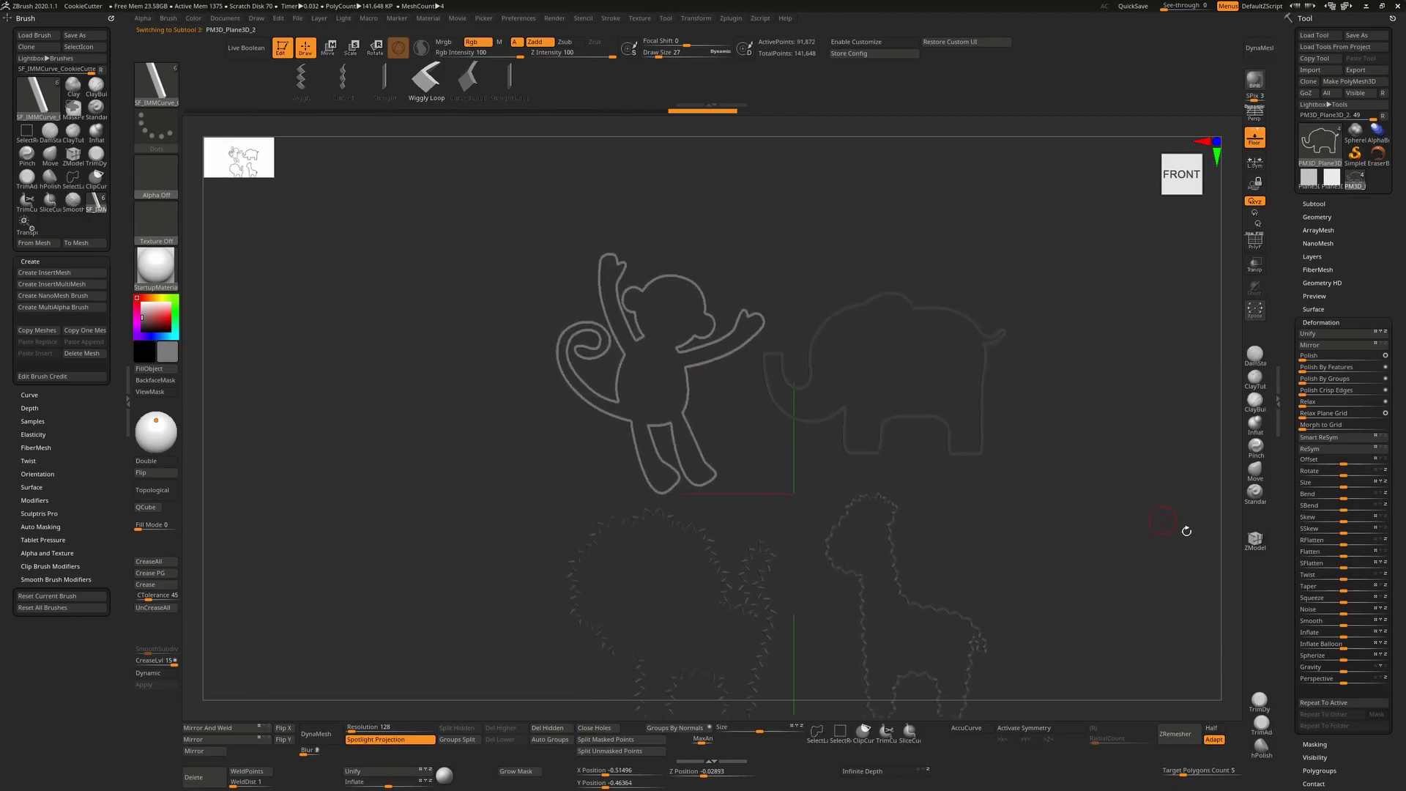
{"action": "left_click_drag", "start_coordinate": [1346, 634], "coordinate": [1351, 634]}
{"action": "left_click_drag", "start_coordinate": [1098, 543], "coordinate": [1076, 503]}
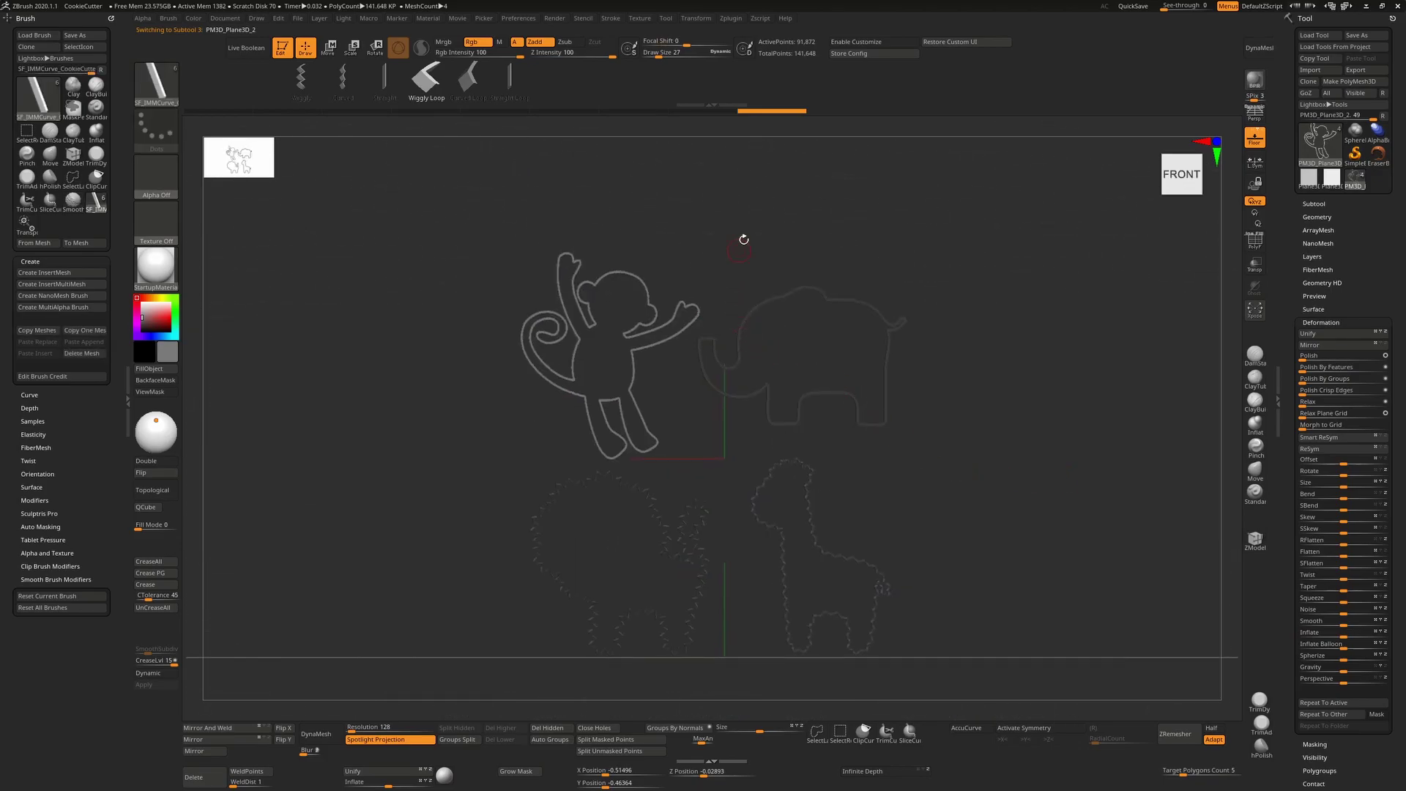
Step: Switch Scale Master to centimetres and load the monkey cutter's current size
{"action": "left_click", "coordinate": [736, 19]}
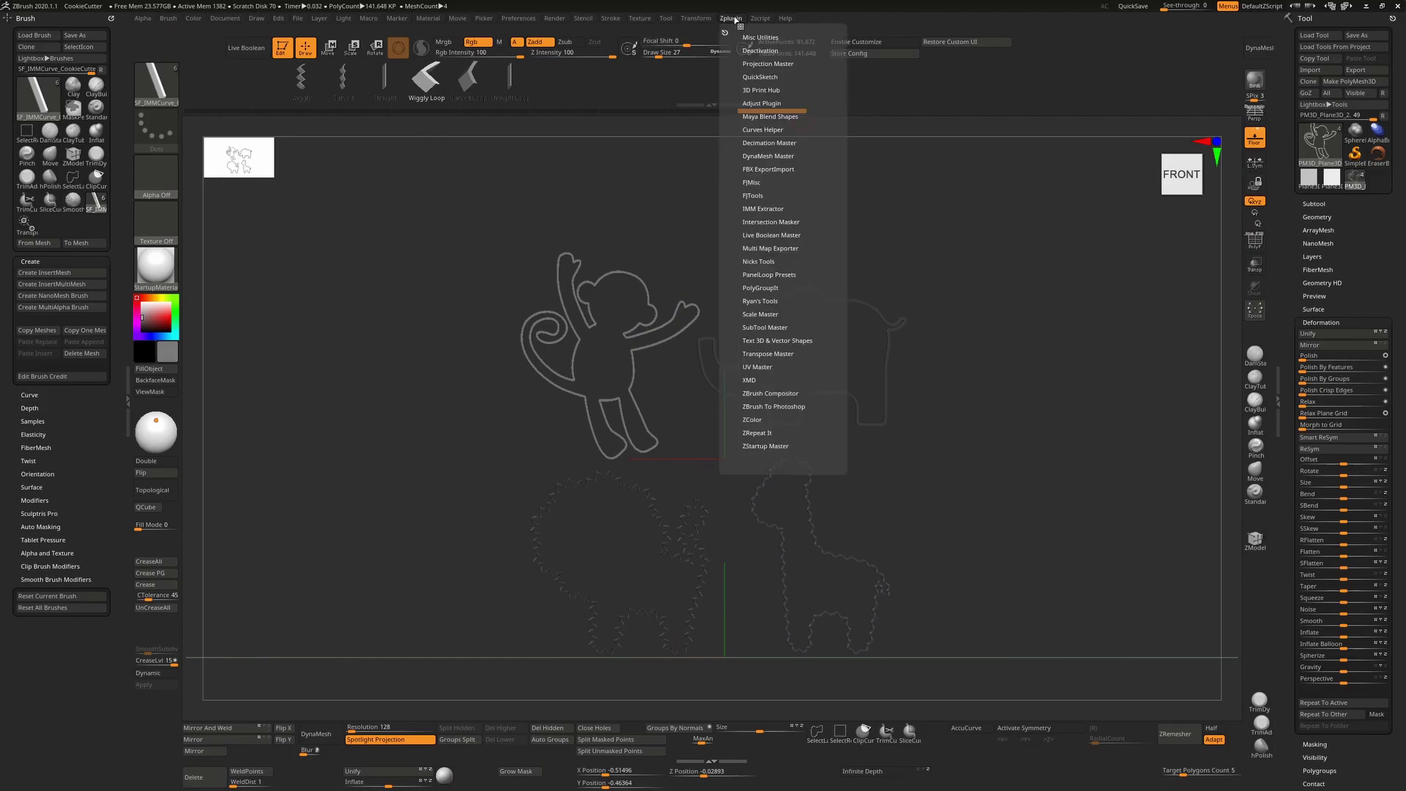
{"action": "left_click", "coordinate": [767, 313]}
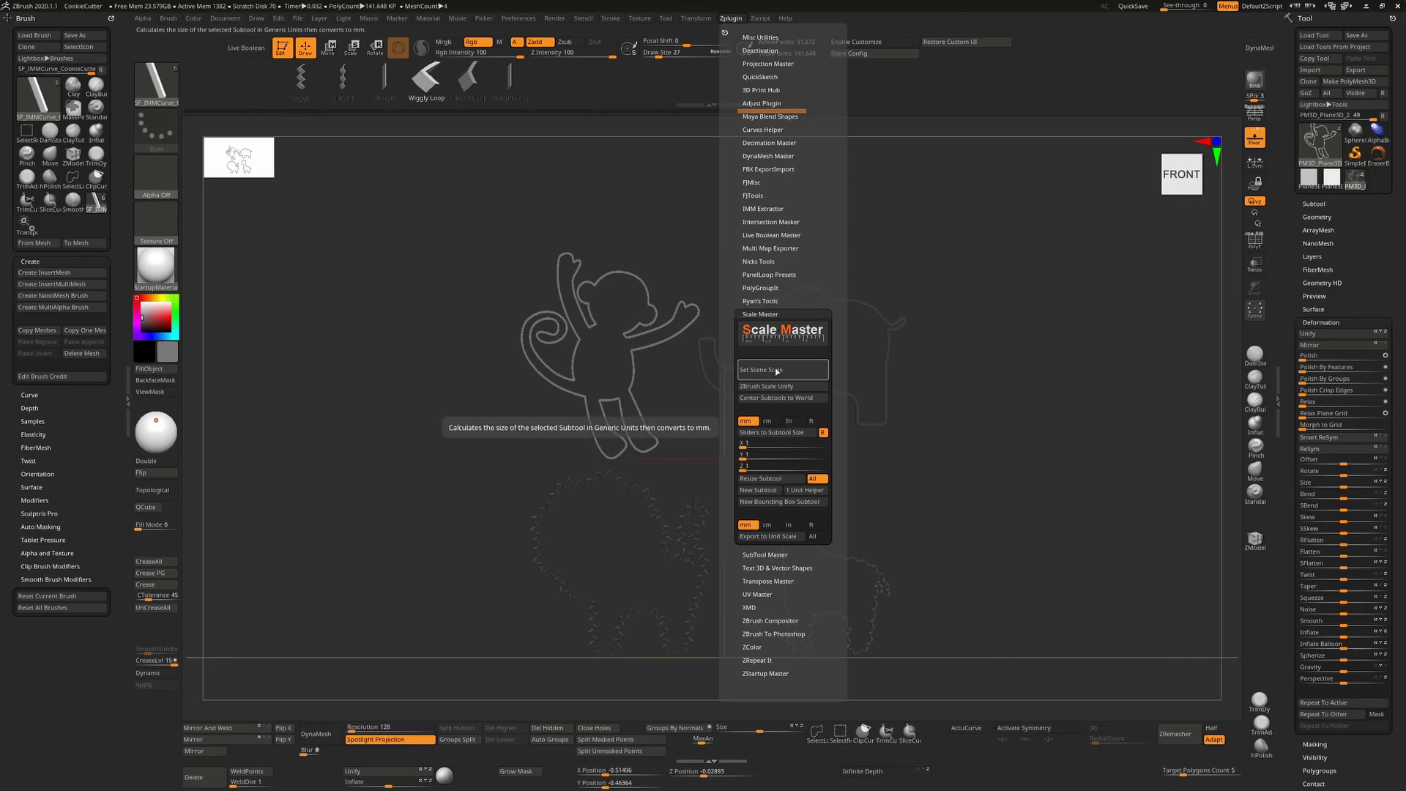
{"action": "left_click", "coordinate": [770, 422]}
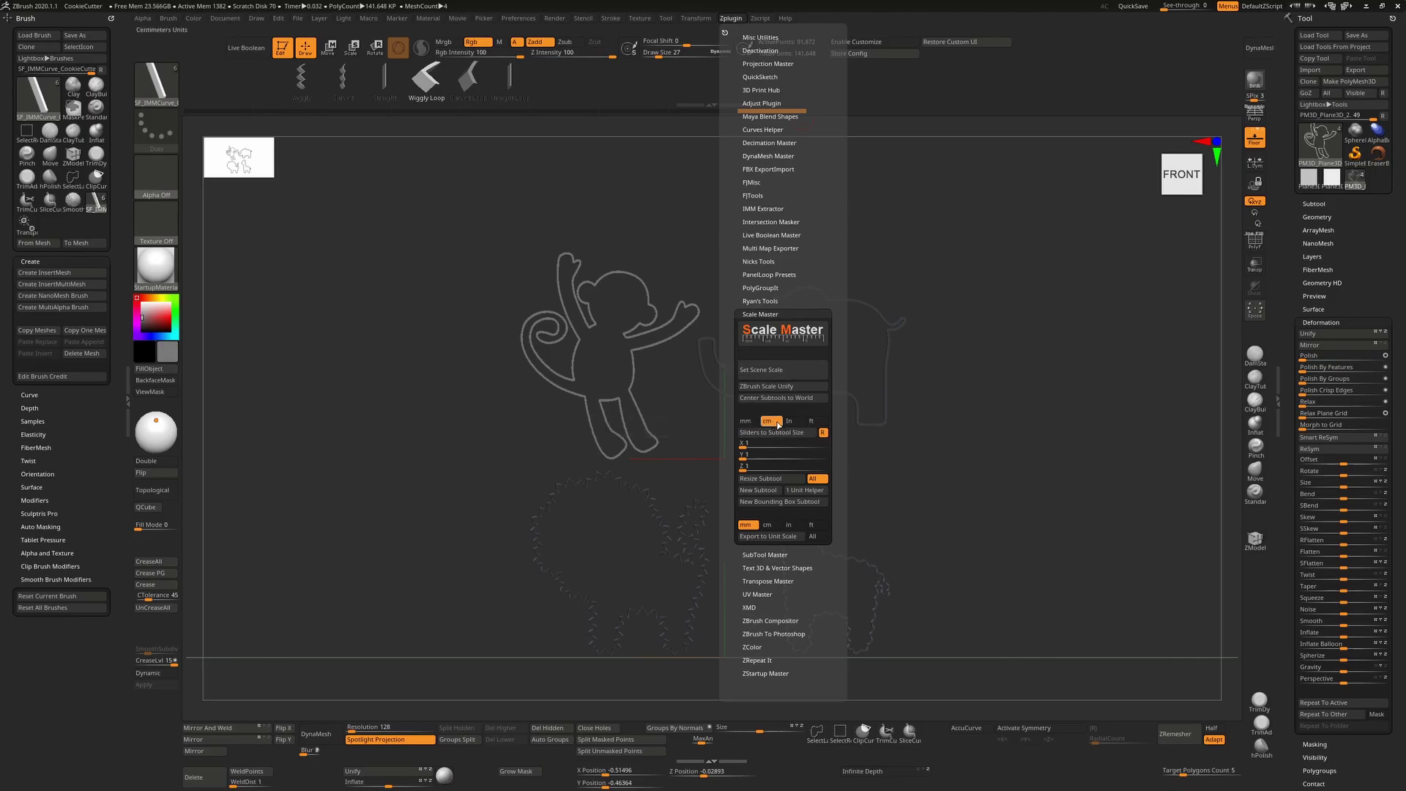
{"action": "left_click", "coordinate": [779, 433]}
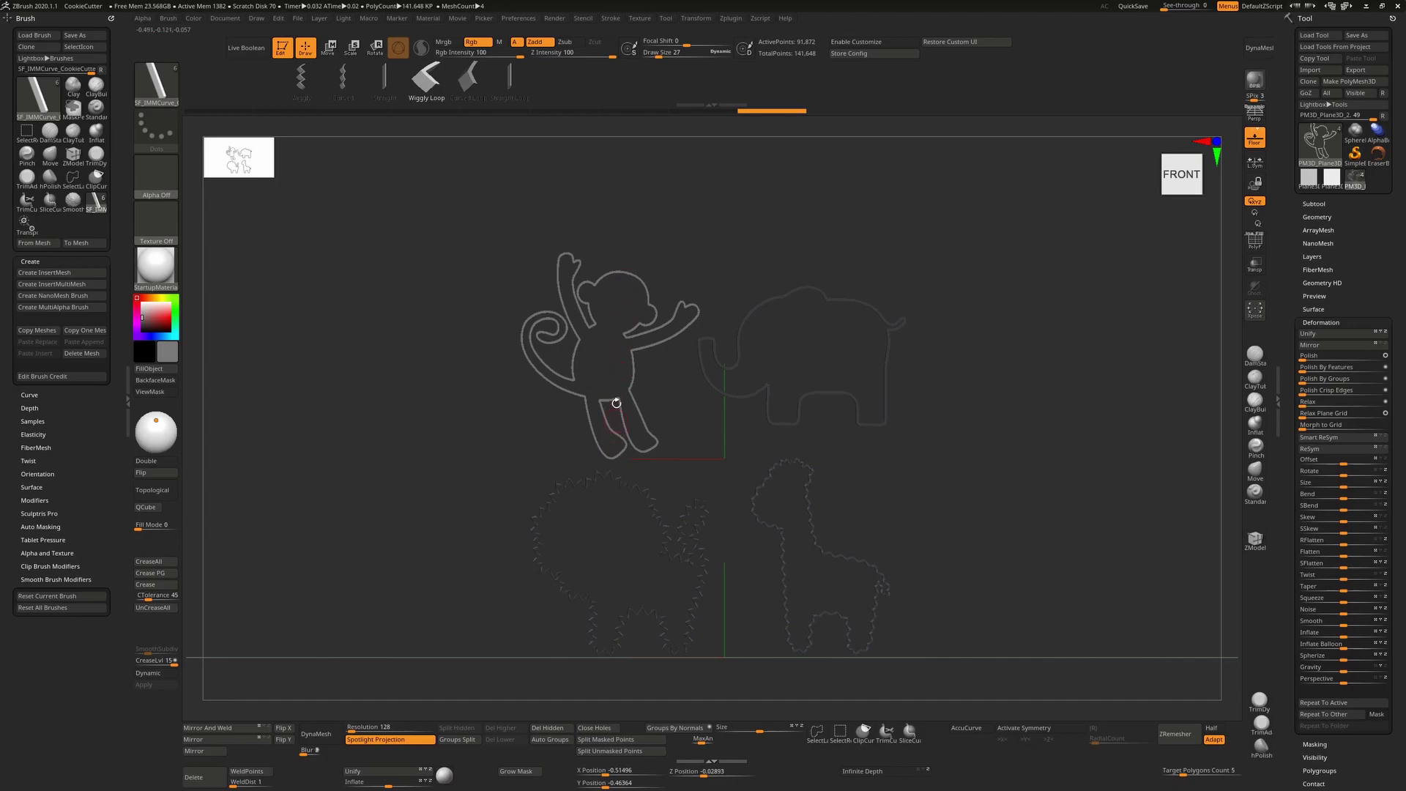
Step: Set the monkey cutter's height to 6 cm and resize it, accepting the warning
{"action": "left_click", "coordinate": [731, 18]}
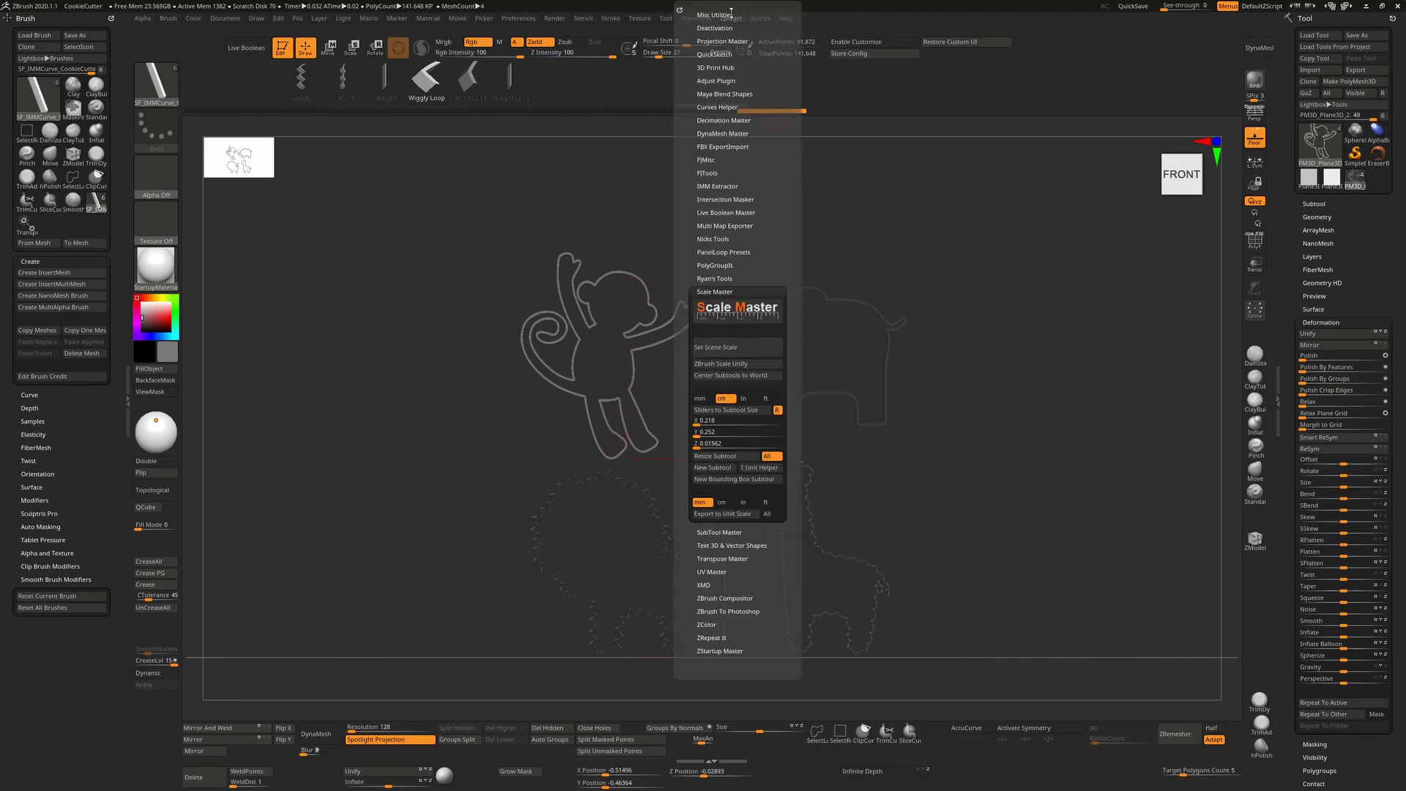
{"action": "left_click", "coordinate": [709, 434]}
{"action": "type", "text": "6"}
{"action": "key", "text": "Tab"}
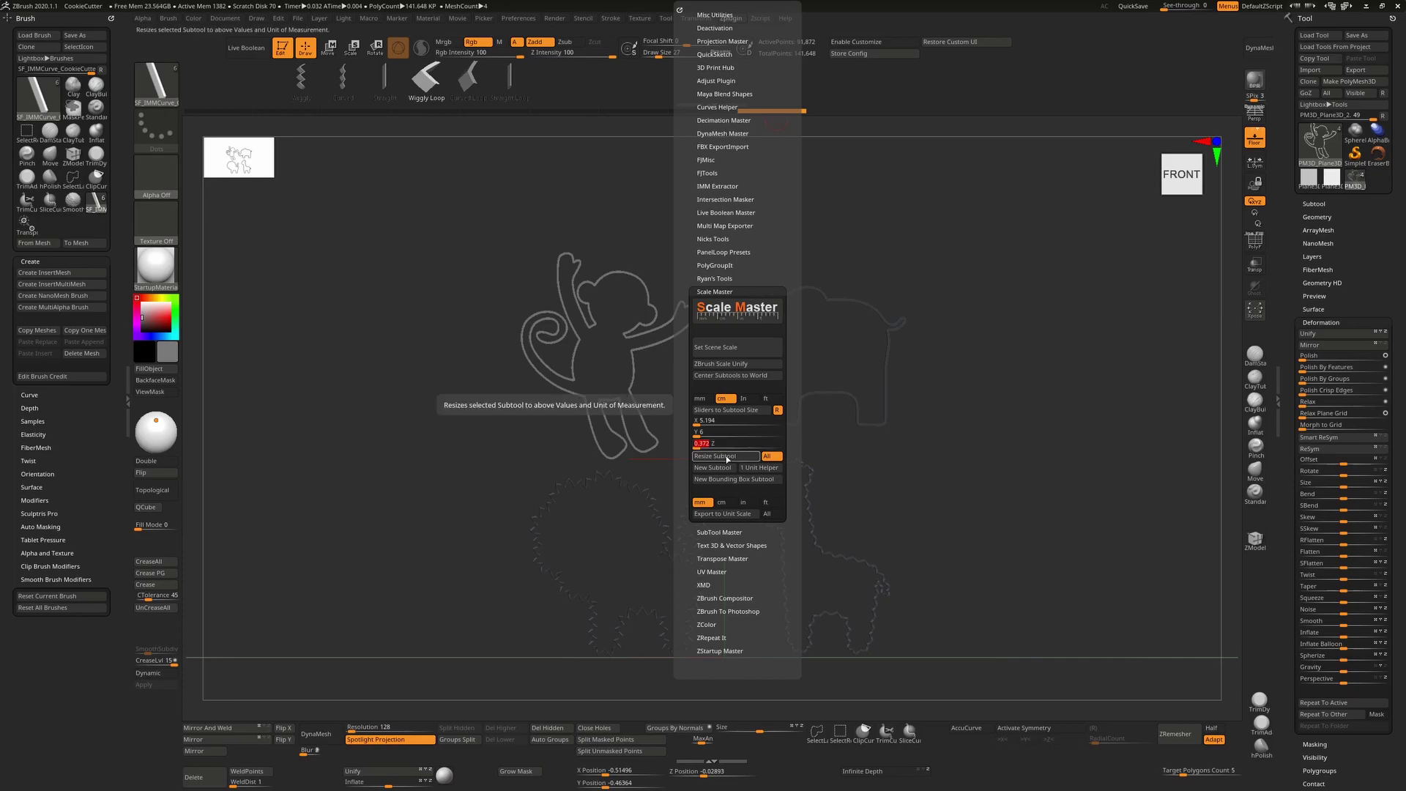
{"action": "left_click", "coordinate": [735, 458]}
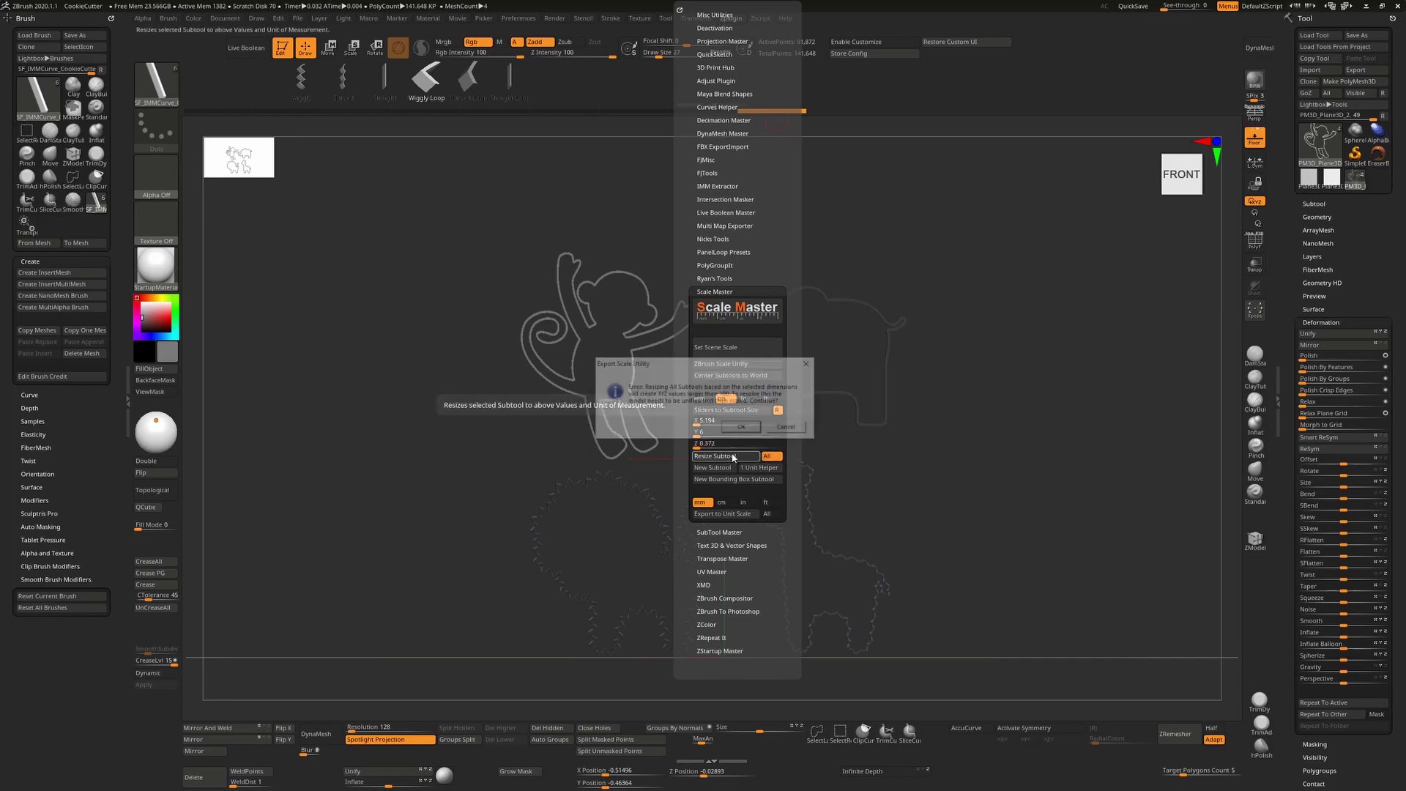
{"action": "left_click", "coordinate": [743, 428]}
{"action": "left_click_drag", "start_coordinate": [982, 475], "coordinate": [939, 440]}
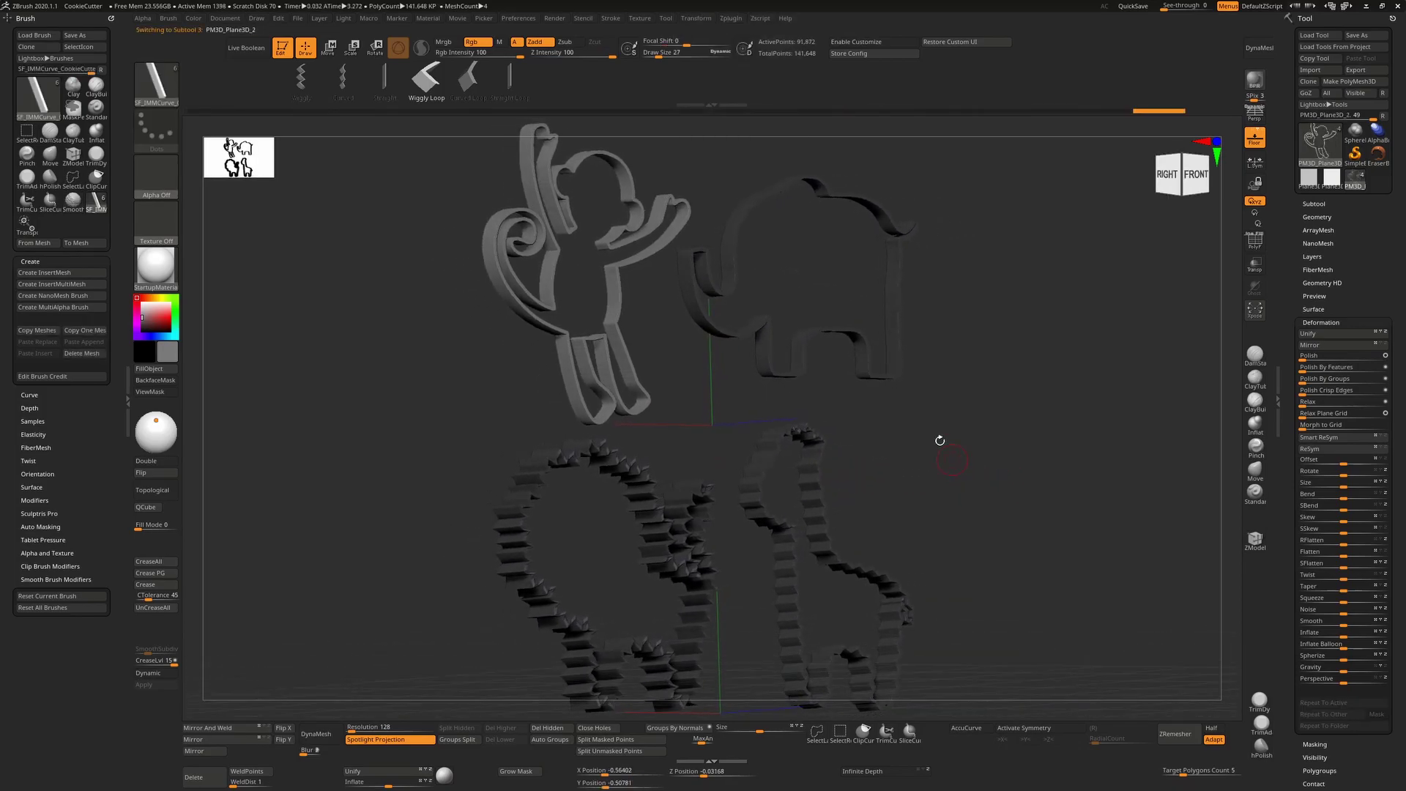
Step: Make the lion cutter active and resize it to a Z depth of 2
{"action": "left_click", "coordinate": [732, 19]}
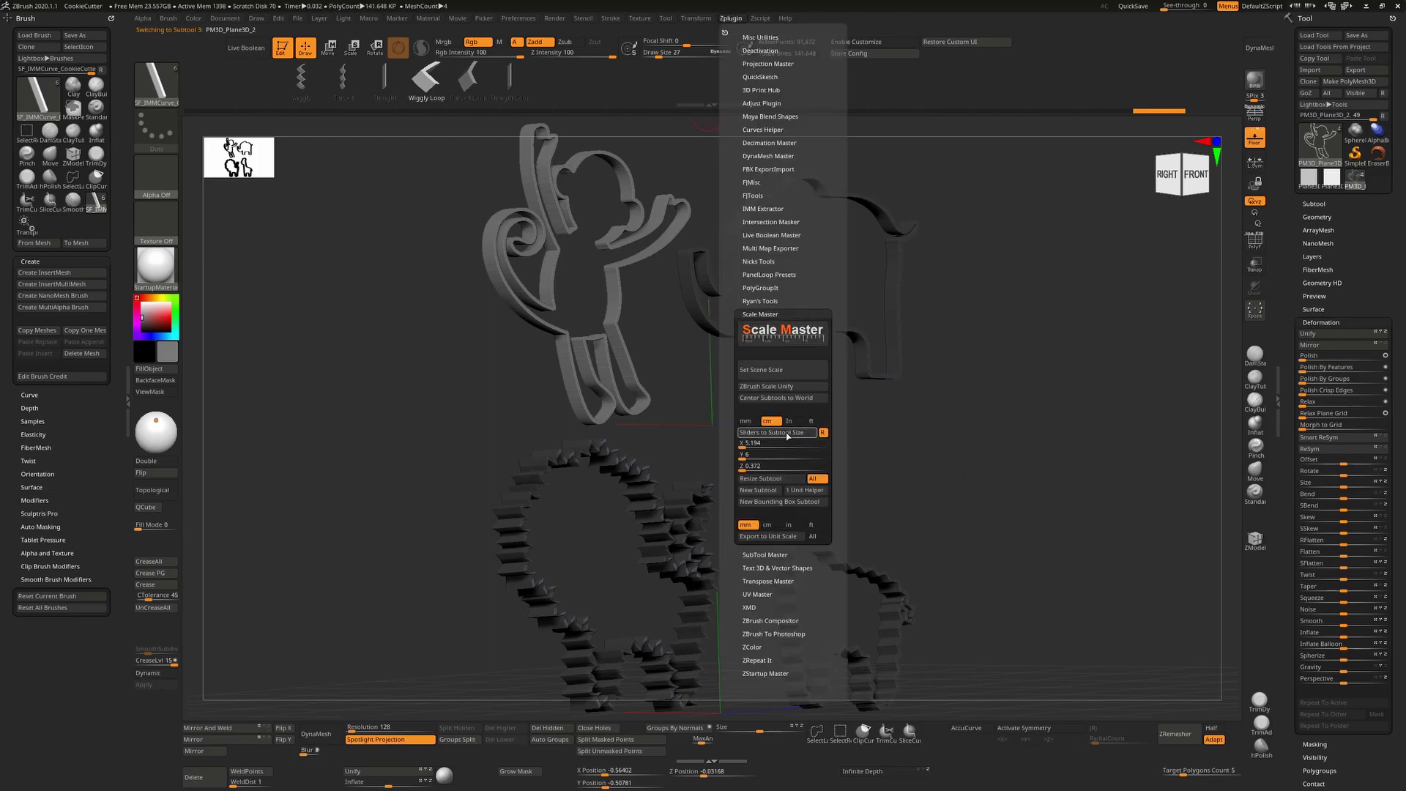
{"action": "left_click", "coordinate": [783, 434]}
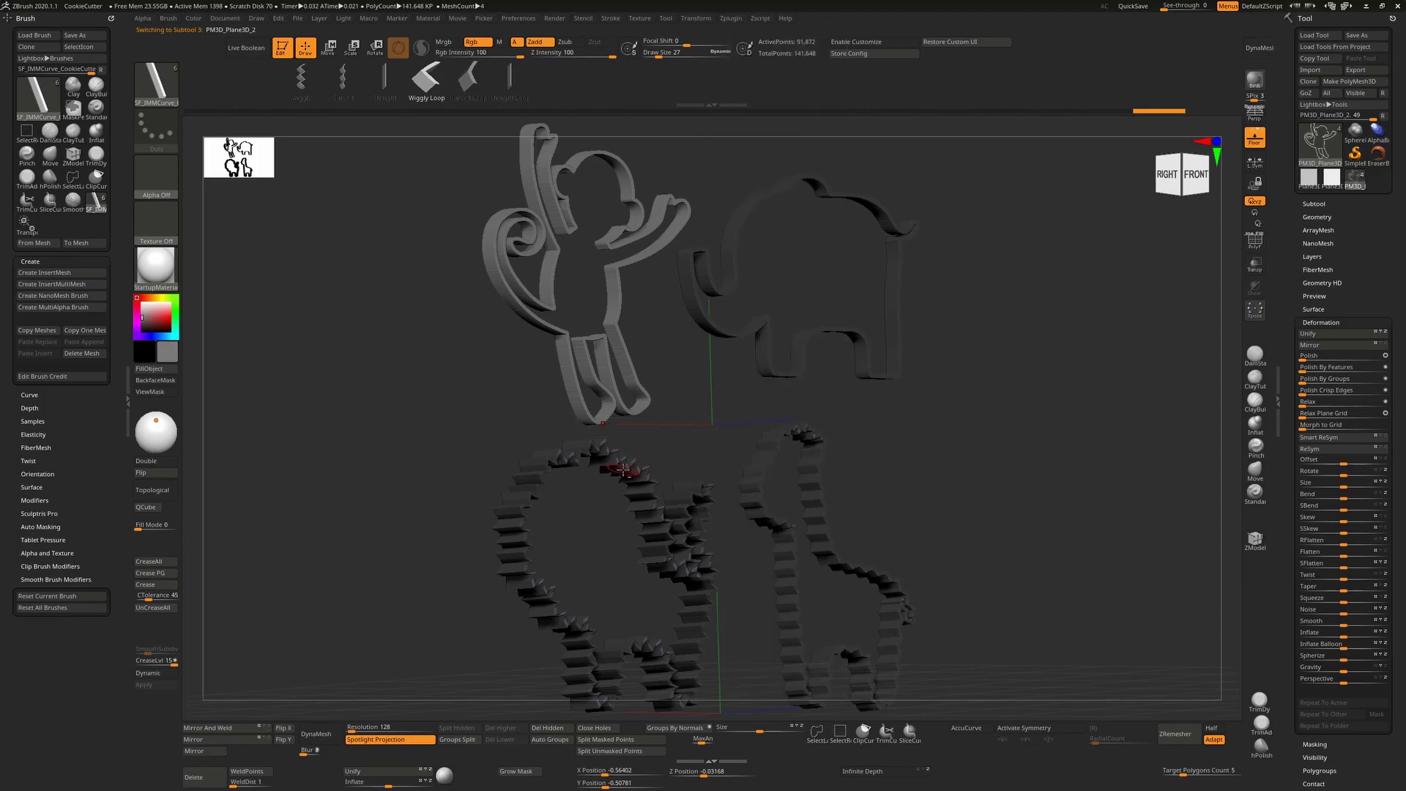
{"action": "left_click", "coordinate": [730, 196], "text": "alt"}
{"action": "left_click", "coordinate": [732, 18]}
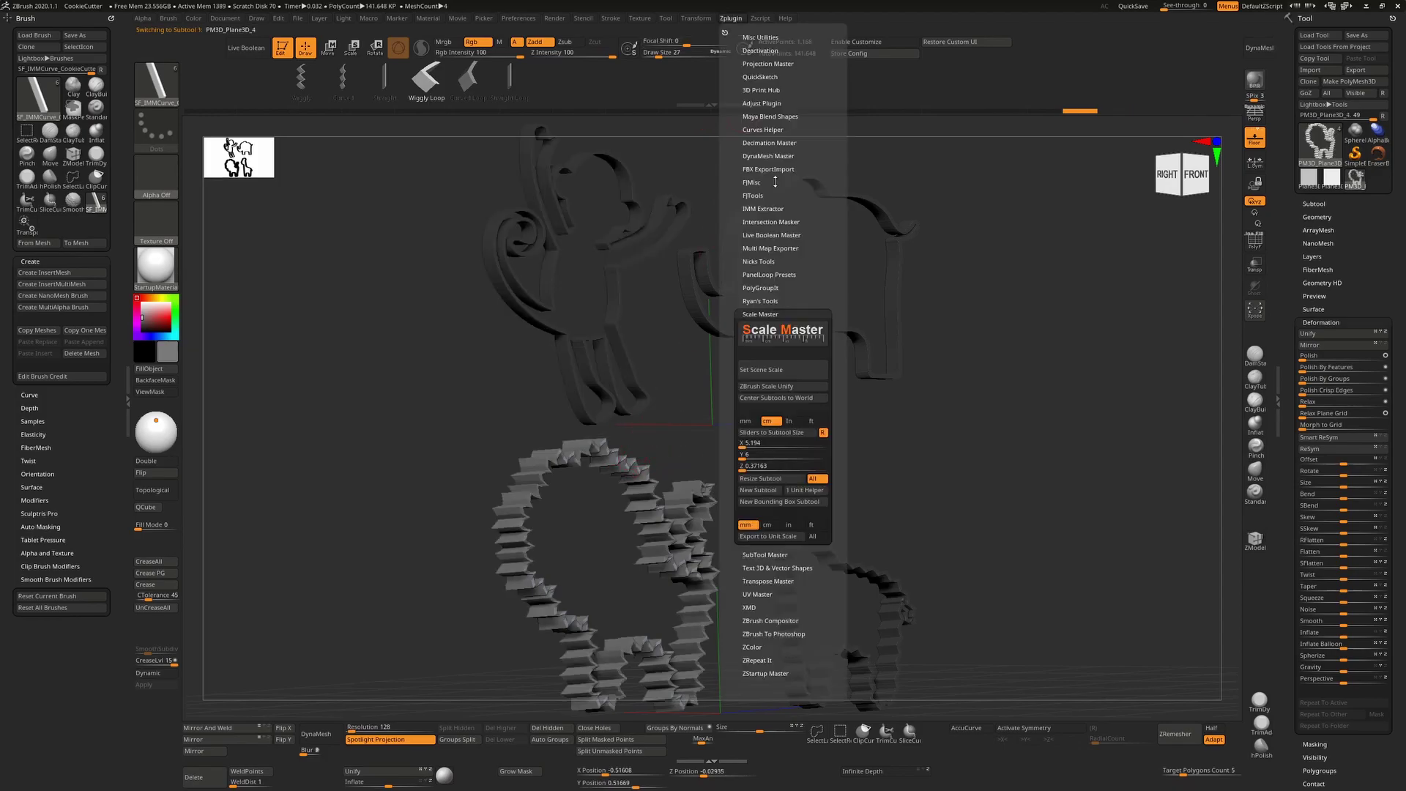
{"action": "left_click", "coordinate": [775, 434]}
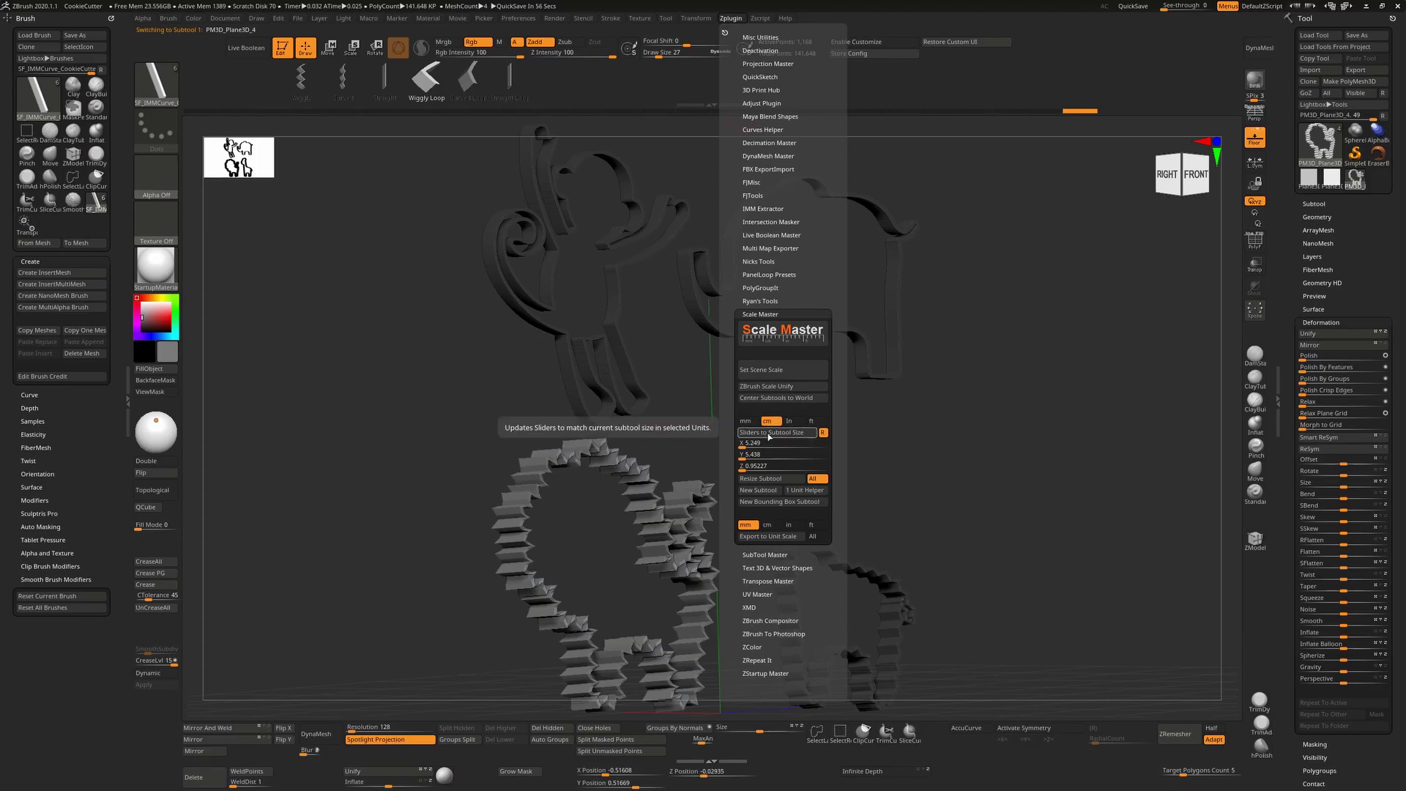
{"action": "left_click", "coordinate": [762, 466]}
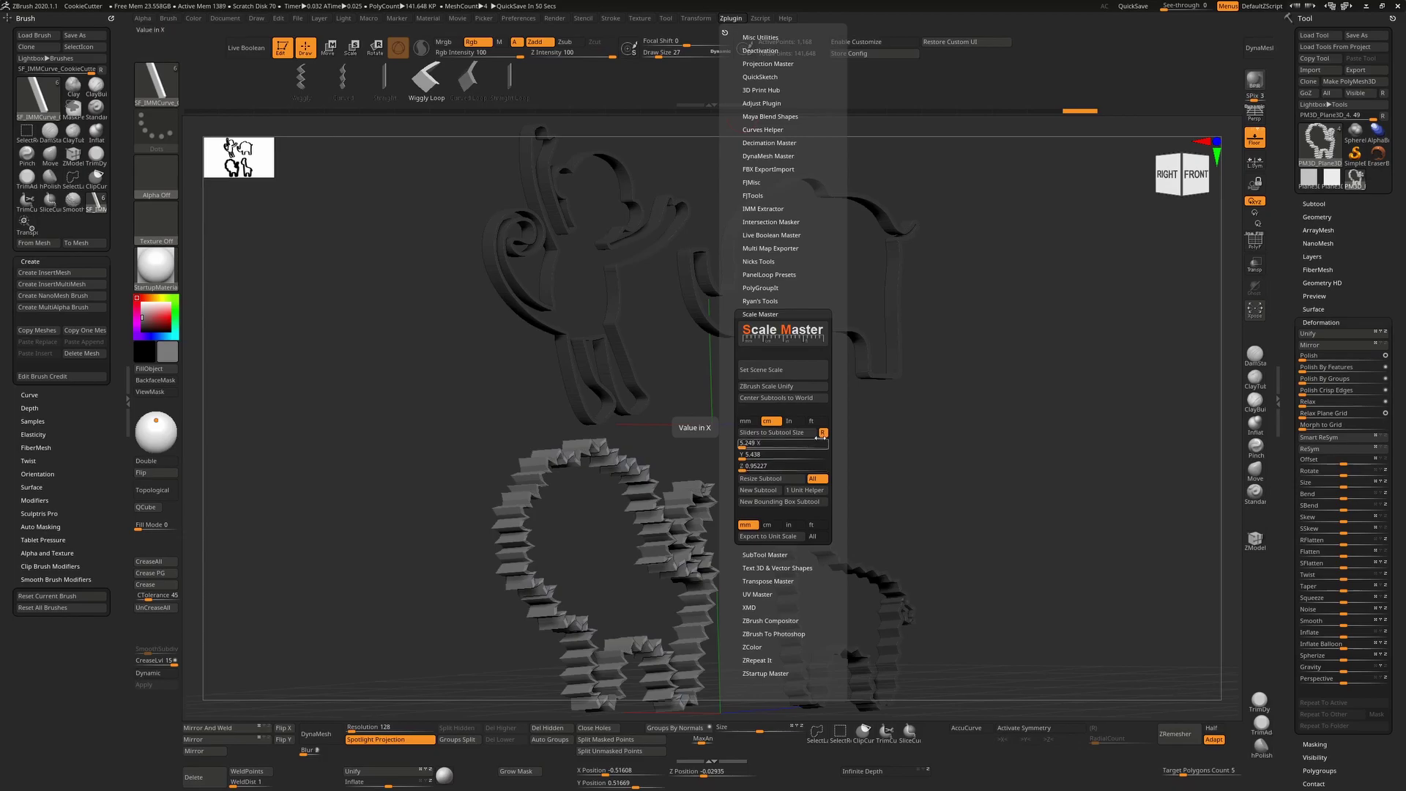
{"action": "left_click", "coordinate": [745, 467]}
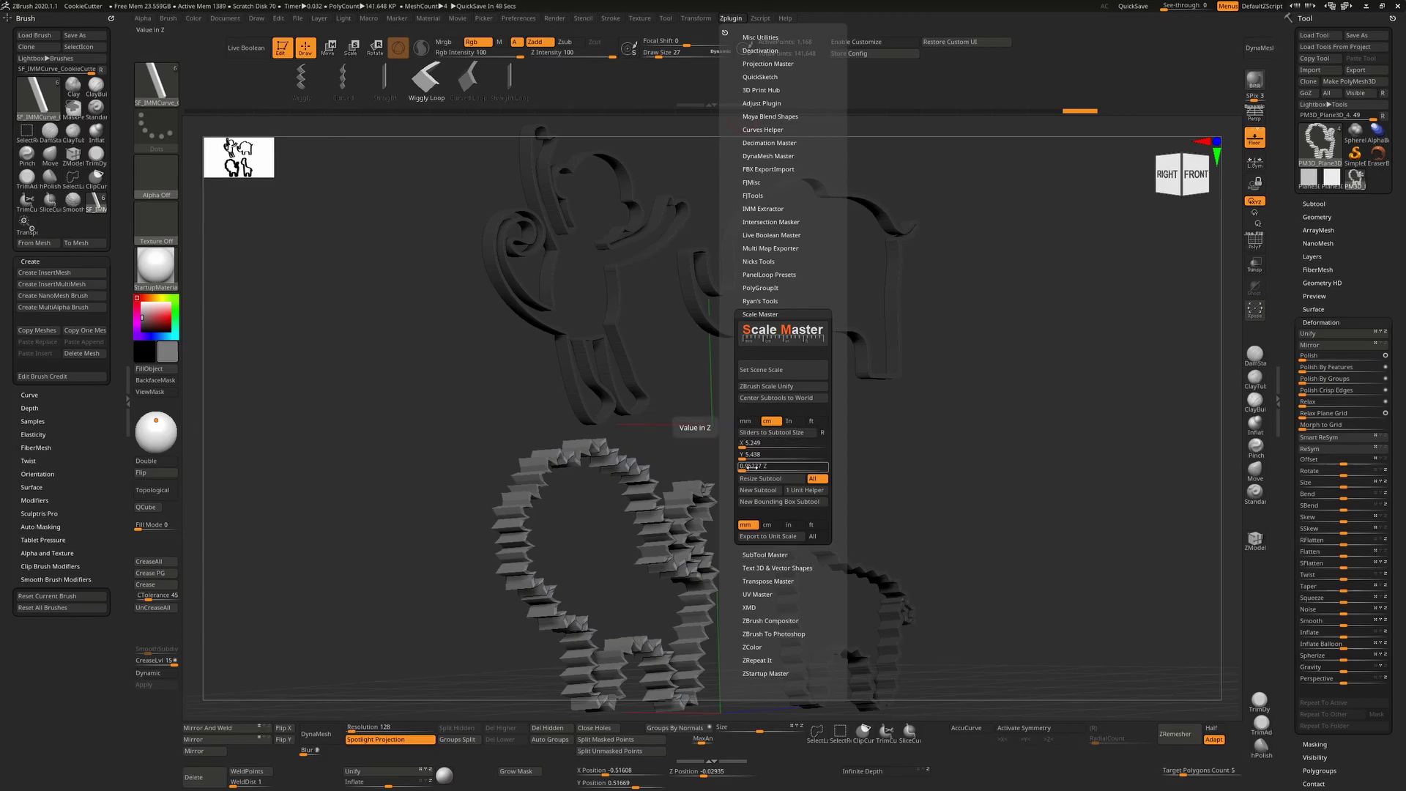
{"action": "type", "text": "2"}
{"action": "key", "text": "Return"}
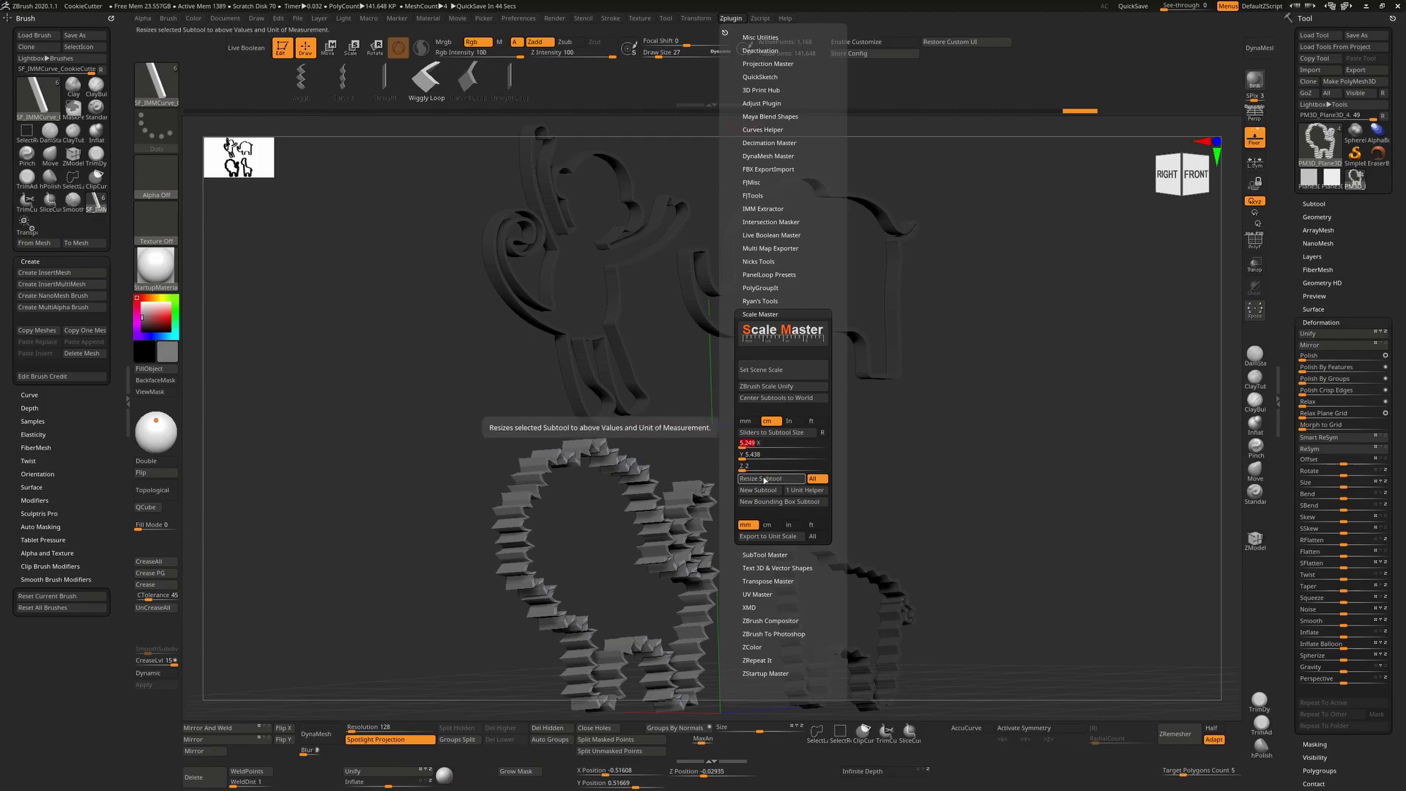
{"action": "left_click", "coordinate": [786, 479]}
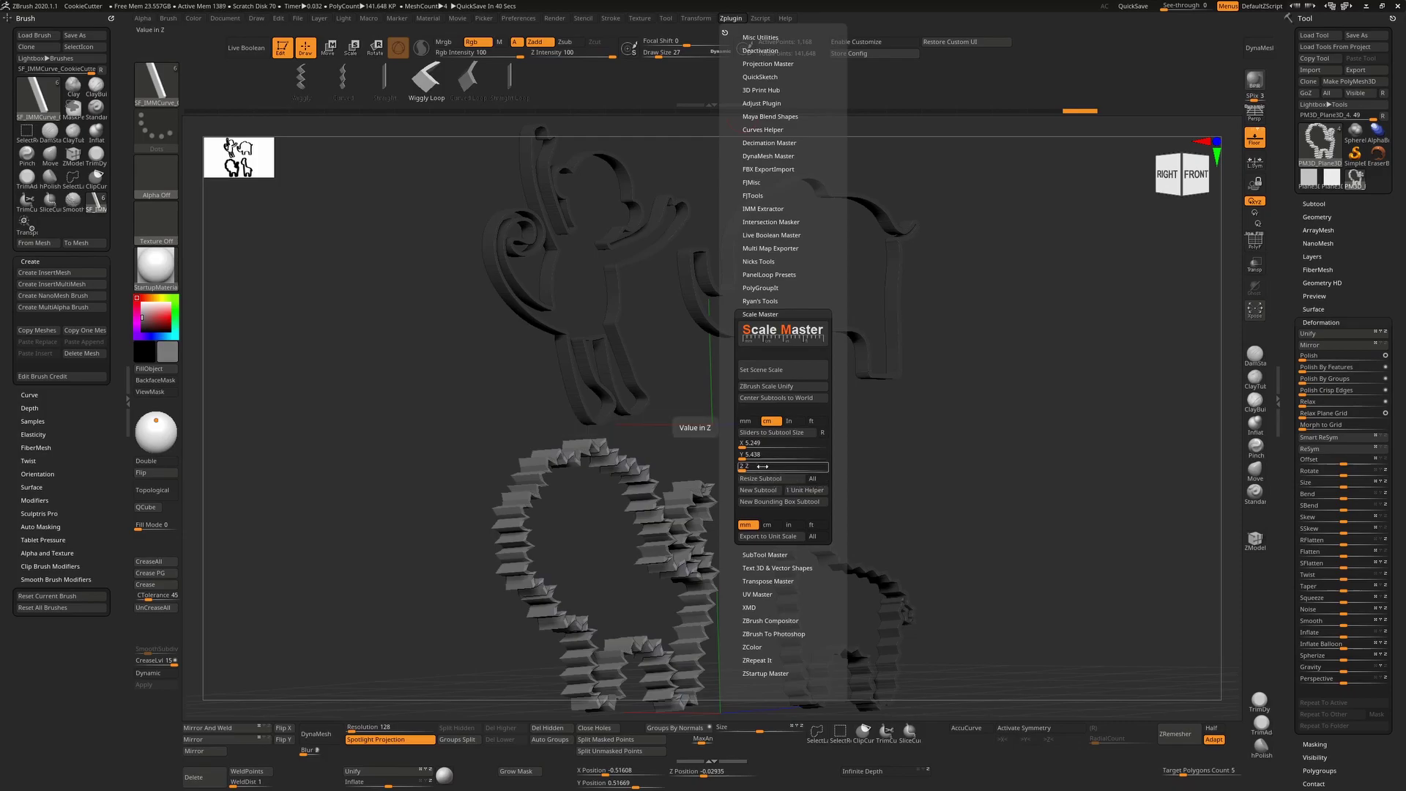
{"action": "left_click", "coordinate": [771, 479]}
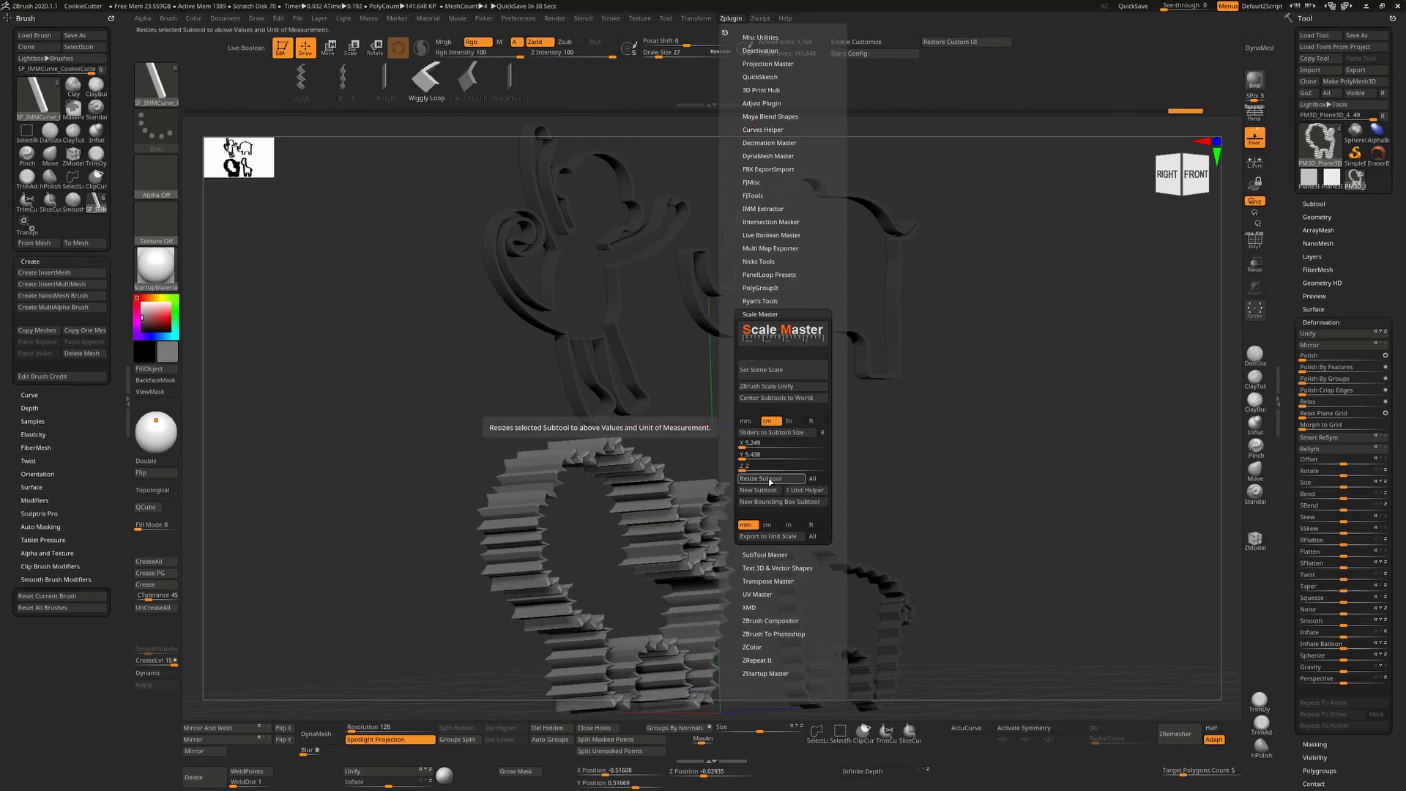
Step: Resize the next cutter subtool to a Z depth of 2, then select the elephant cutter
{"action": "left_click", "coordinate": [601, 361], "text": "alt"}
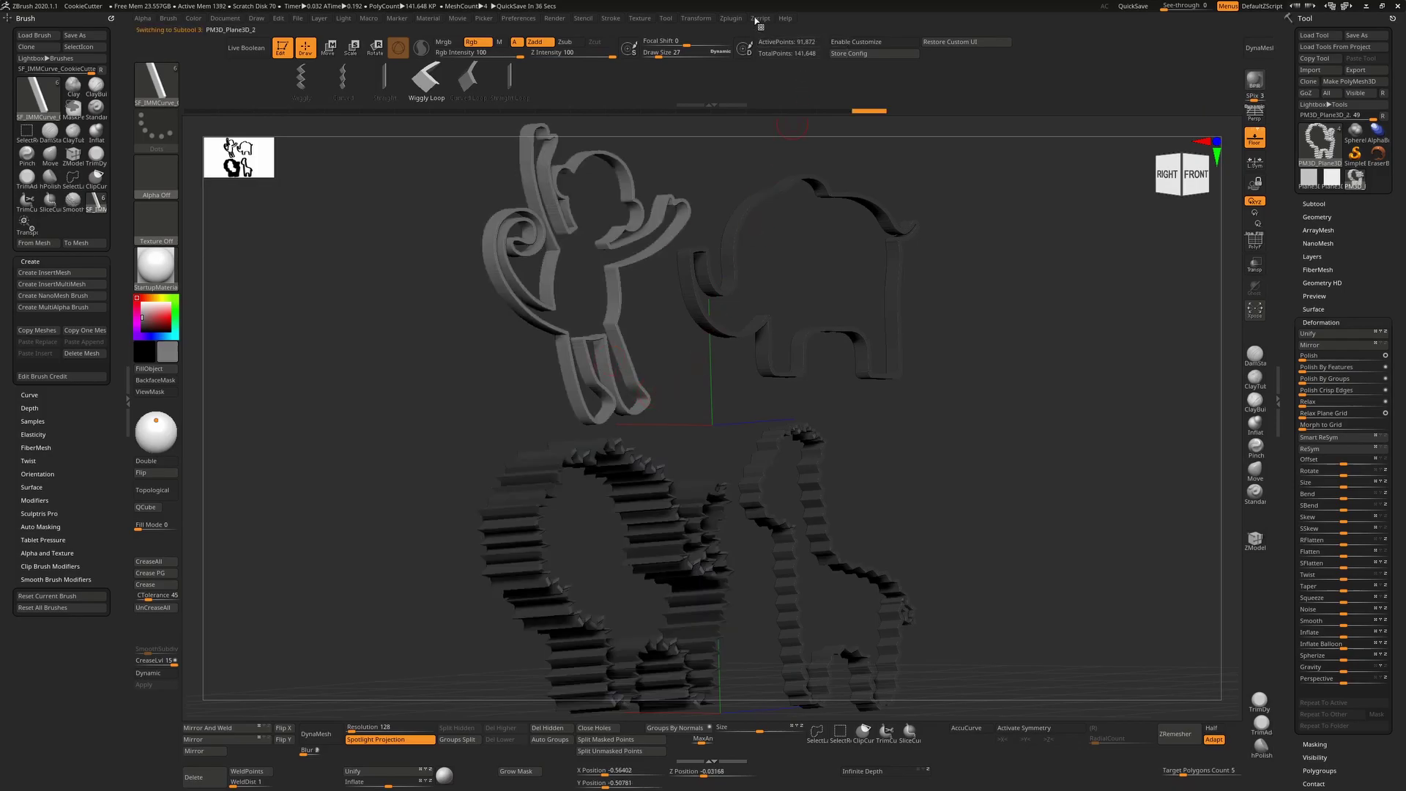
{"action": "left_click", "coordinate": [731, 18]}
{"action": "left_click", "coordinate": [775, 438]}
{"action": "left_click", "coordinate": [774, 433]}
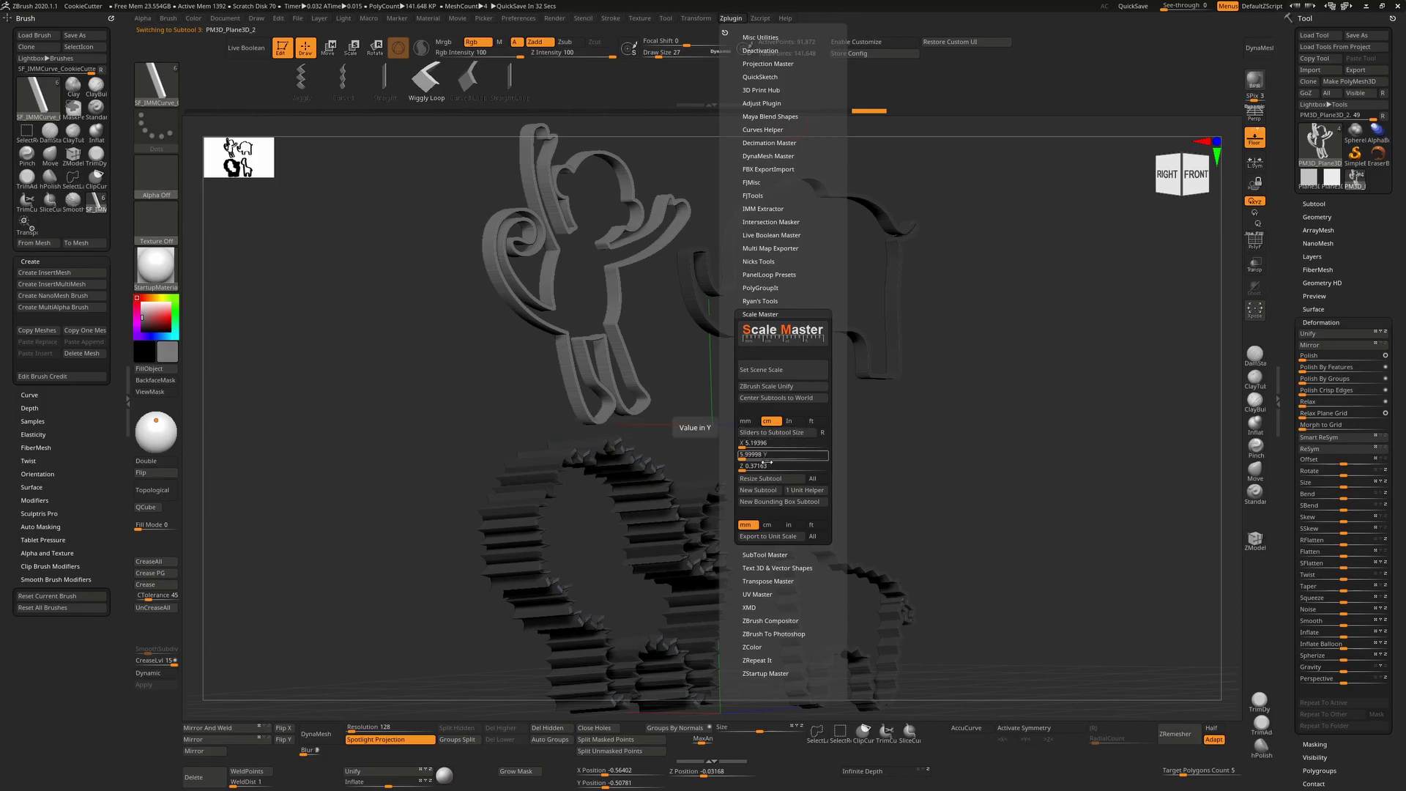
{"action": "left_click", "coordinate": [755, 466]}
{"action": "type", "text": "2 Z"}
{"action": "key", "text": "Return"}
{"action": "left_click", "coordinate": [766, 479]}
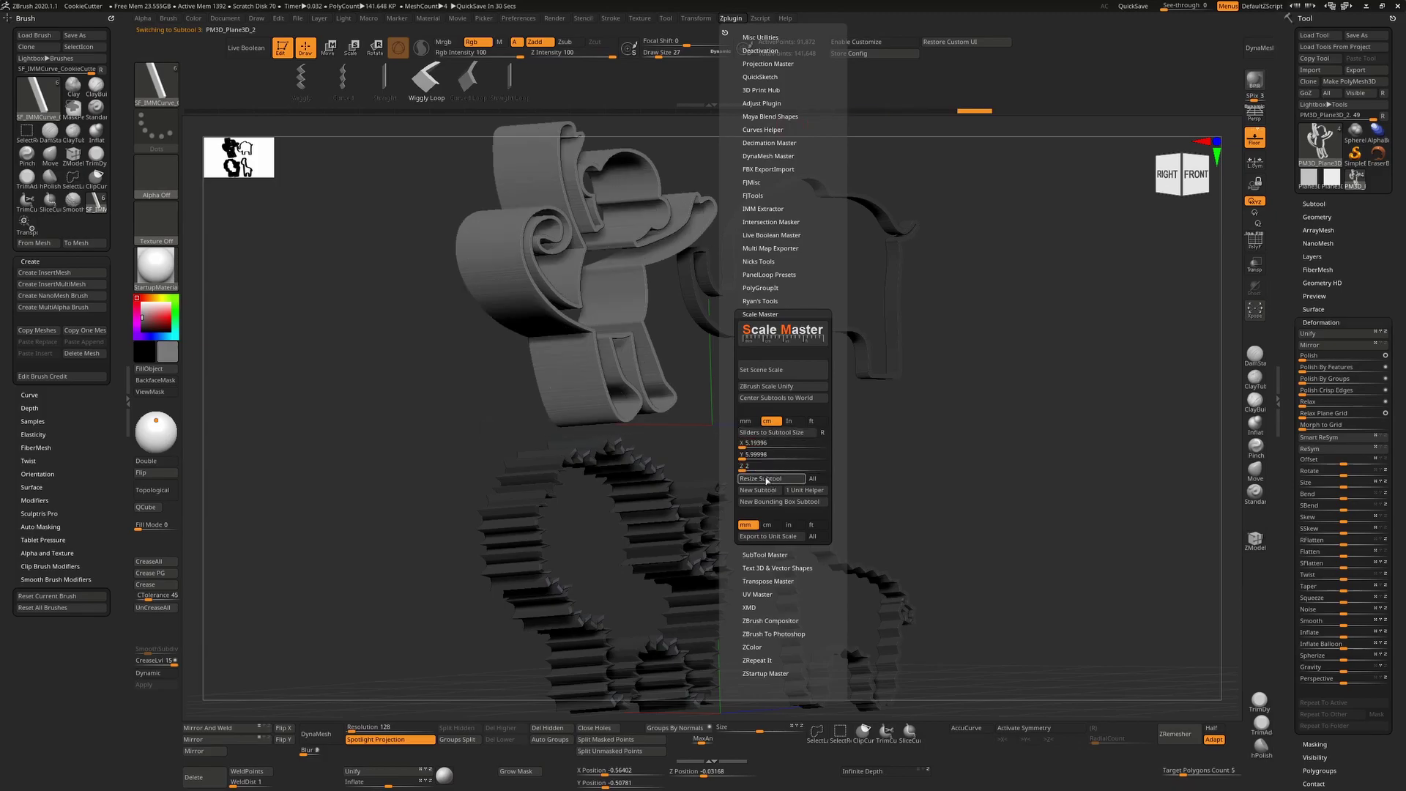
{"action": "left_click", "coordinate": [868, 354], "text": "alt"}
{"action": "left_click_drag", "start_coordinate": [1010, 464], "coordinate": [956, 371], "text": "shift"}
{"action": "left_click_drag", "start_coordinate": [984, 430], "coordinate": [943, 432]}
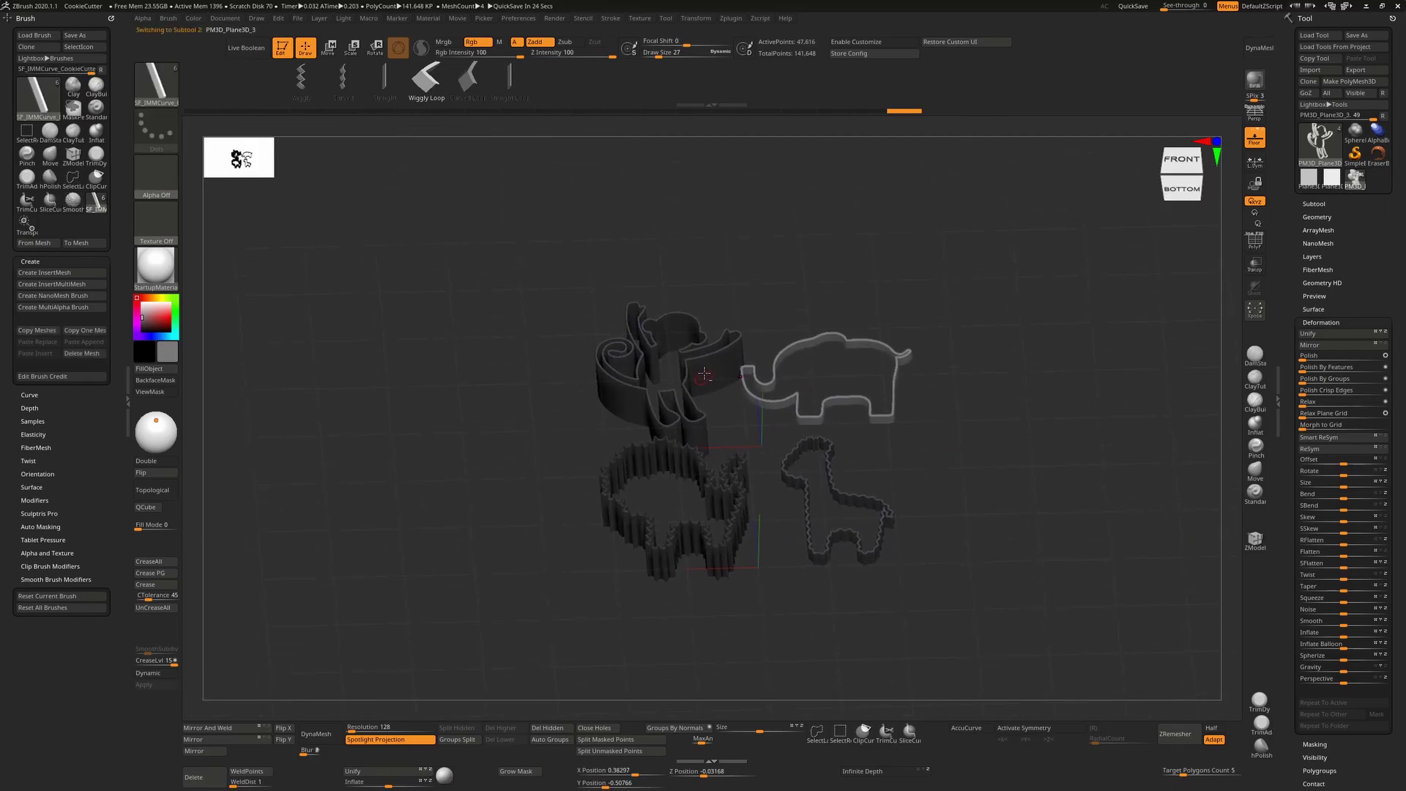
Step: Select the monkey cutter, update its size ratios in 3D Print Hub and choose millimetres
{"action": "left_click", "coordinate": [704, 373], "text": "alt"}
{"action": "left_click", "coordinate": [732, 20]}
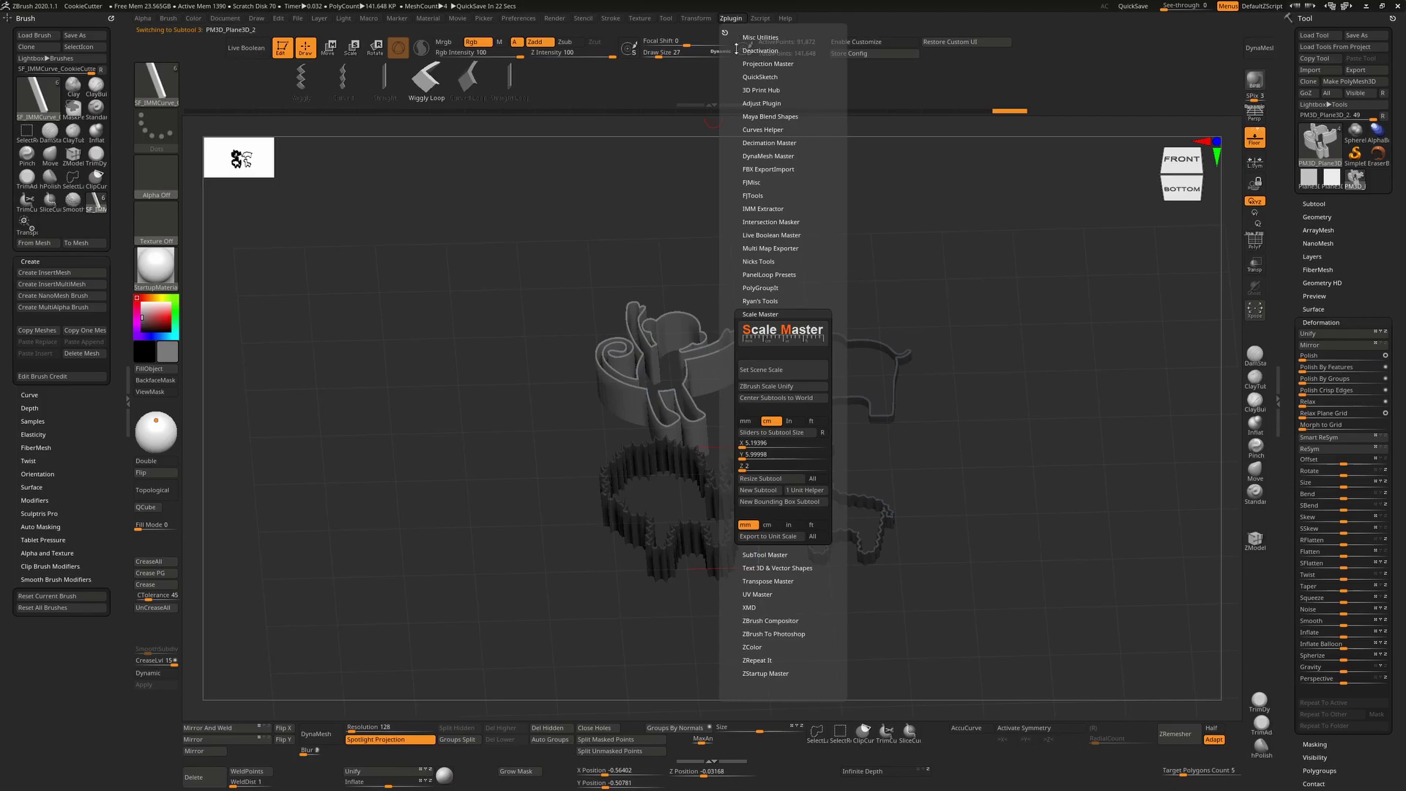
{"action": "left_click", "coordinate": [764, 89]}
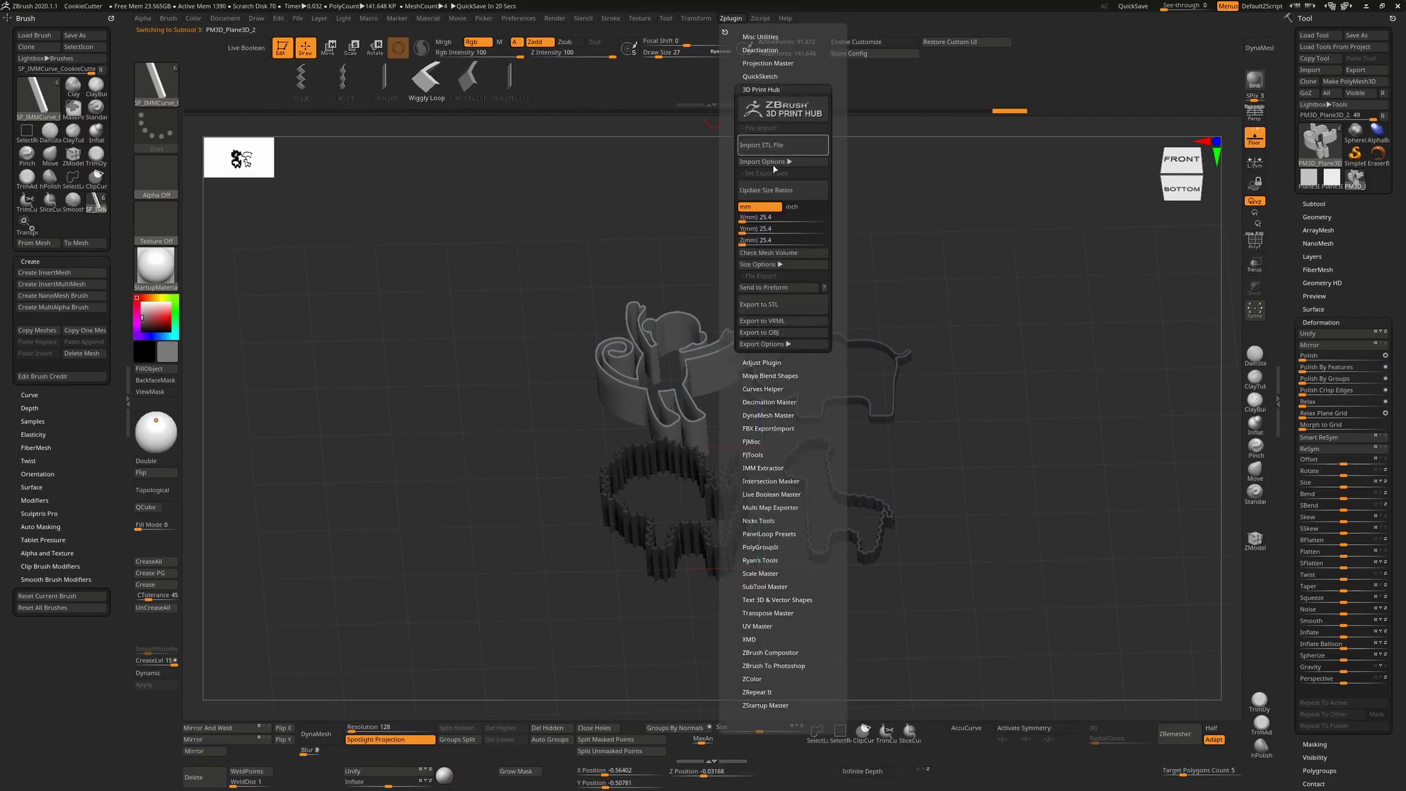
{"action": "left_click", "coordinate": [775, 193]}
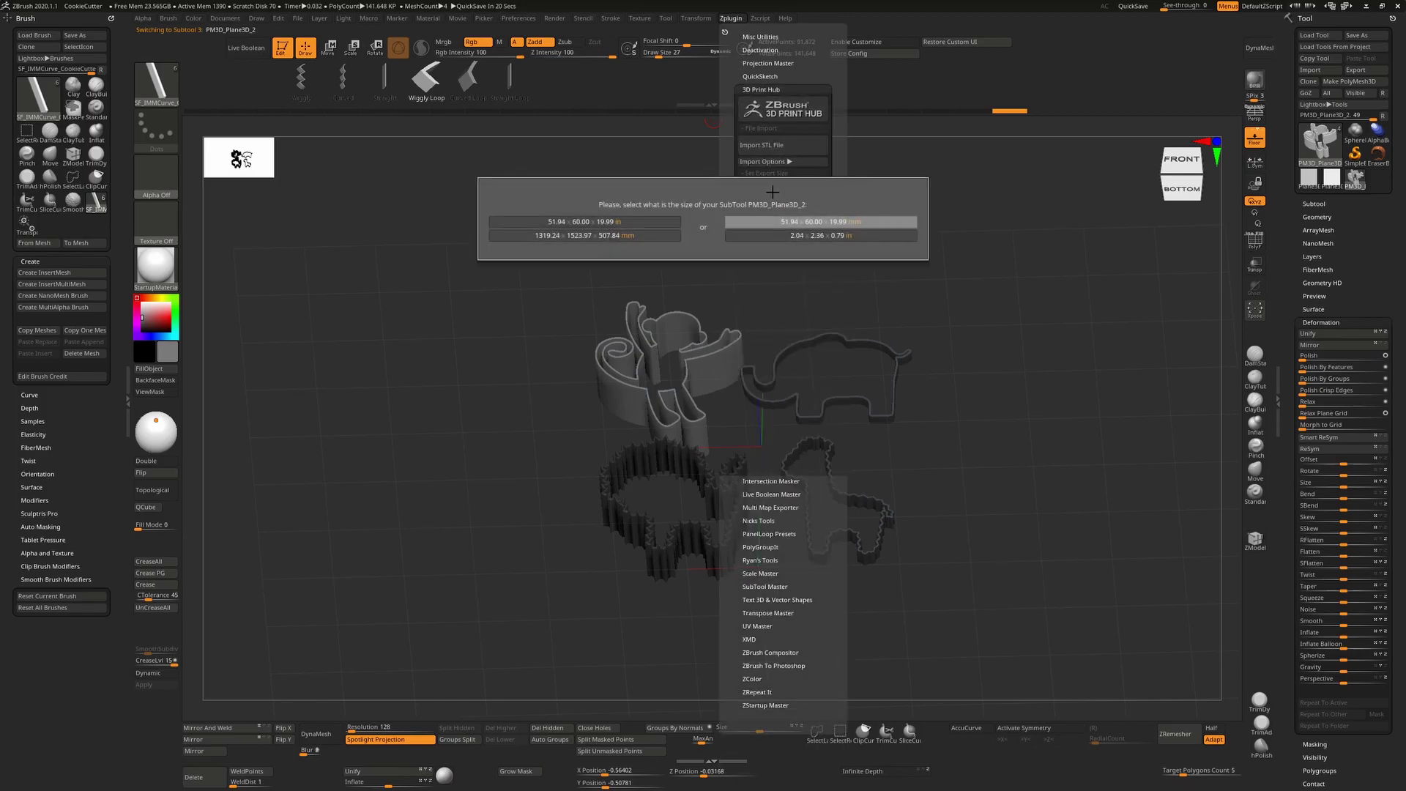
{"action": "left_click", "coordinate": [804, 222]}
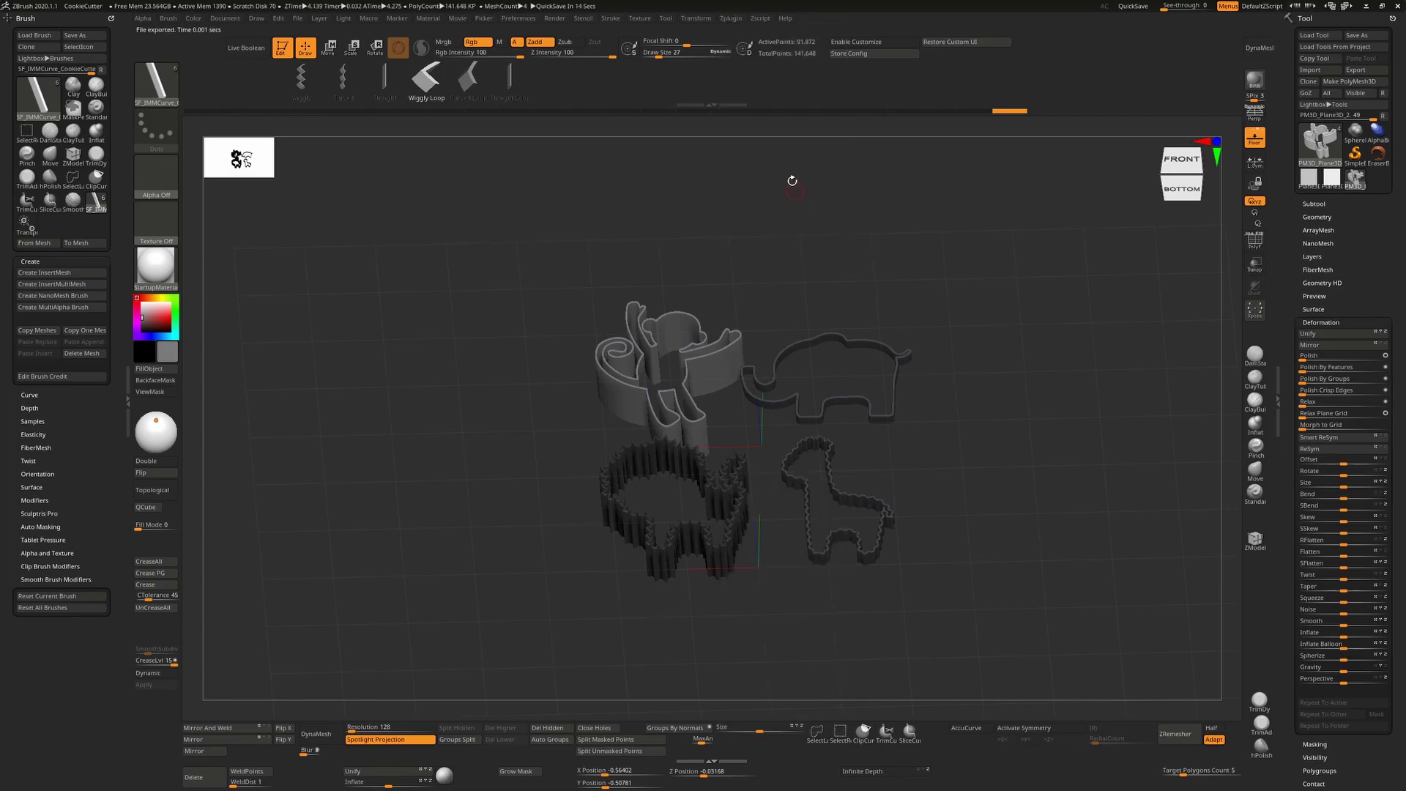
Step: Confirm the roughly 52 × 60 × 20 mm size and reveal the STL export options
{"action": "left_click", "coordinate": [731, 19]}
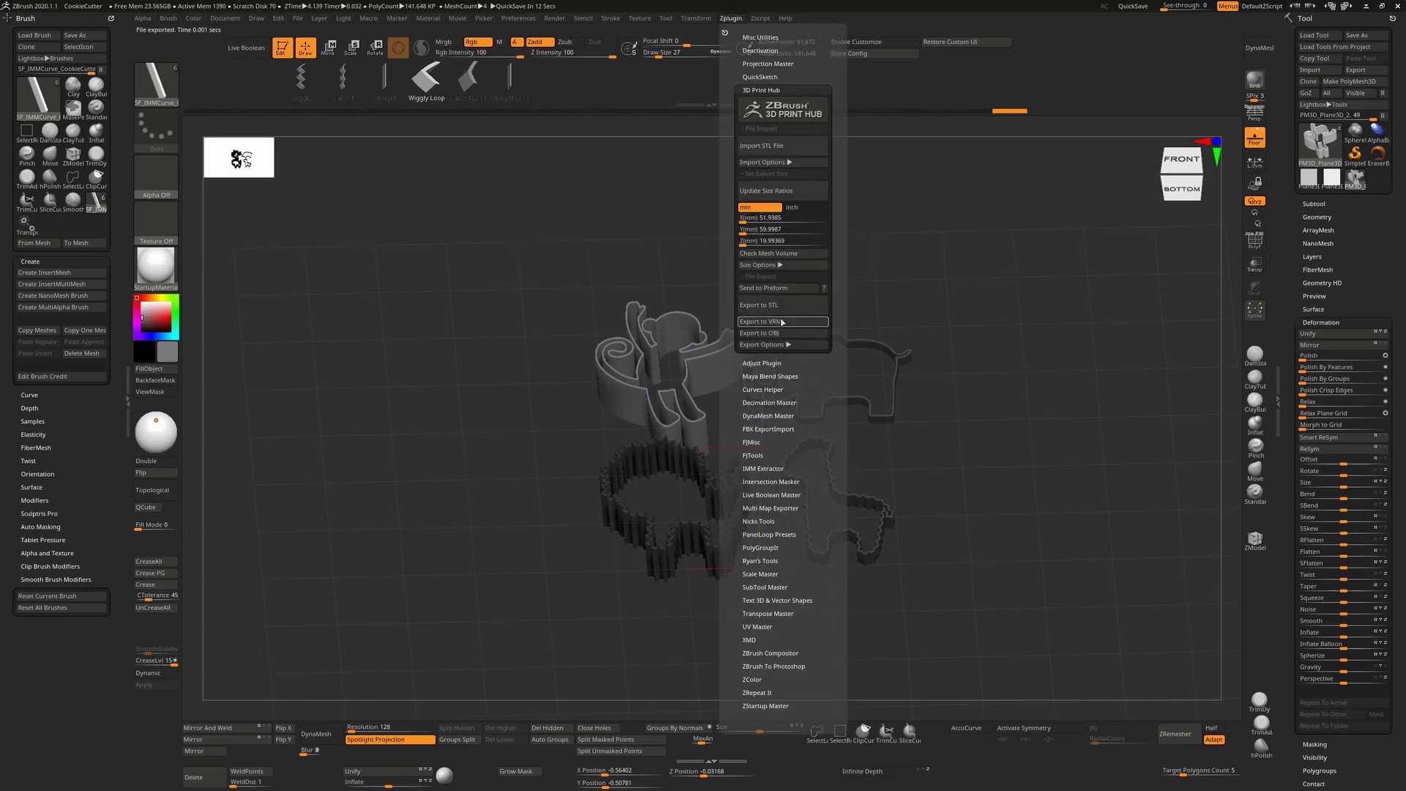
{"action": "left_click", "coordinate": [779, 308]}
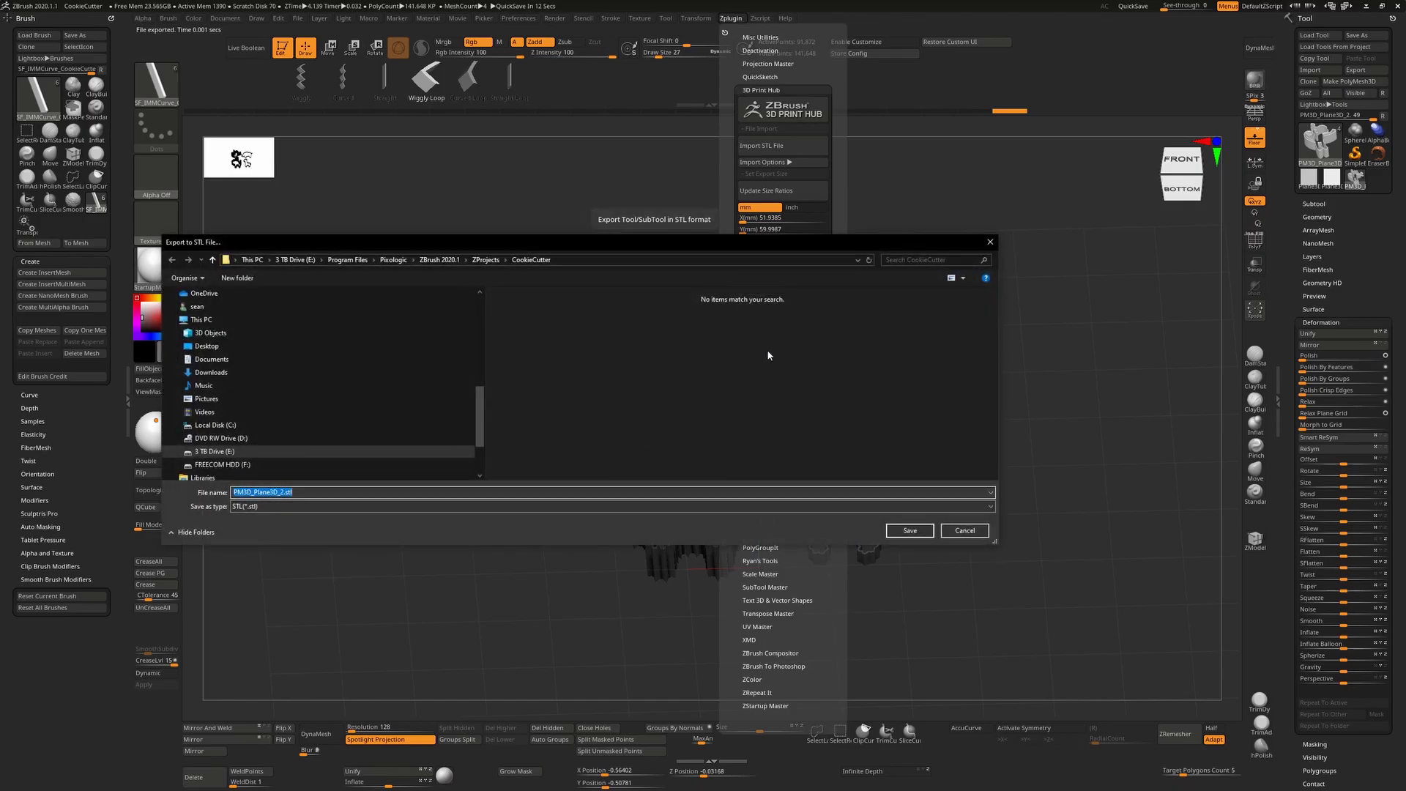
{"action": "left_click", "coordinate": [965, 533]}
{"action": "left_click", "coordinate": [795, 345]}
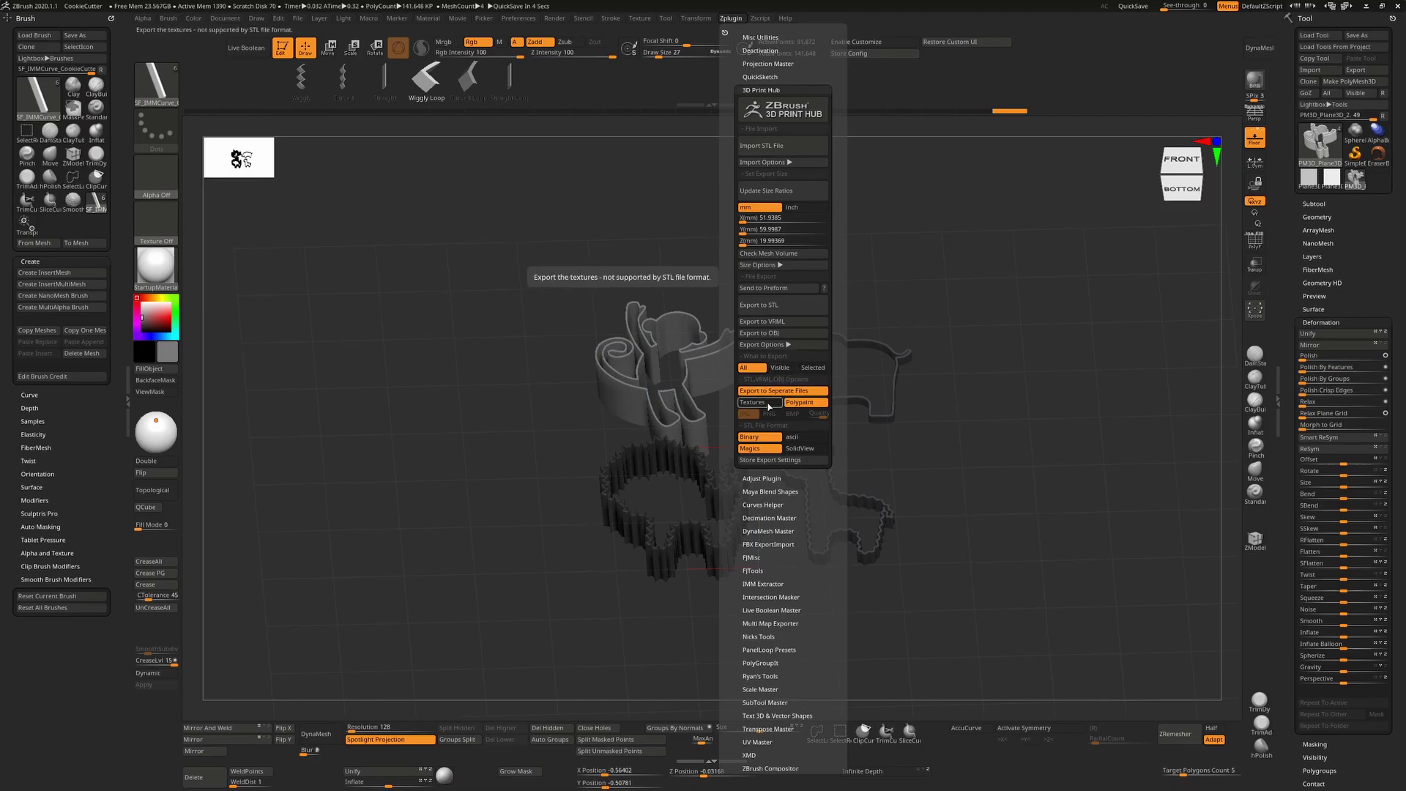
{"action": "left_click_drag", "start_coordinate": [1001, 339], "coordinate": [730, 513], "text": "shift"}
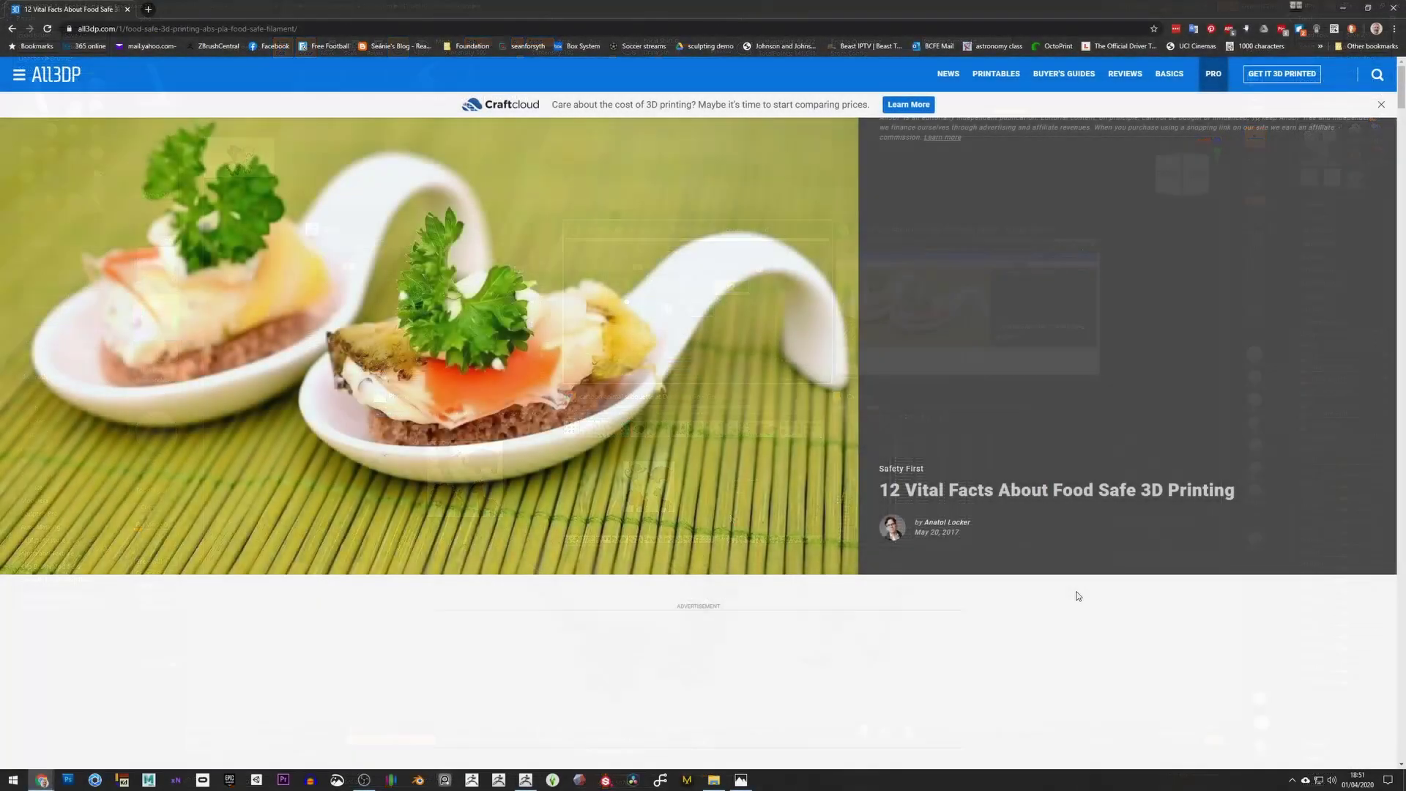
Step: Scroll the All3DP food-safe 3D printing article down to the Limit Food Contact Time section
{"action": "scroll", "coordinate": [1119, 545], "scroll_direction": "down", "scroll_amount": 5}
{"action": "scroll", "coordinate": [1119, 545], "scroll_direction": "down", "scroll_amount": 10}
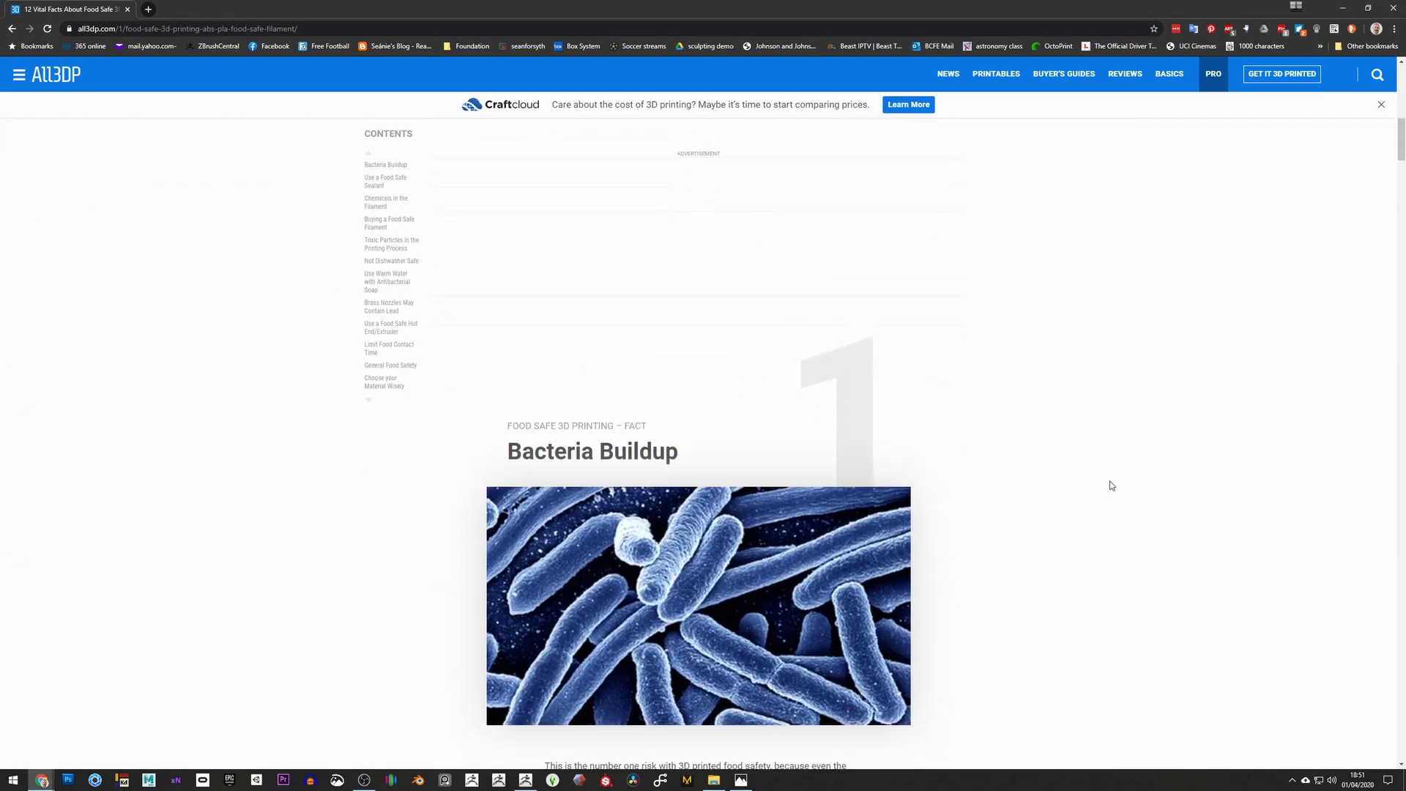
{"action": "scroll", "coordinate": [1106, 478], "scroll_direction": "down", "scroll_amount": 12}
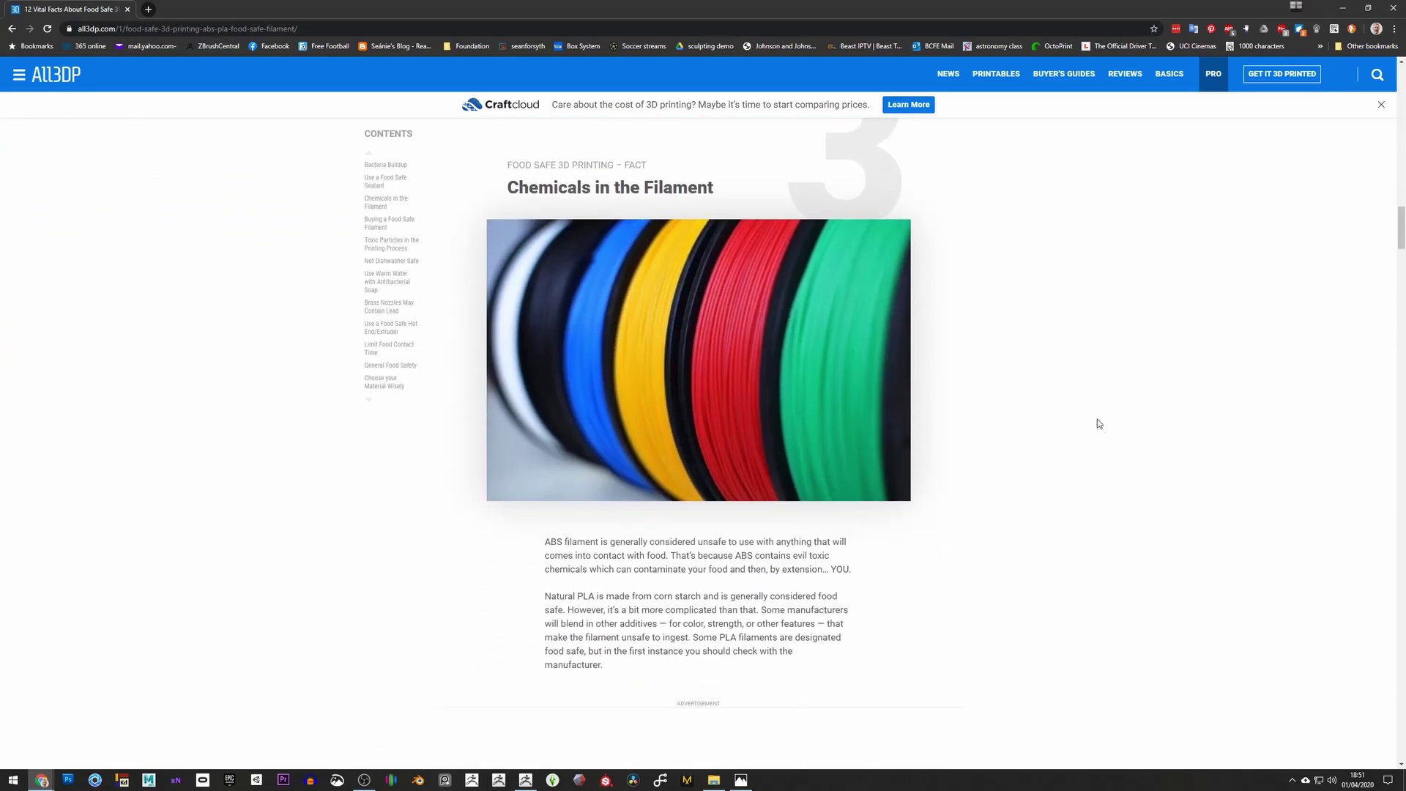
{"action": "scroll", "coordinate": [1097, 462], "scroll_direction": "down", "scroll_amount": 1}
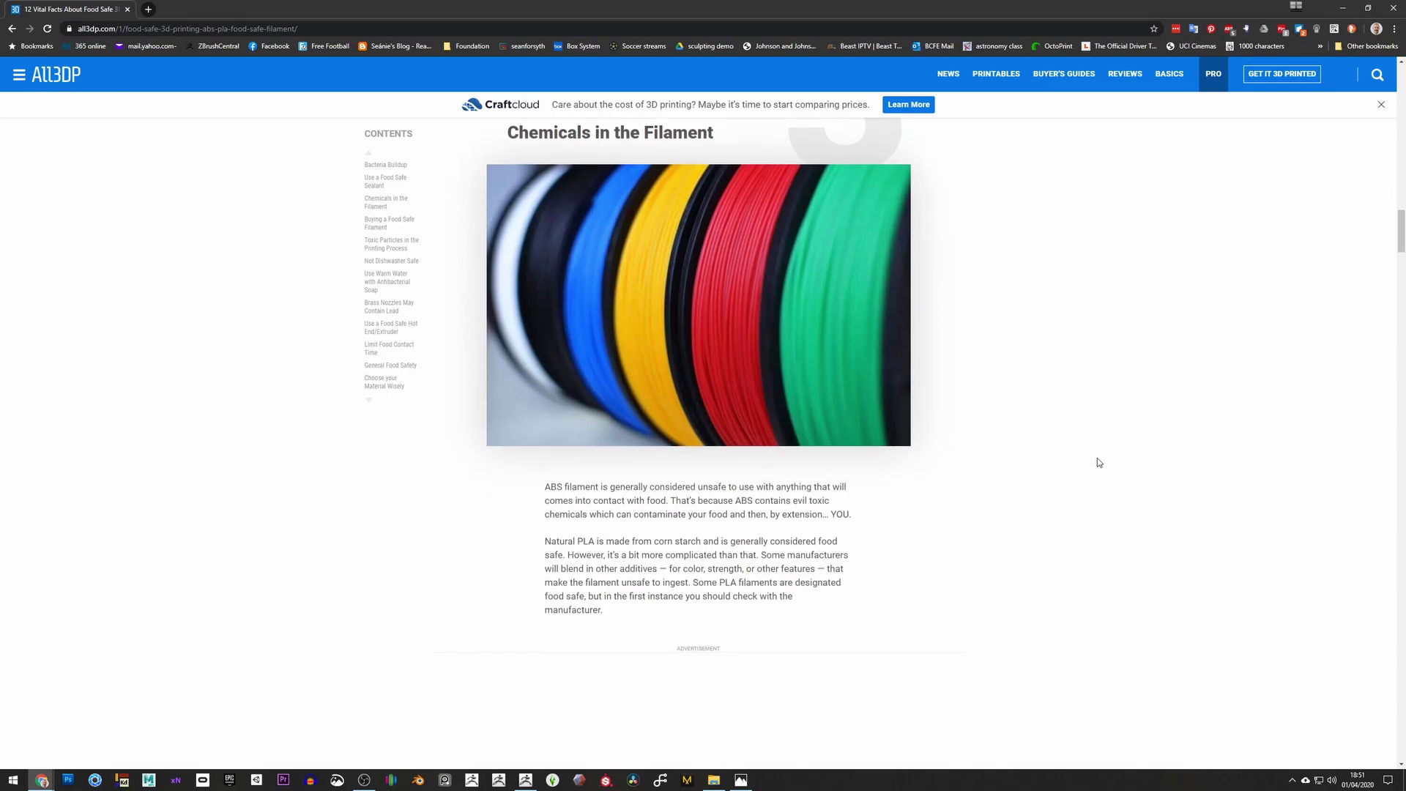
{"action": "scroll", "coordinate": [1097, 462], "scroll_direction": "down", "scroll_amount": 7}
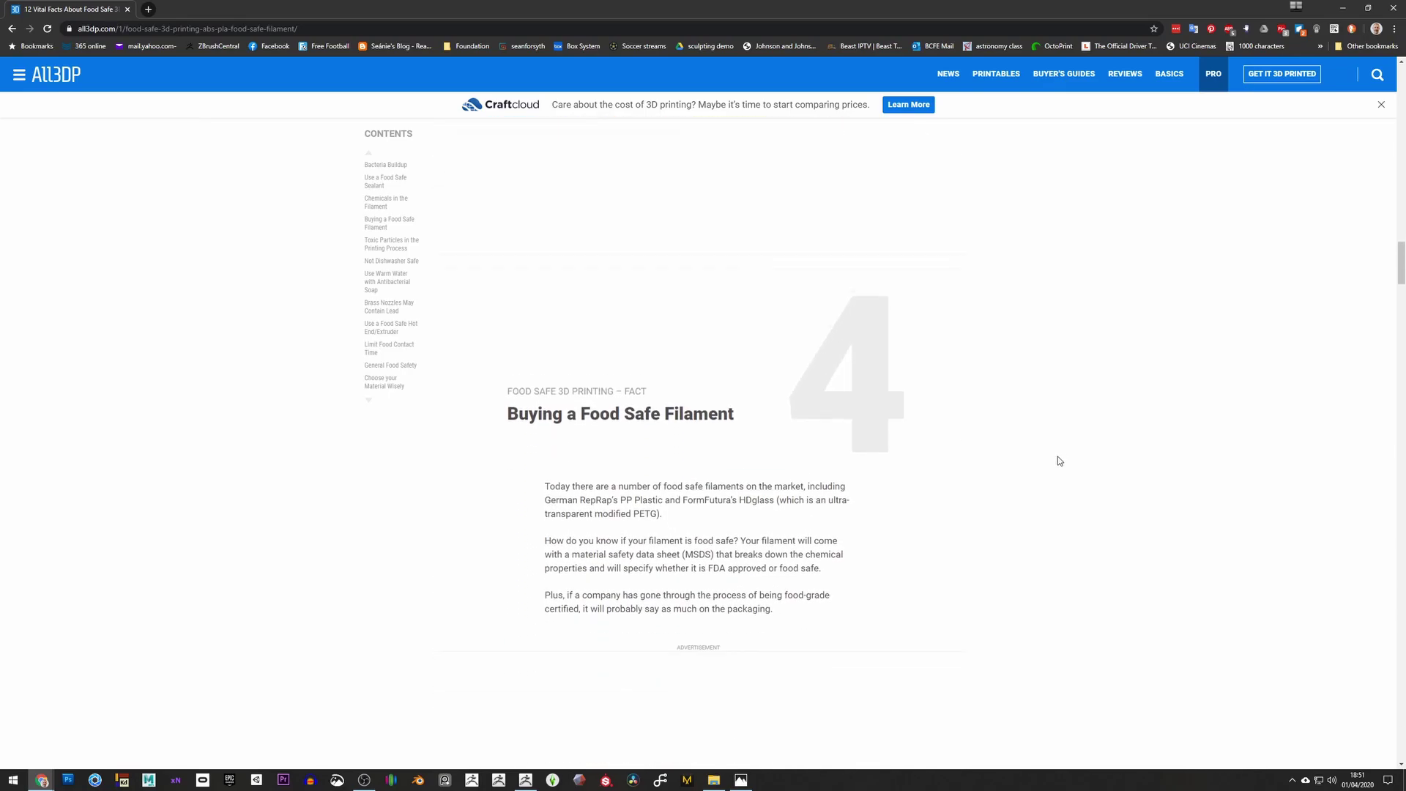
{"action": "scroll", "coordinate": [1004, 446], "scroll_direction": "down", "scroll_amount": 2}
{"action": "scroll", "coordinate": [1006, 428], "scroll_direction": "down", "scroll_amount": 20}
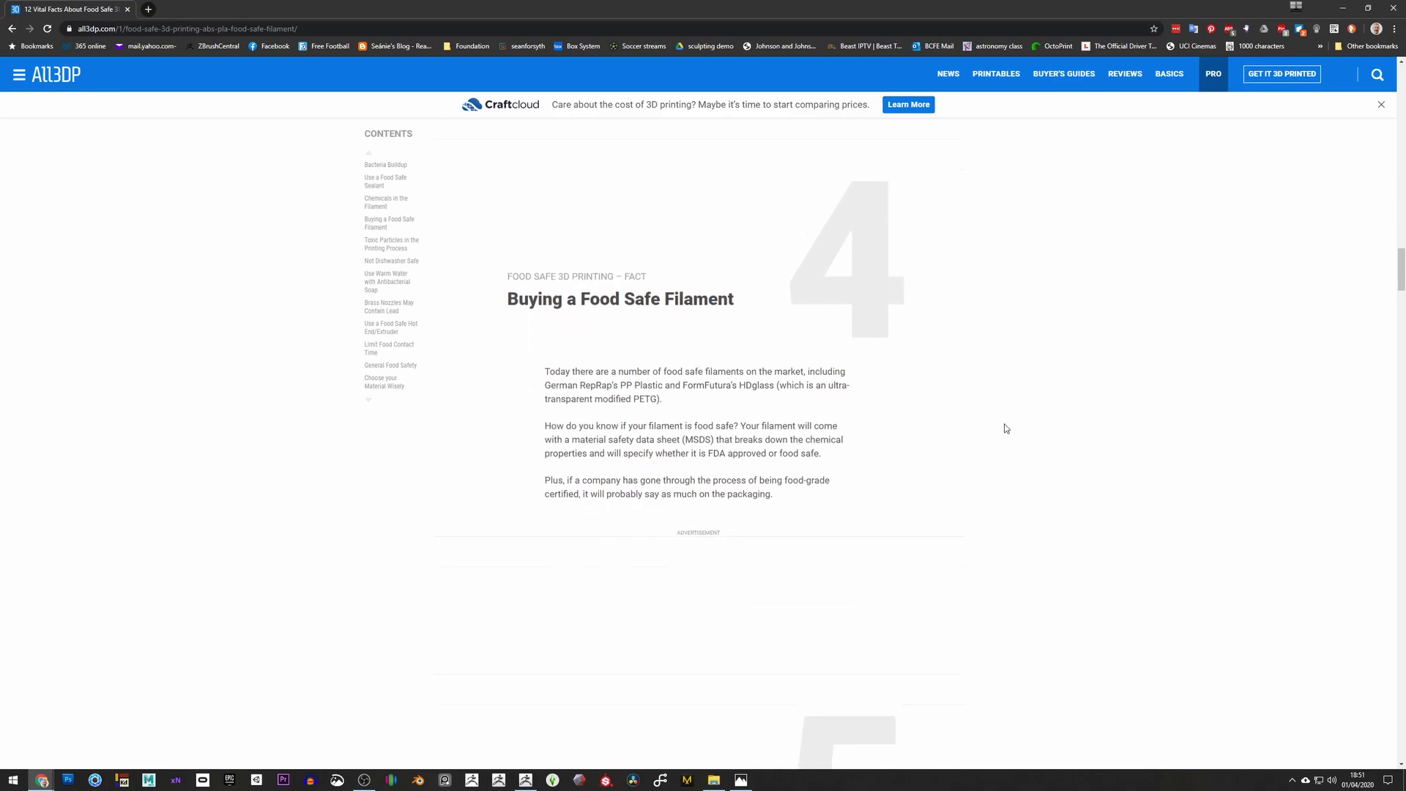
{"action": "scroll", "coordinate": [1127, 428], "scroll_direction": "down", "scroll_amount": 17}
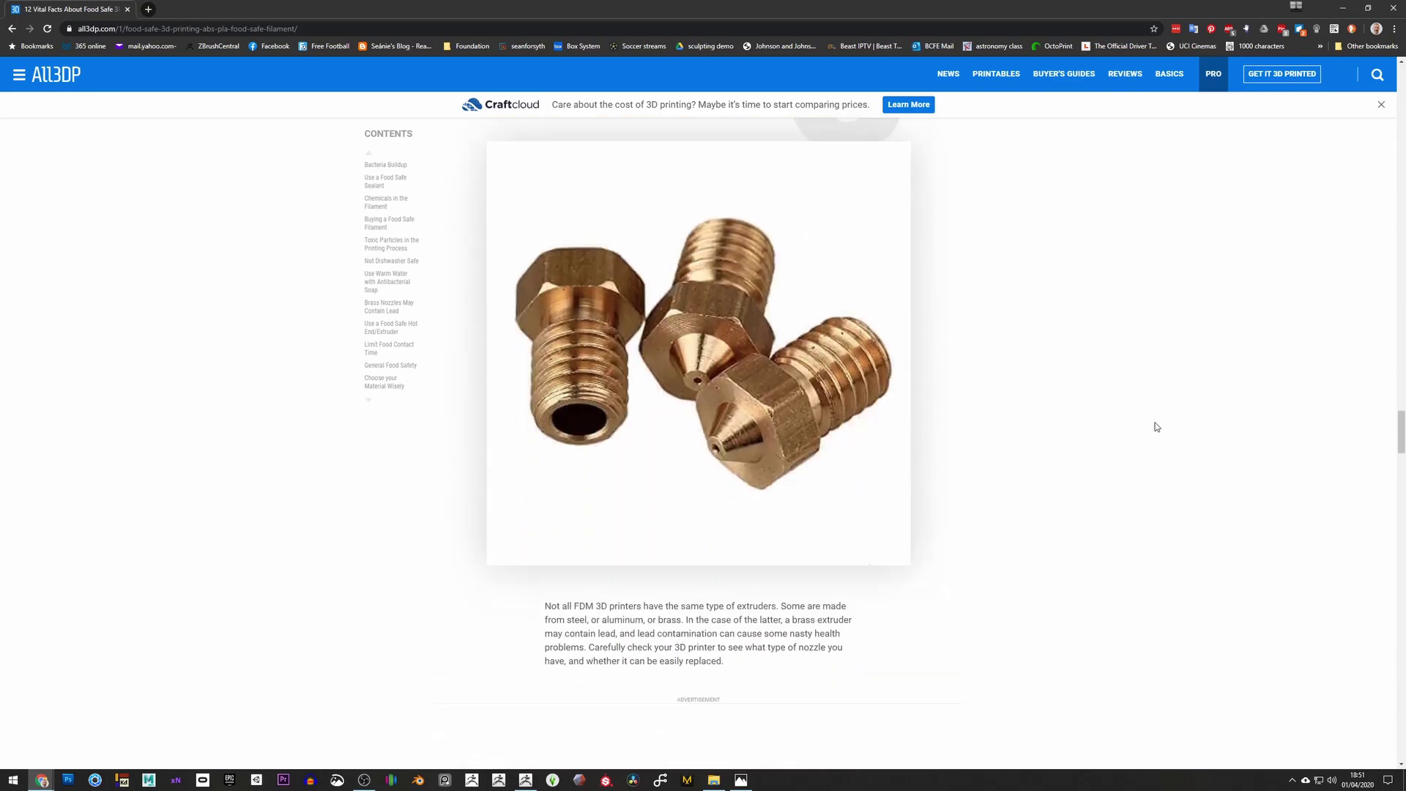
{"action": "scroll", "coordinate": [1156, 427], "scroll_direction": "down", "scroll_amount": 15}
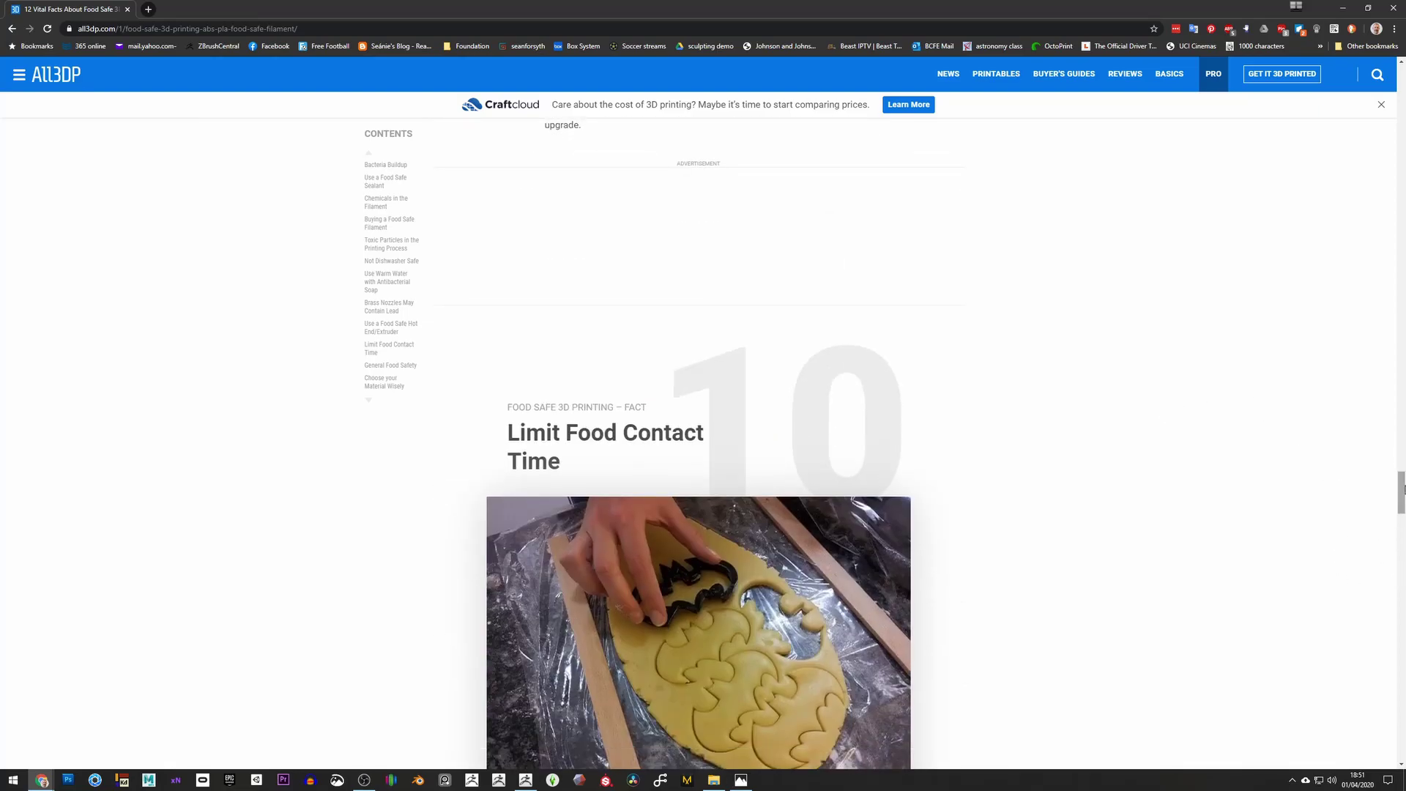
{"action": "scroll", "coordinate": [1377, 528], "scroll_direction": "down", "scroll_amount": 1}
{"action": "scroll", "coordinate": [464, 493], "scroll_direction": "down", "scroll_amount": 3}
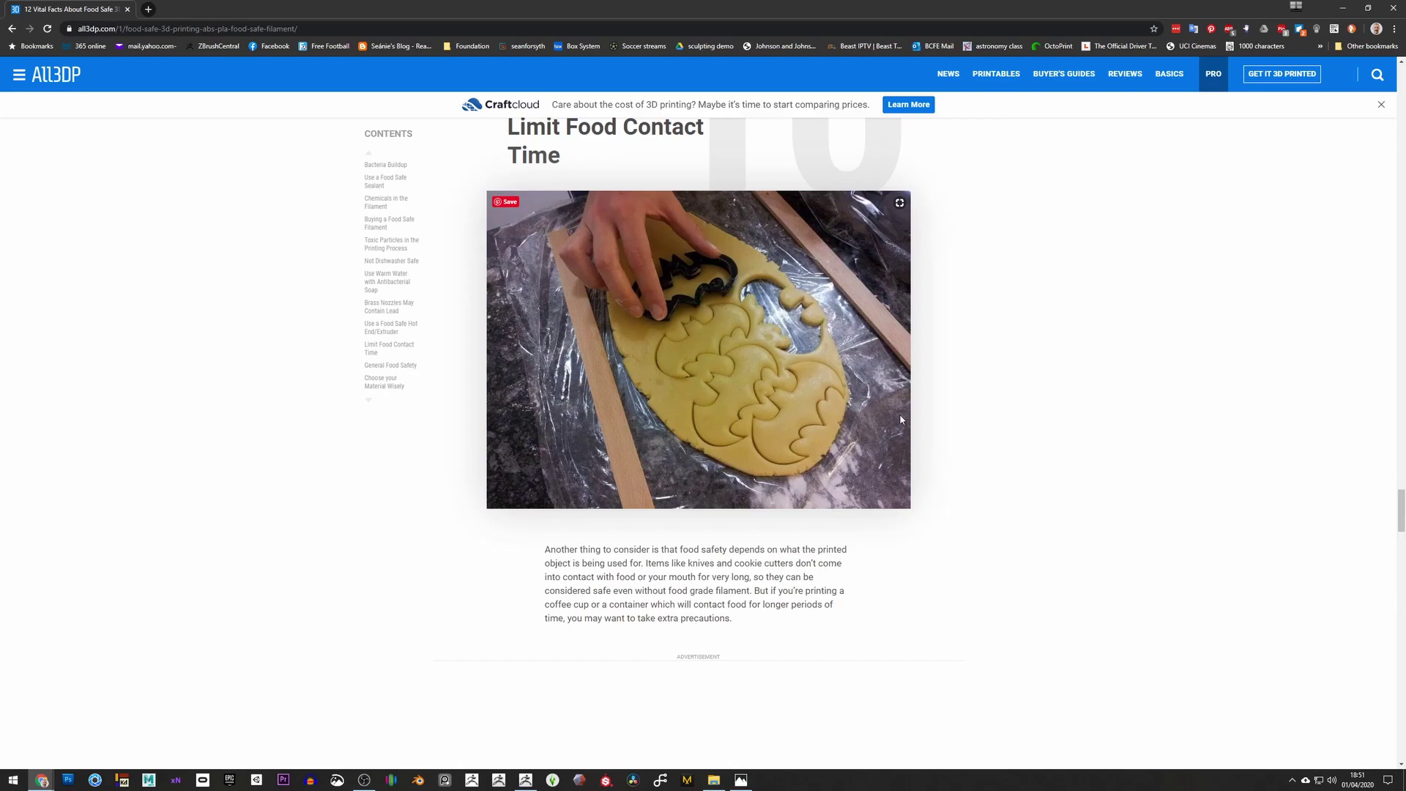
{"action": "left_click_drag", "start_coordinate": [1398, 526], "coordinate": [1401, 71]}
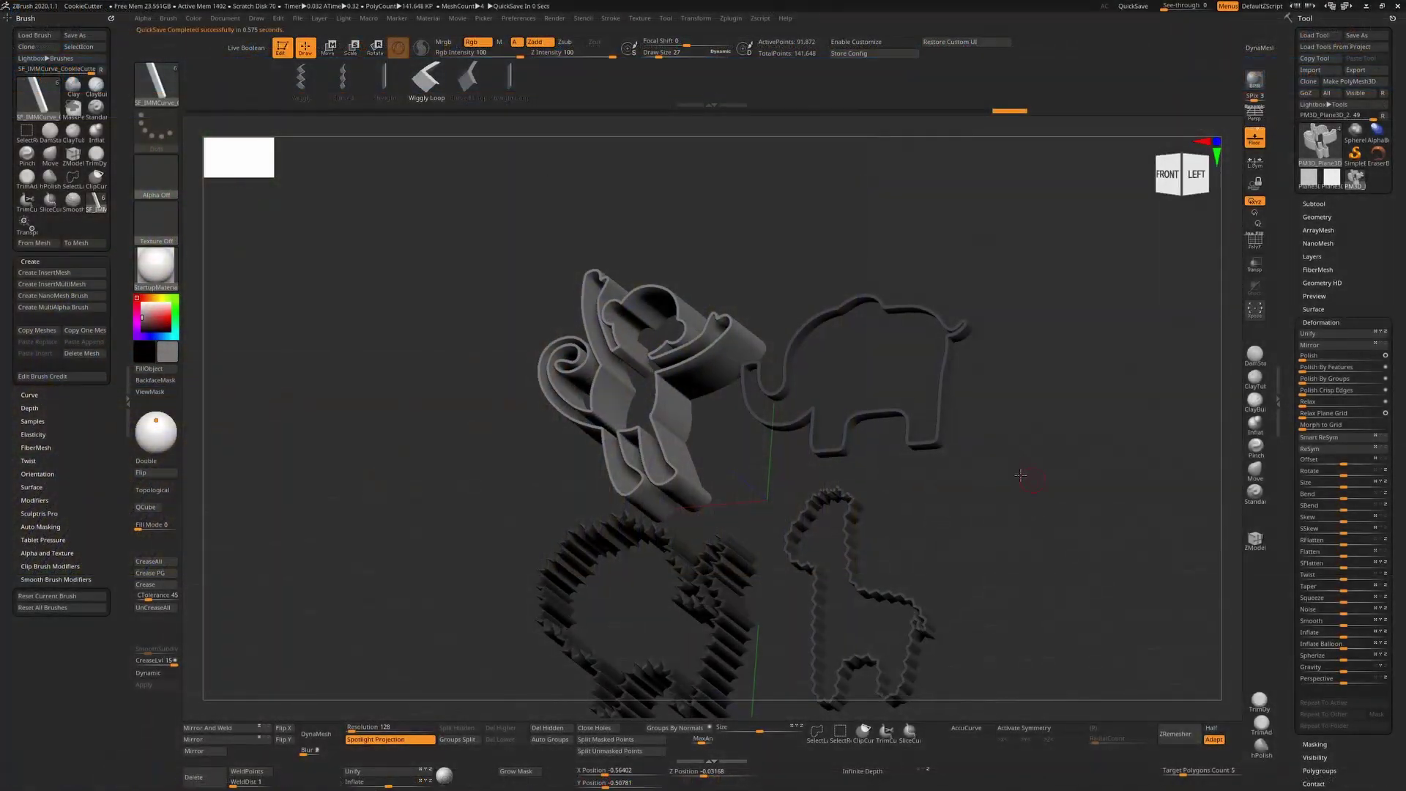
Step: Orbit the four animal cutters until the view snaps to Front
{"action": "left_click_drag", "start_coordinate": [1021, 475], "coordinate": [1006, 451]}
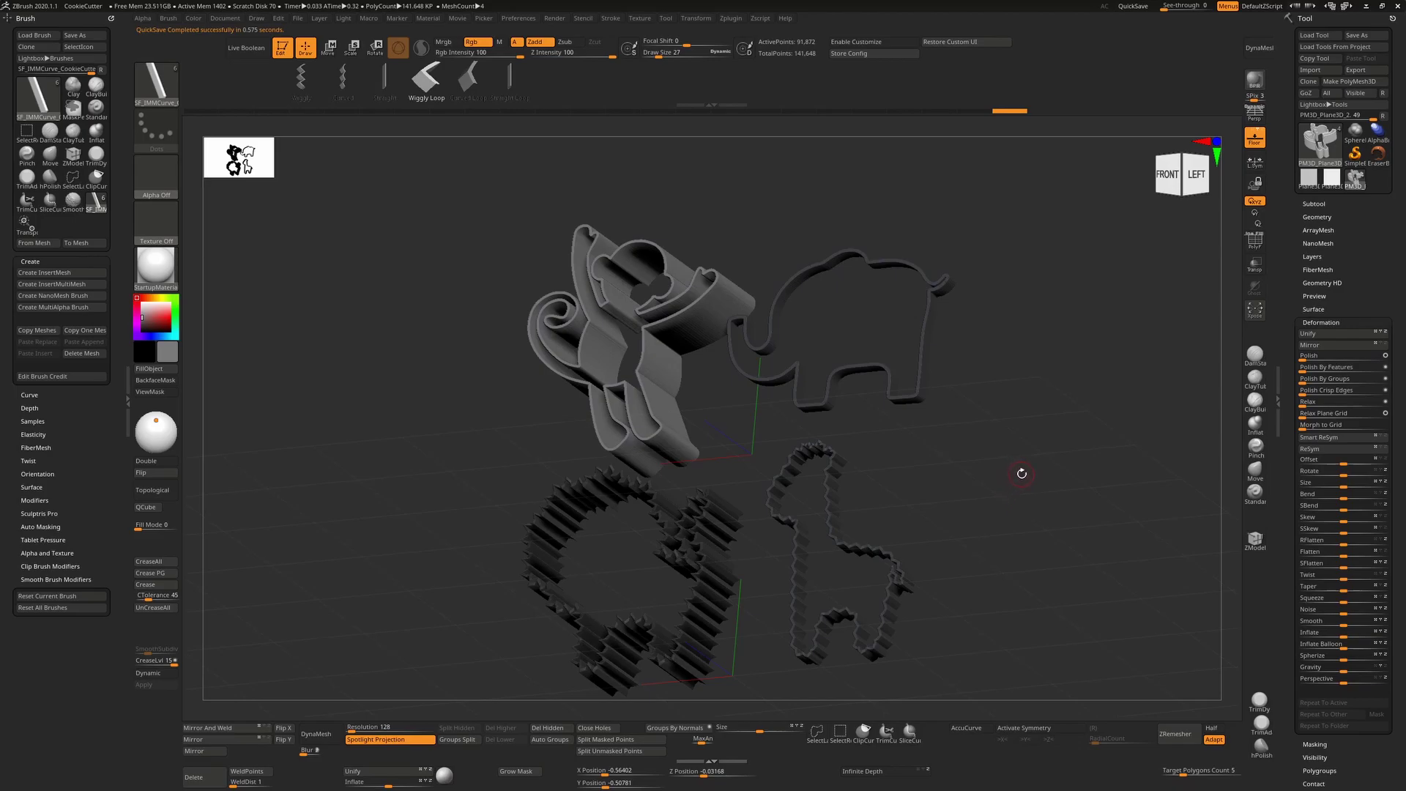
{"action": "left_click_drag", "start_coordinate": [1023, 464], "coordinate": [1021, 483]}
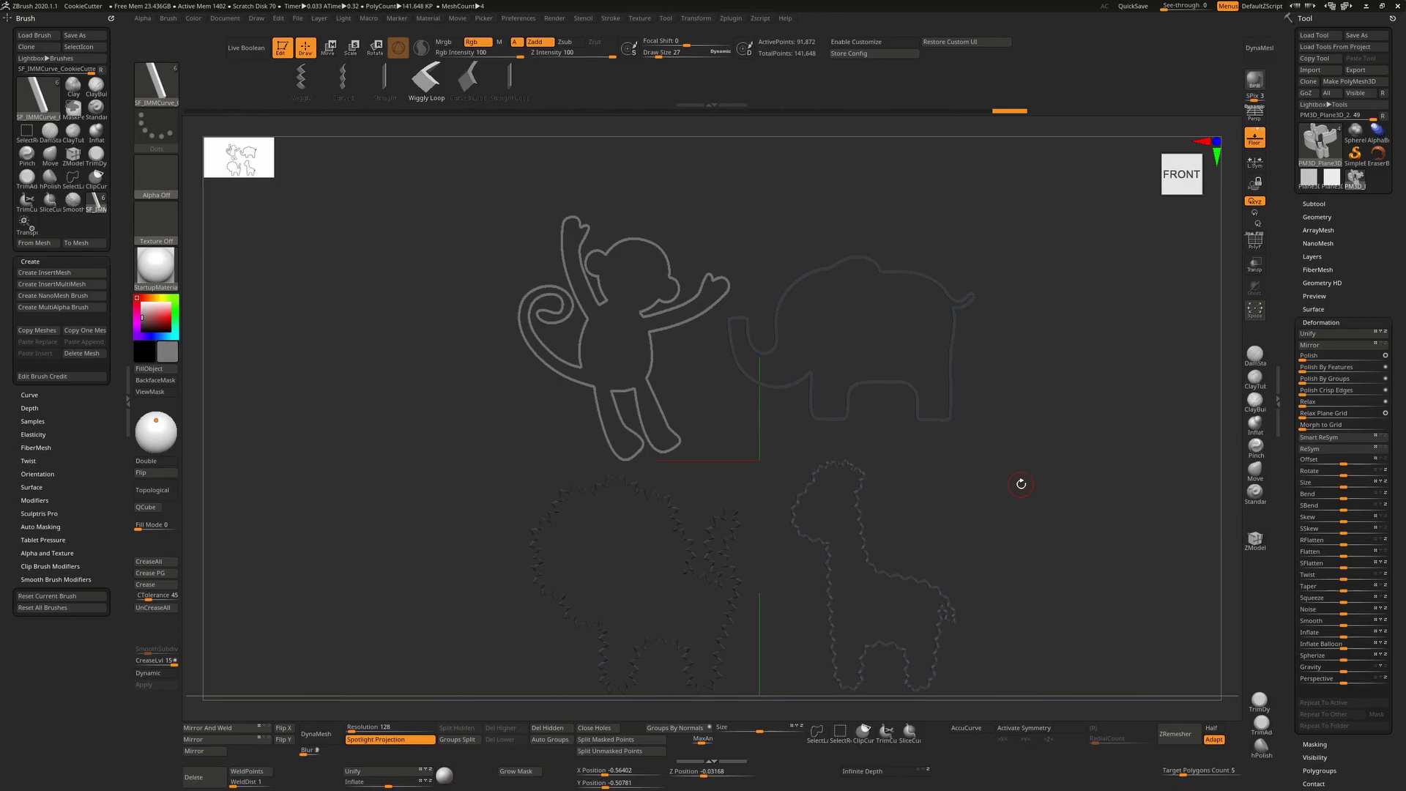